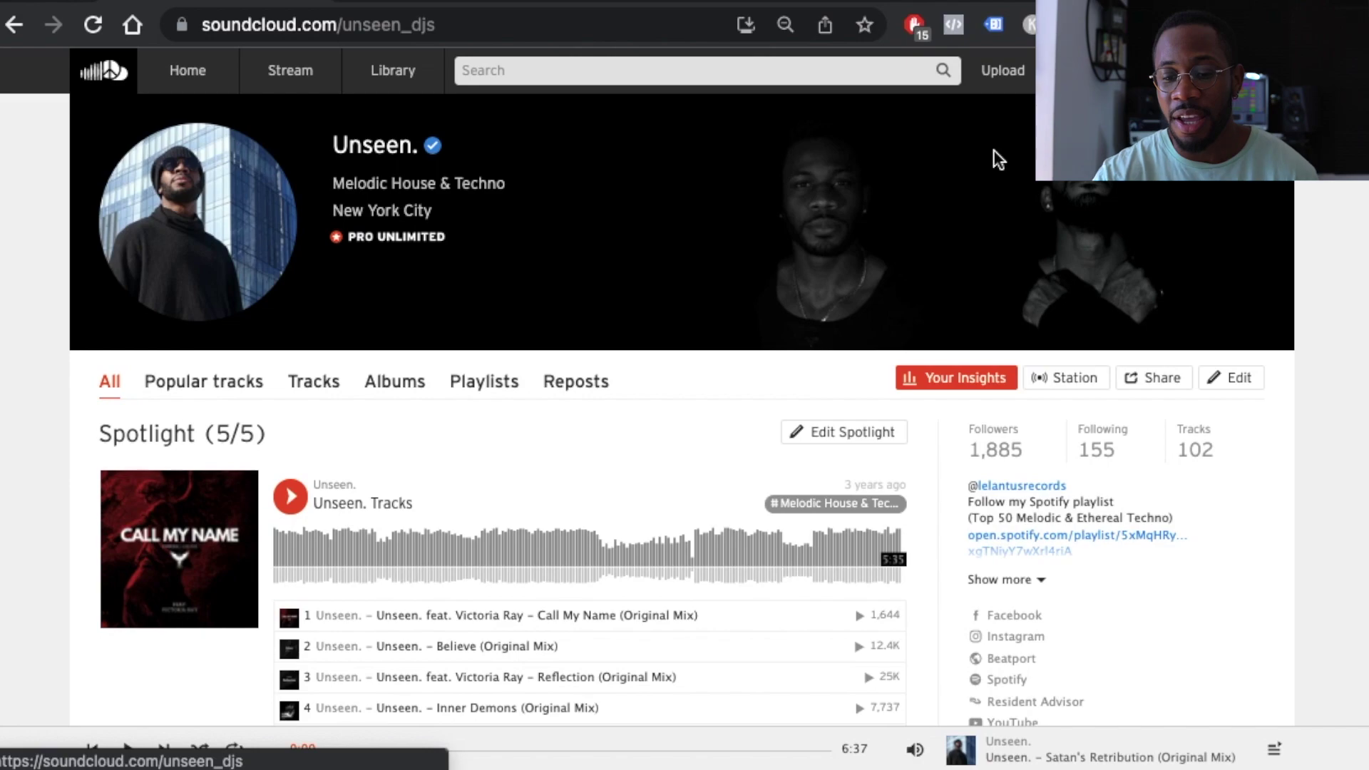
Open the private track "Onix X Unseen. 1" for editing and show its monetization settings
scroll(601, 430, "down", 5)
scroll(603, 431, "down", 20)
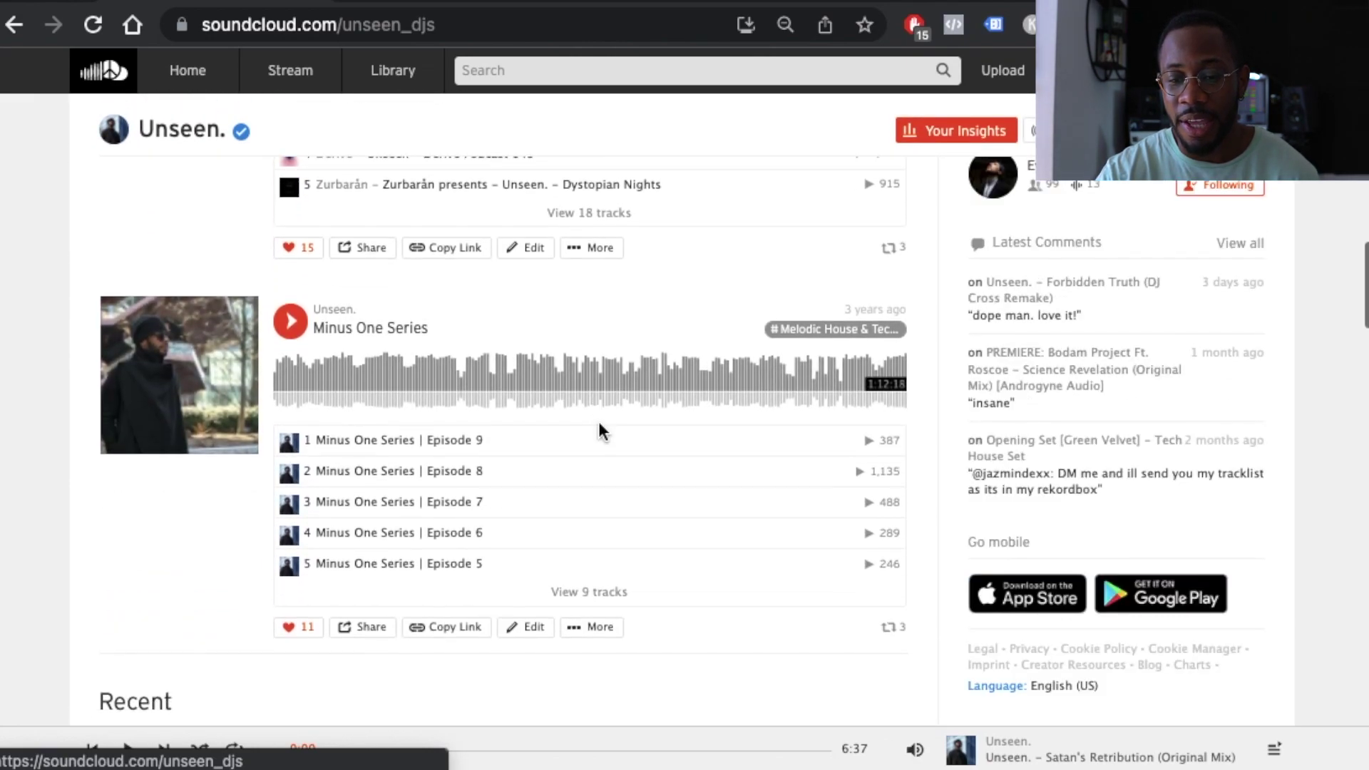
scroll(601, 430, "down", 3)
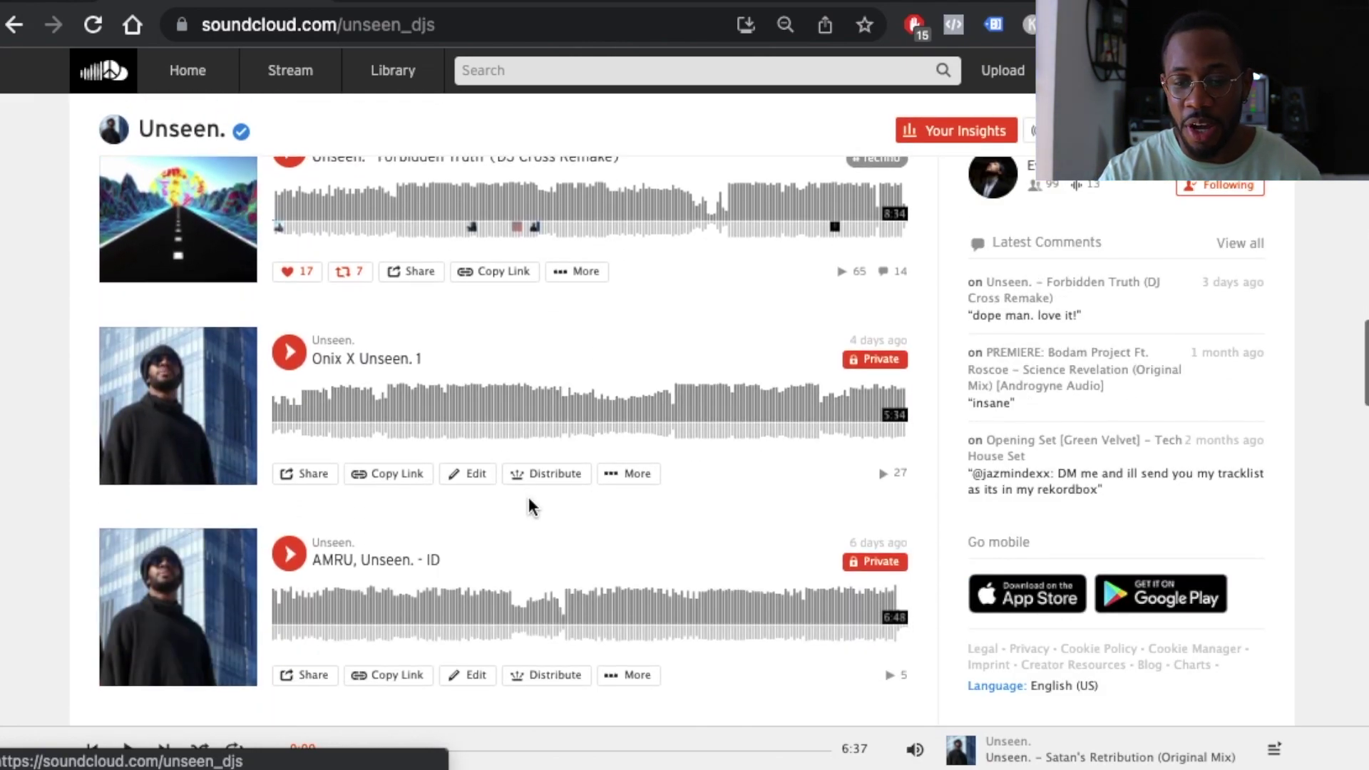
scroll(528, 498, "up", 1)
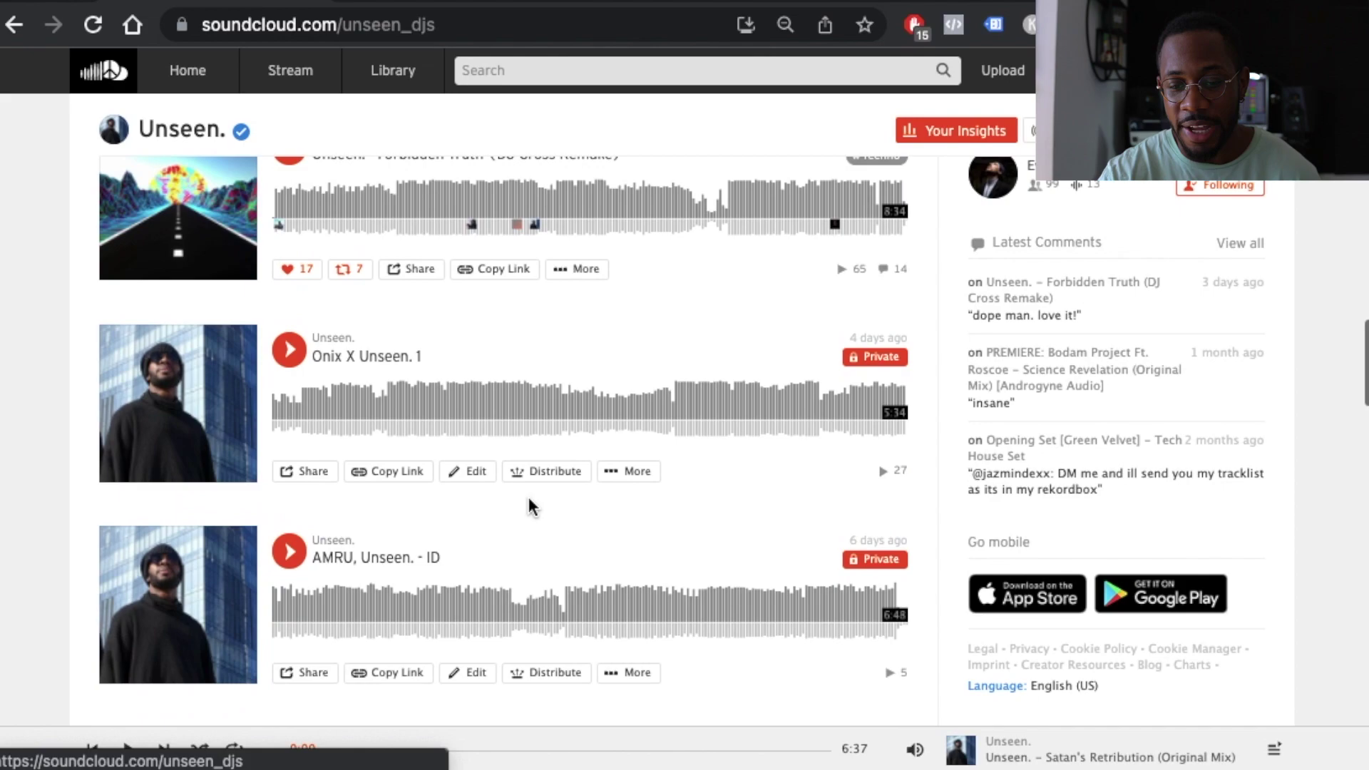
left_click(472, 472)
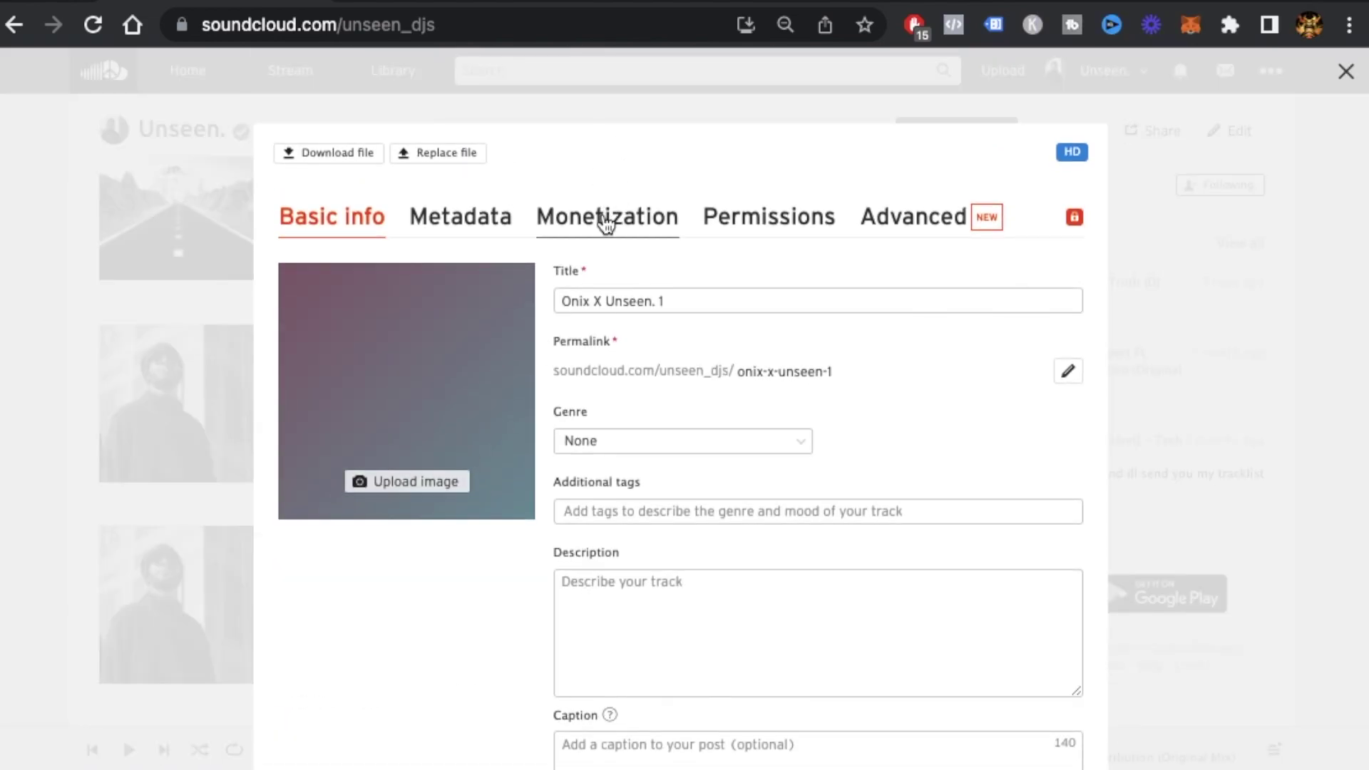
left_click(604, 219)
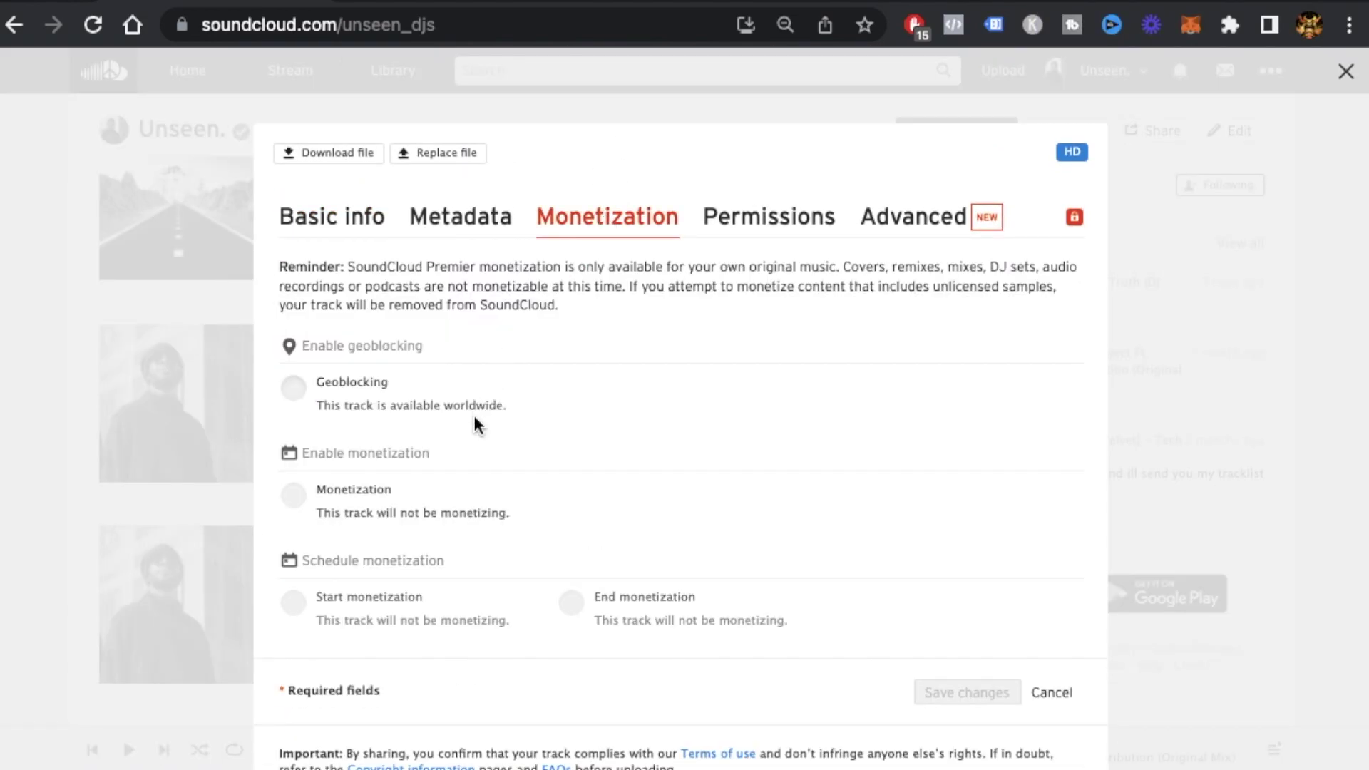
left_click(294, 499)
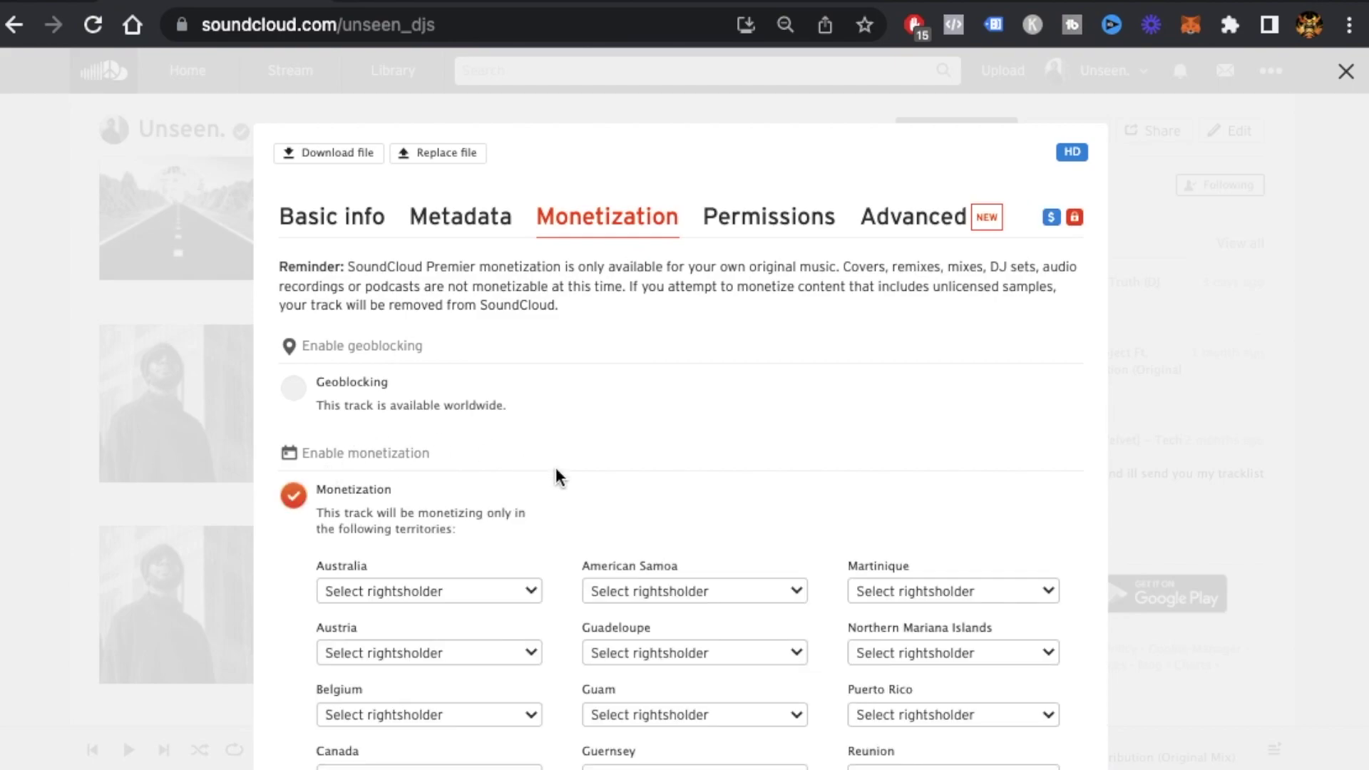
scroll(556, 476, "down", 4)
scroll(556, 476, "down", 1)
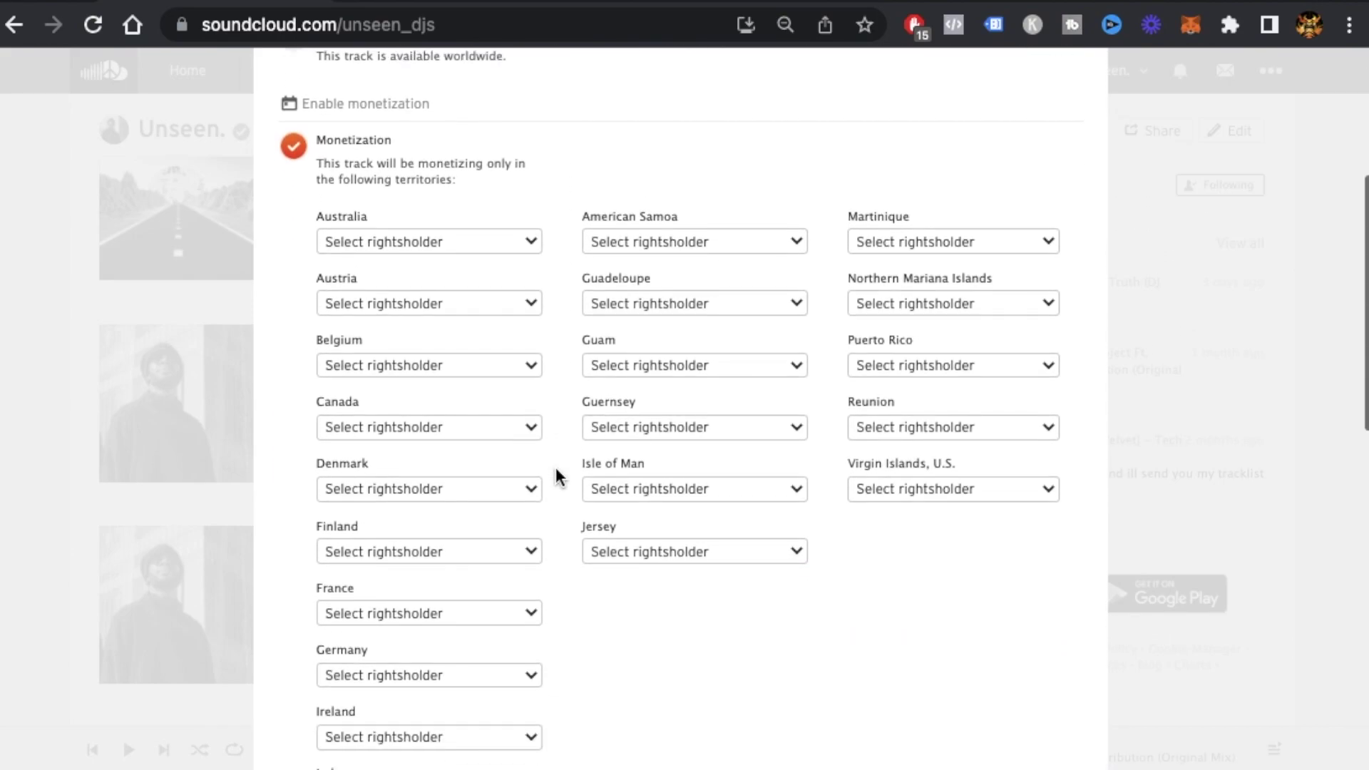
scroll(559, 476, "up", 5)
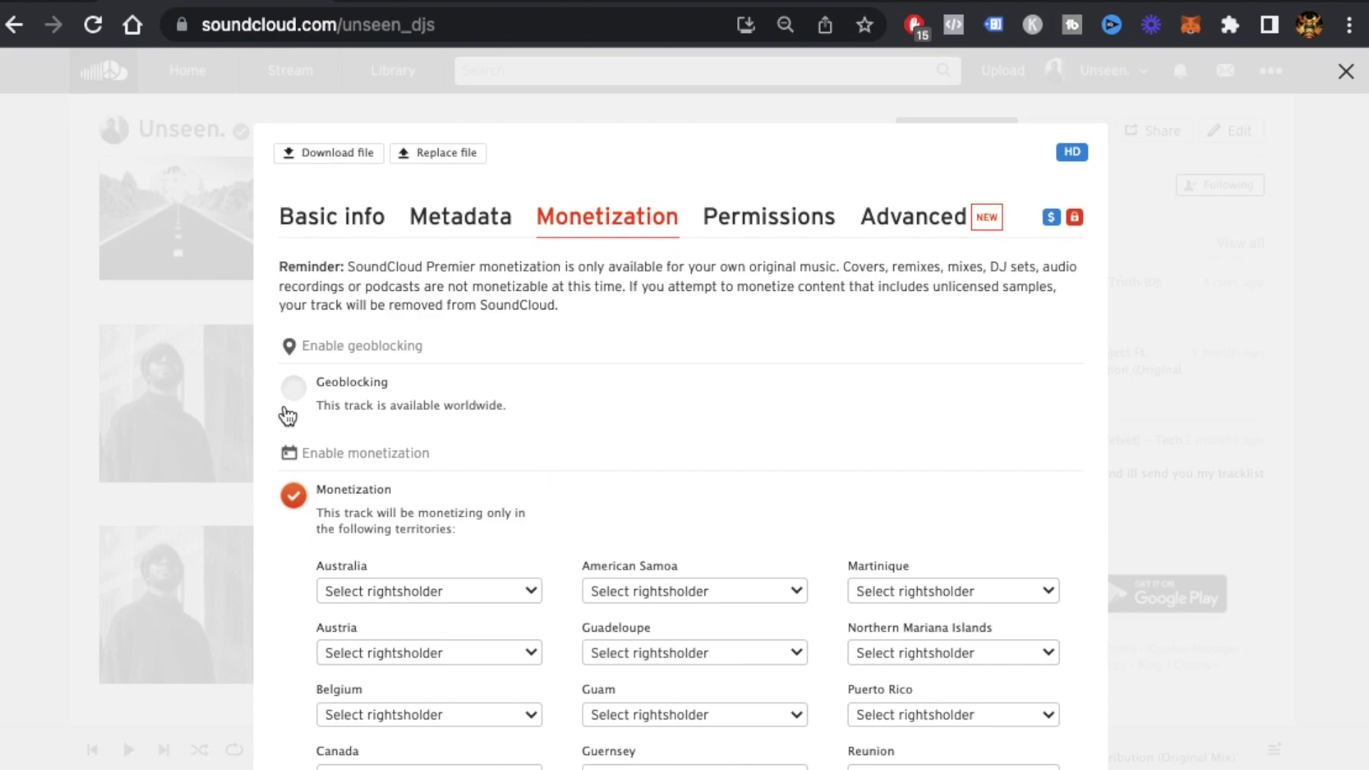
left_click(293, 496)
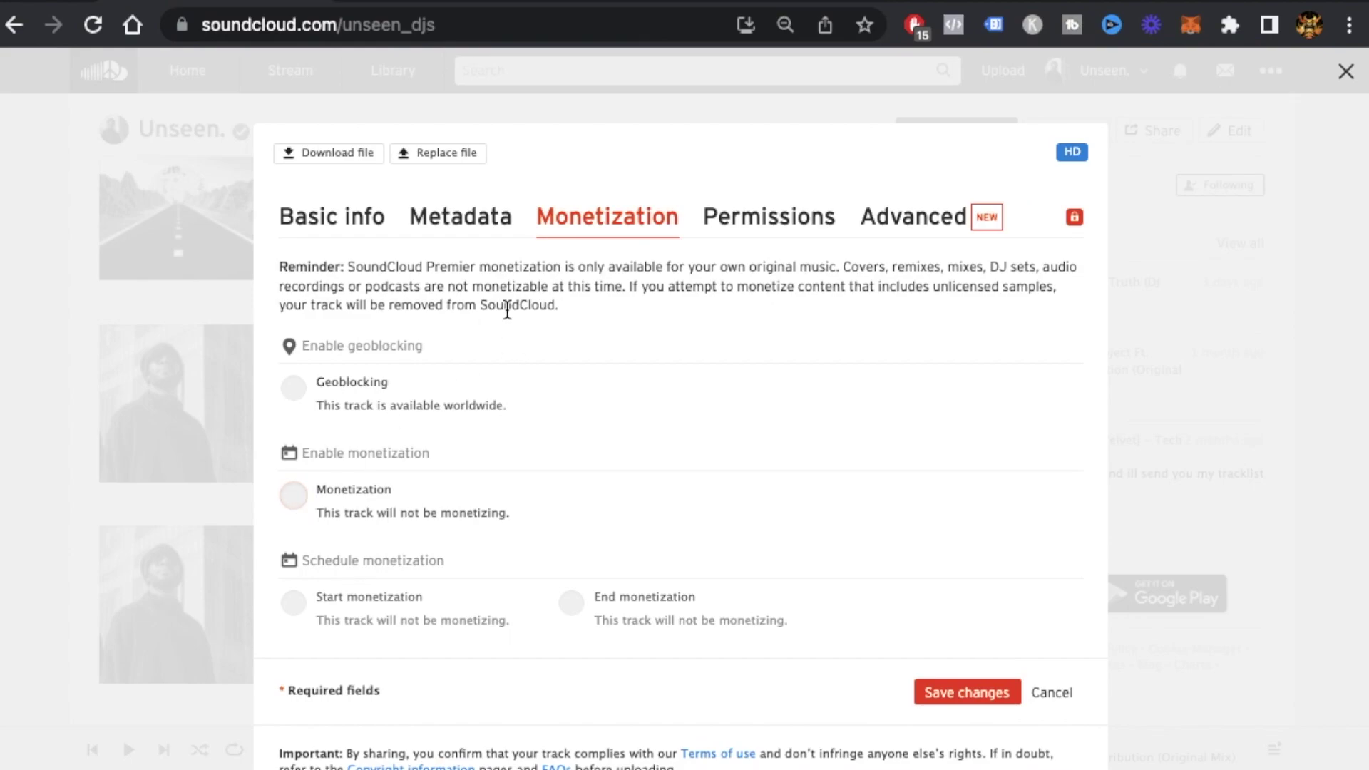
Enable monetization for the track and choose "Unseen." as the rightsholder for Australia and Austria
scroll(635, 361, "down", 2)
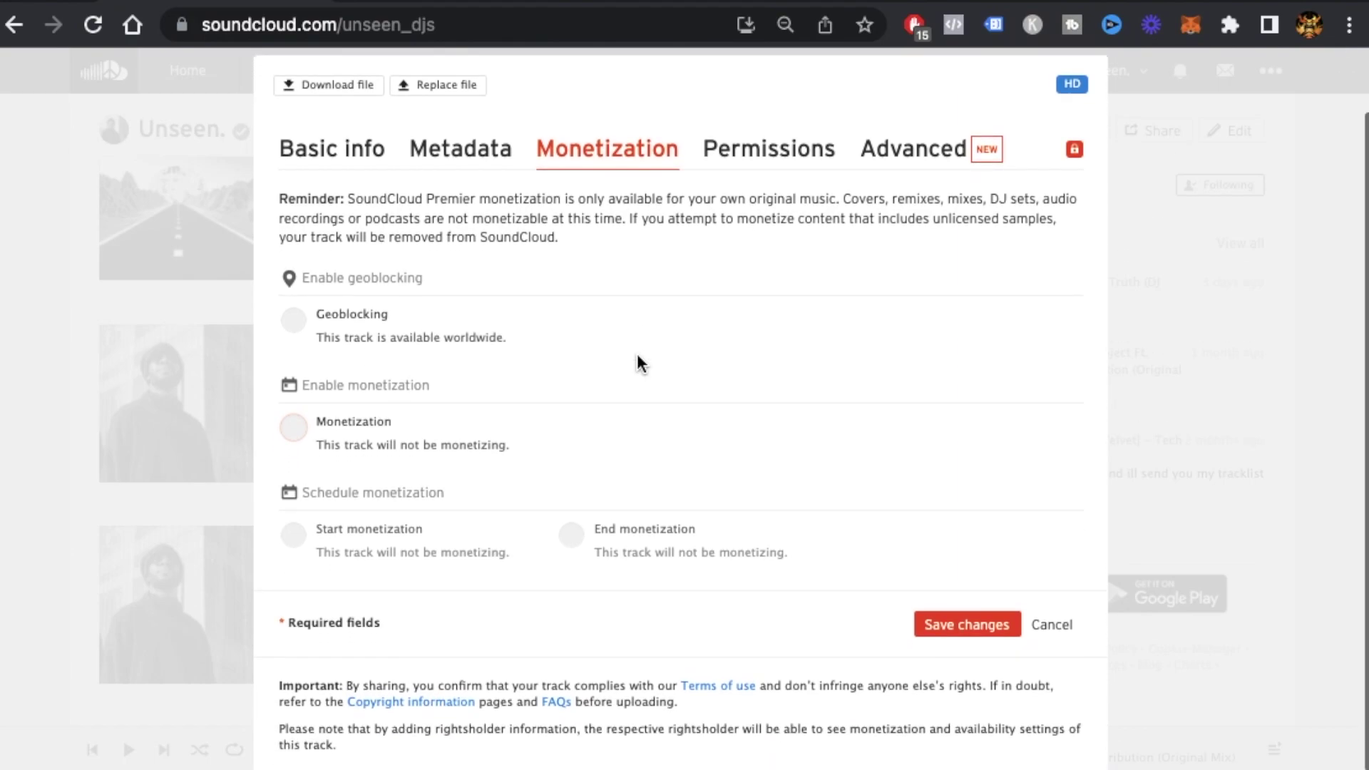
left_click(294, 429)
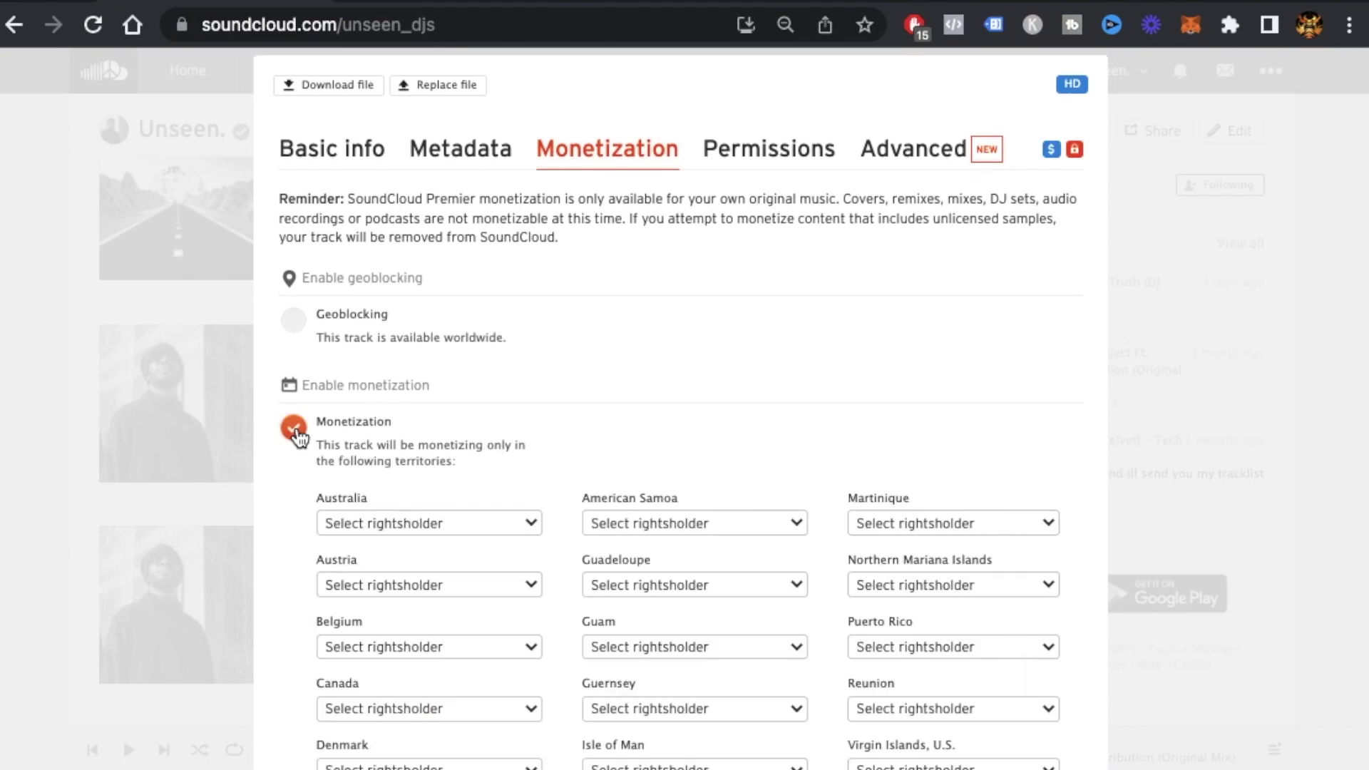
left_click(443, 525)
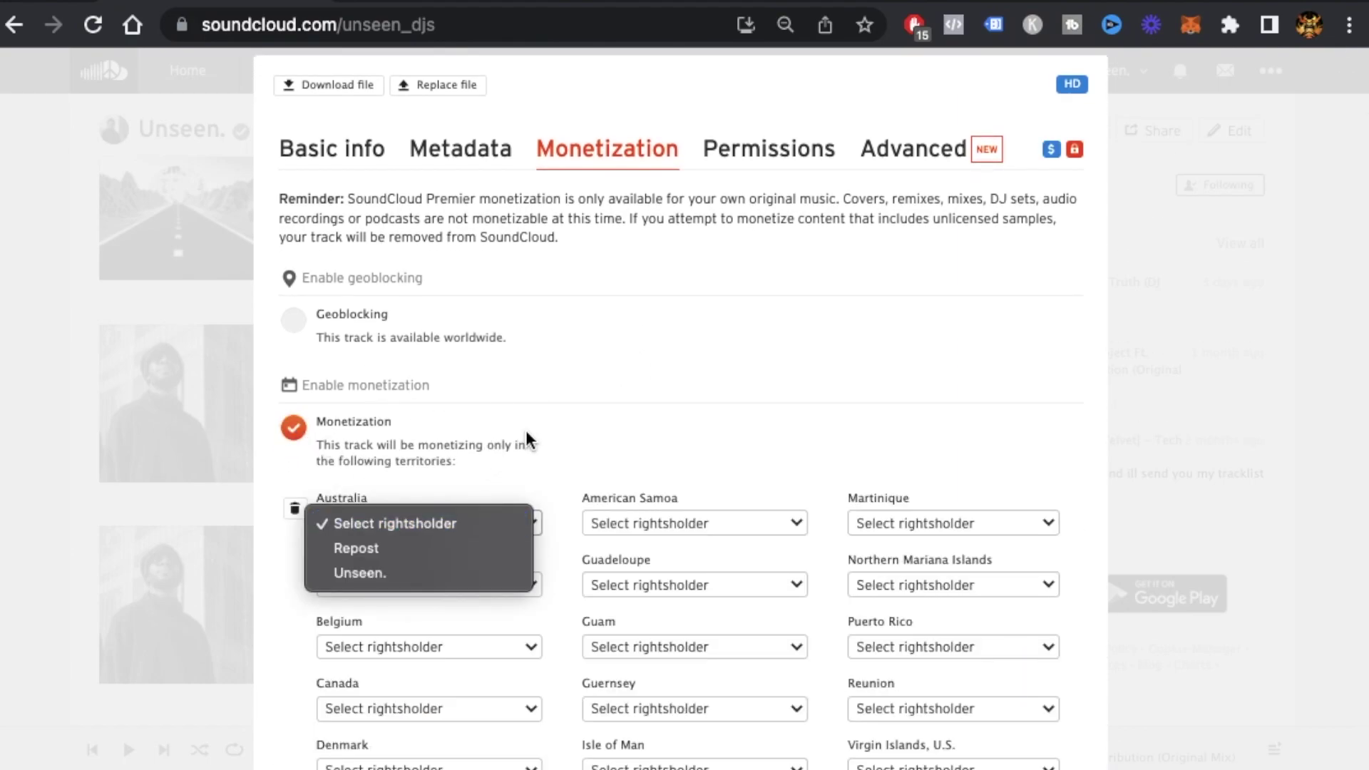
left_click(382, 579)
scroll(452, 571, "down", 2)
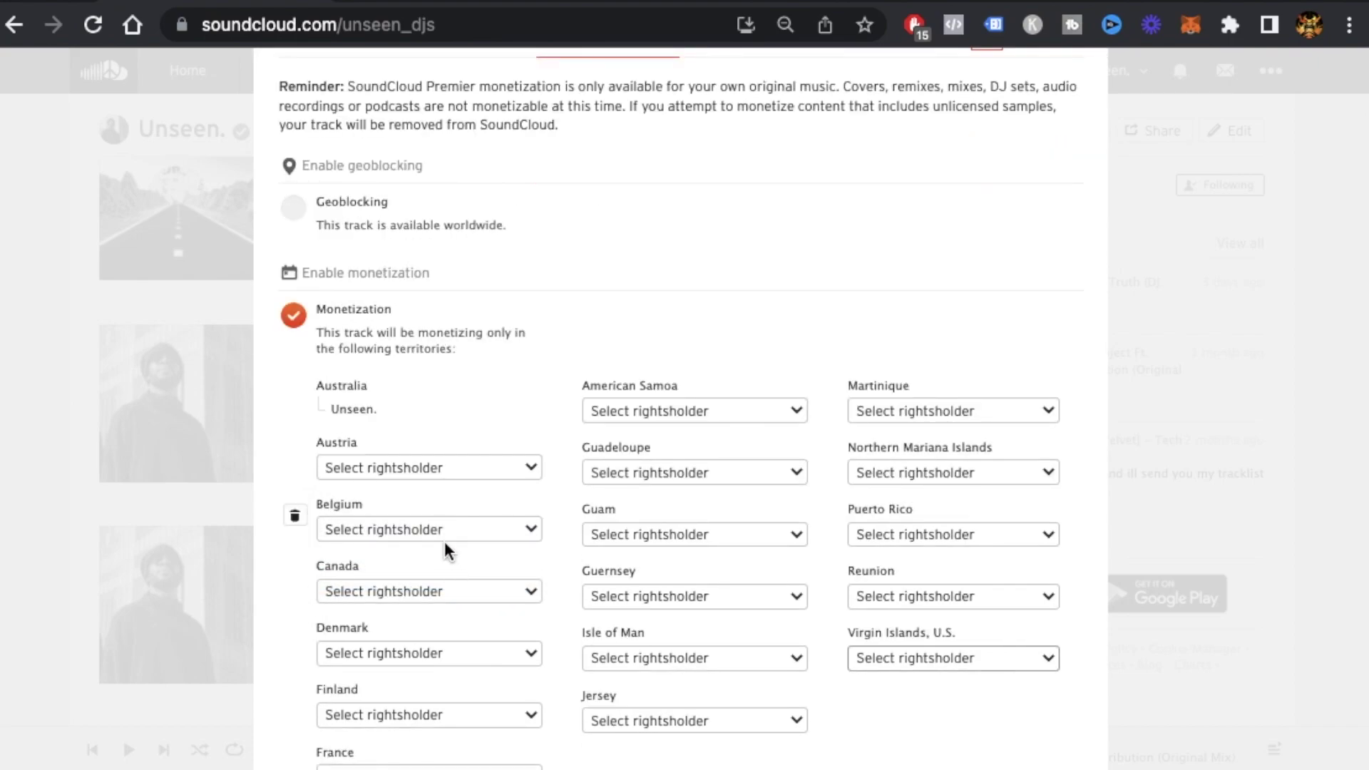
left_click(460, 472)
left_click(397, 526)
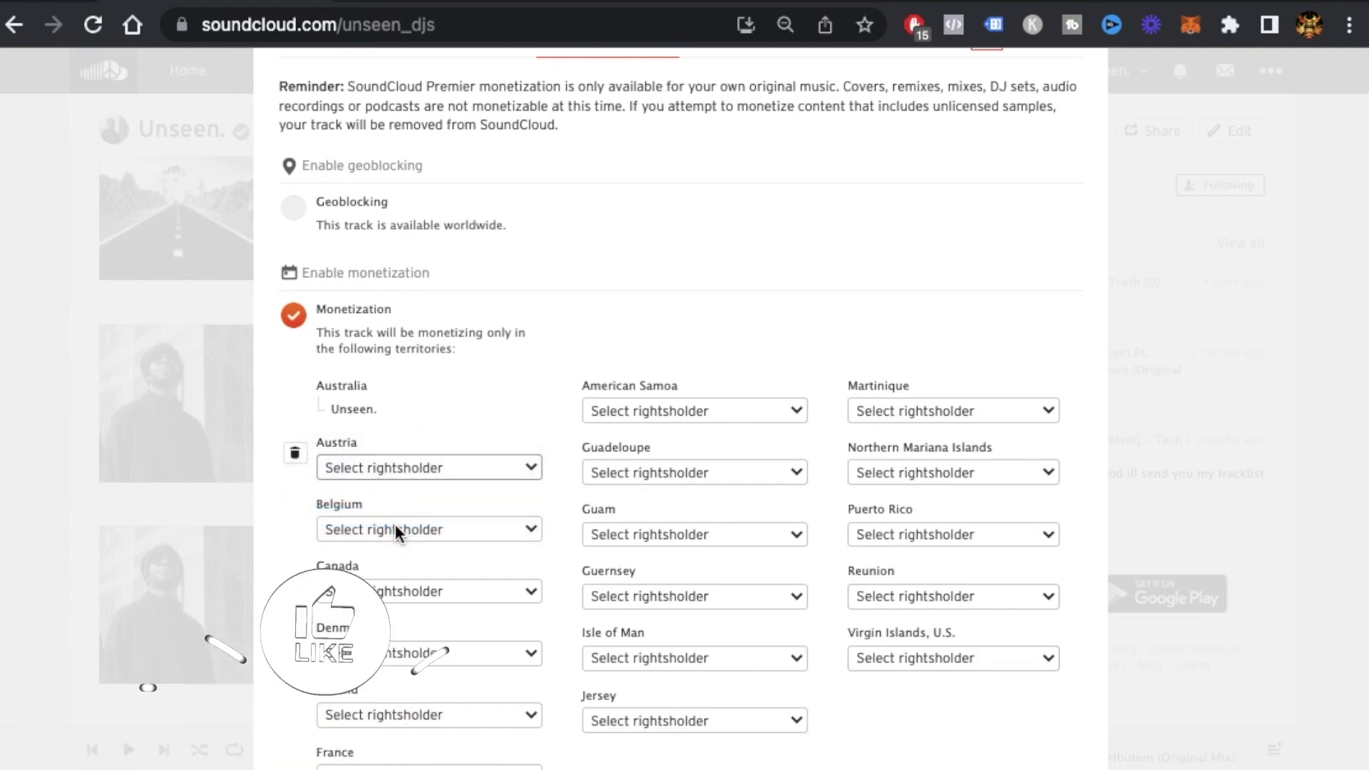
Look through the complete list of monetization territories and their rightsholder fields
scroll(591, 475, "down", 10)
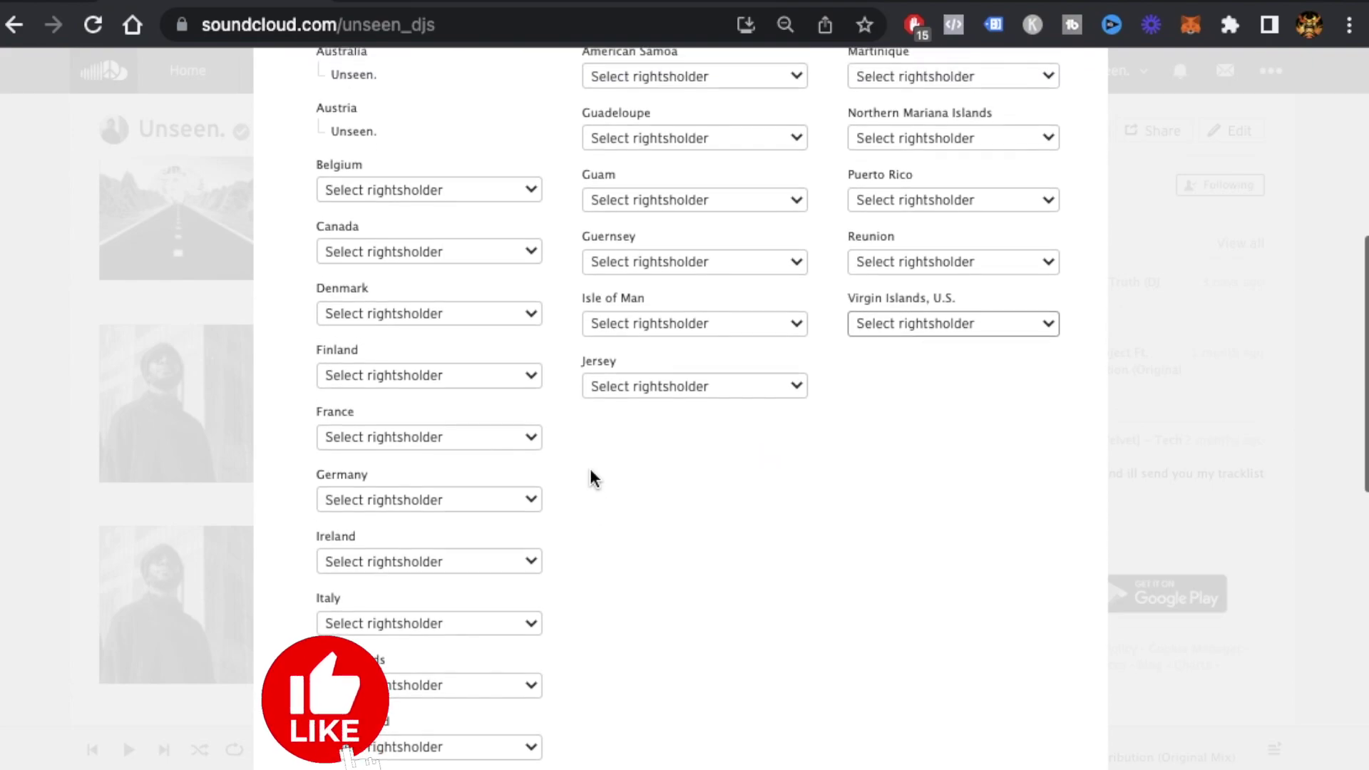
scroll(591, 476, "up", 9)
scroll(591, 476, "down", 15)
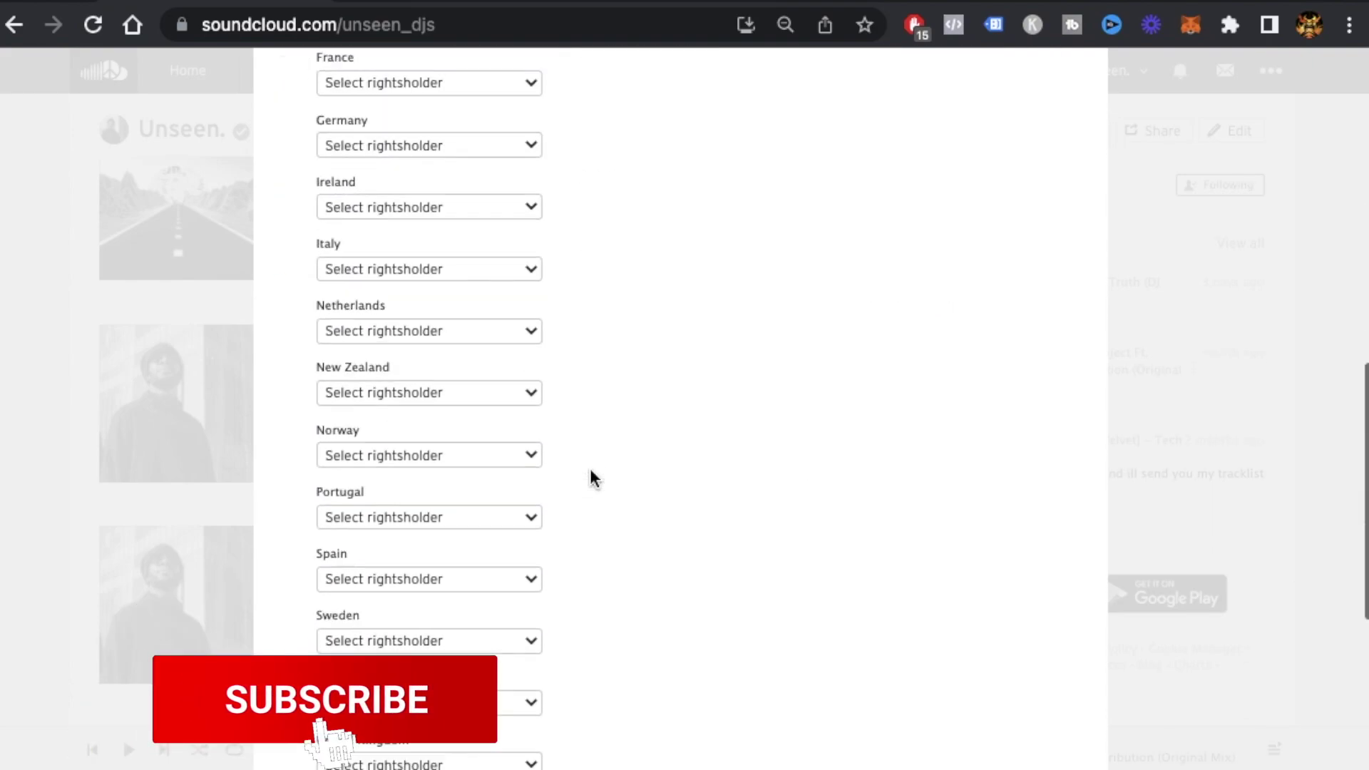
scroll(591, 475, "up", 7)
scroll(591, 476, "up", 10)
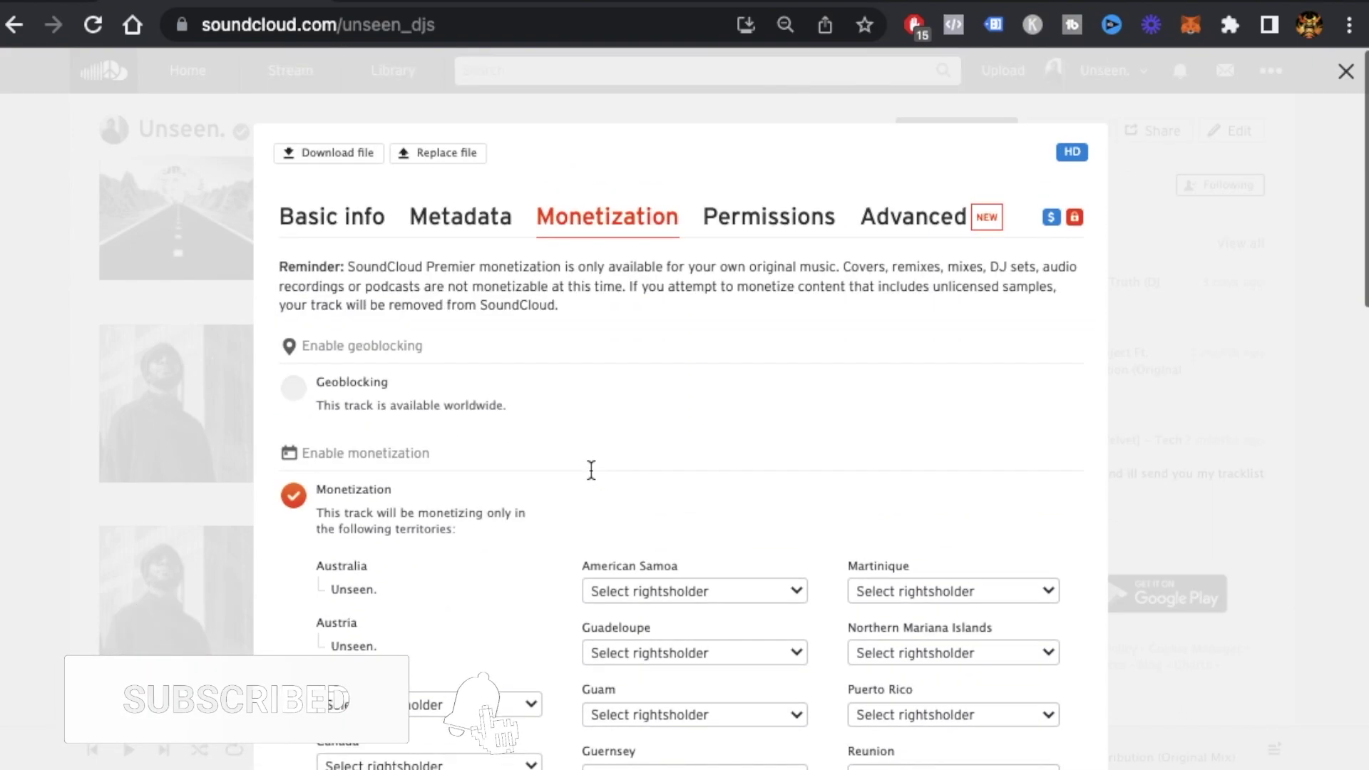
scroll(560, 427, "down", 9)
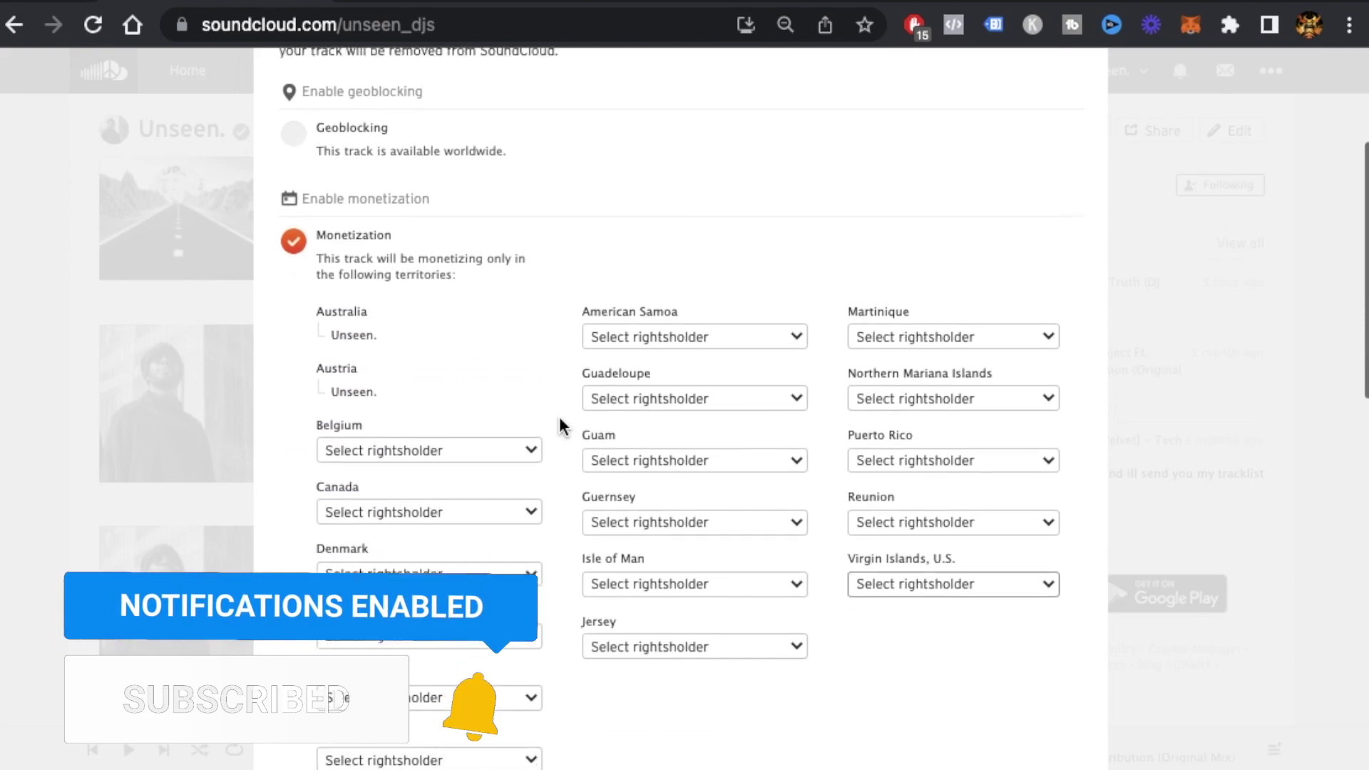
scroll(563, 428, "down", 2)
scroll(564, 427, "up", 10)
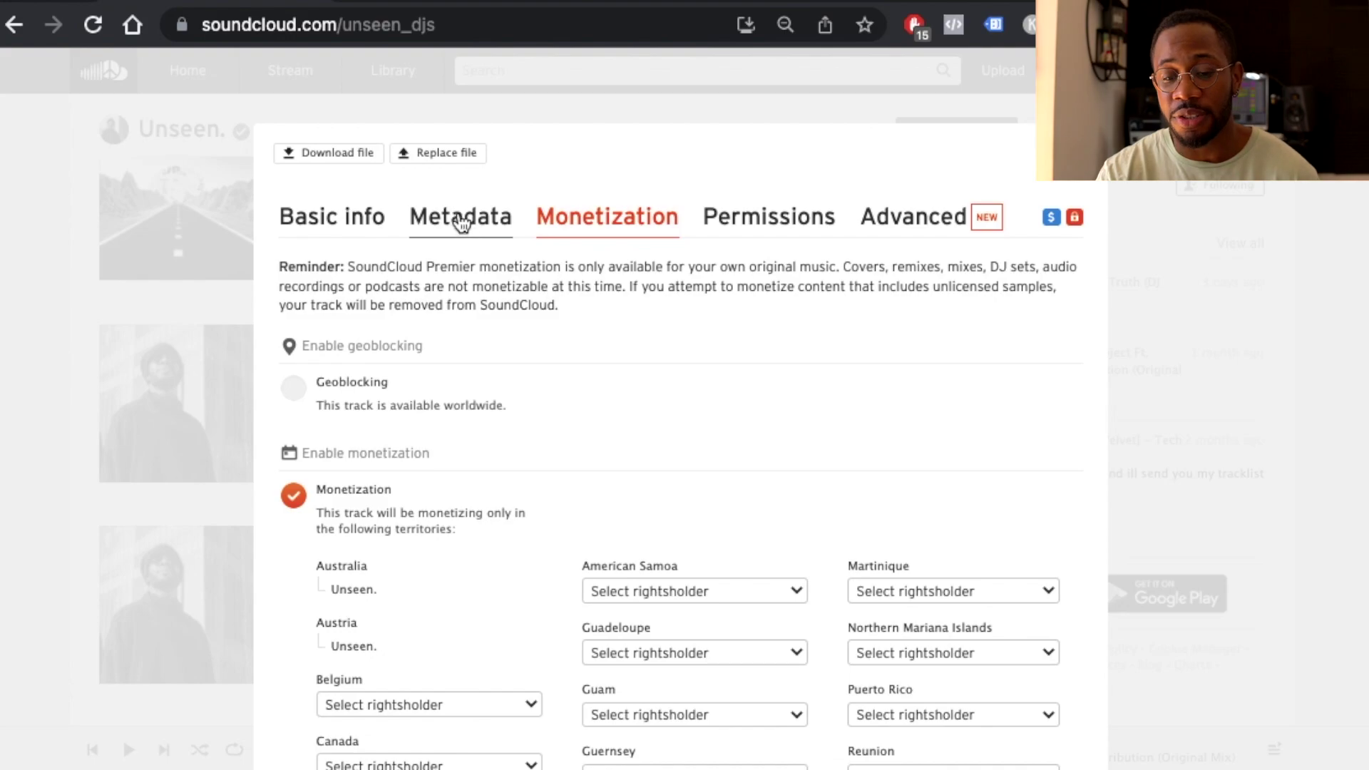
Set the artist to "Unseen." in the track's metadata
left_click(457, 215)
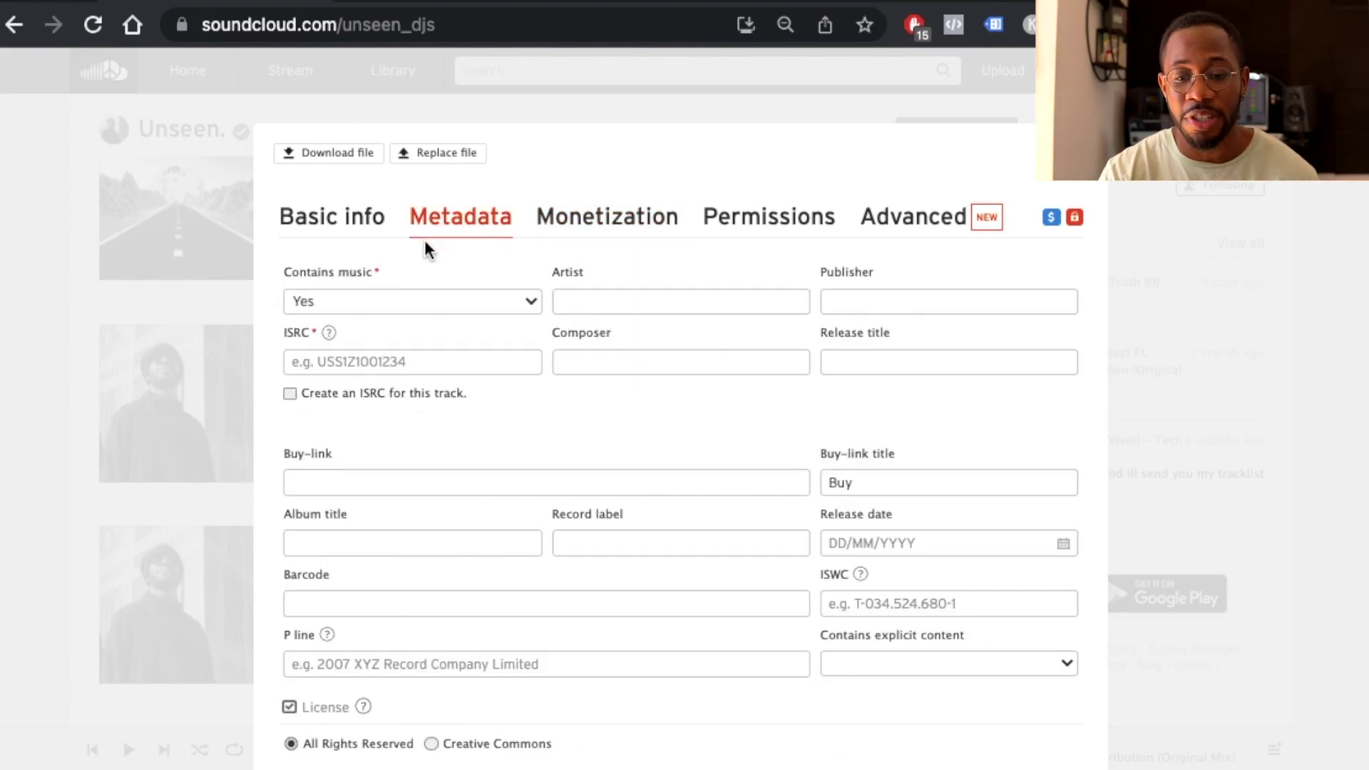
left_click(633, 308)
type("Unseen.")
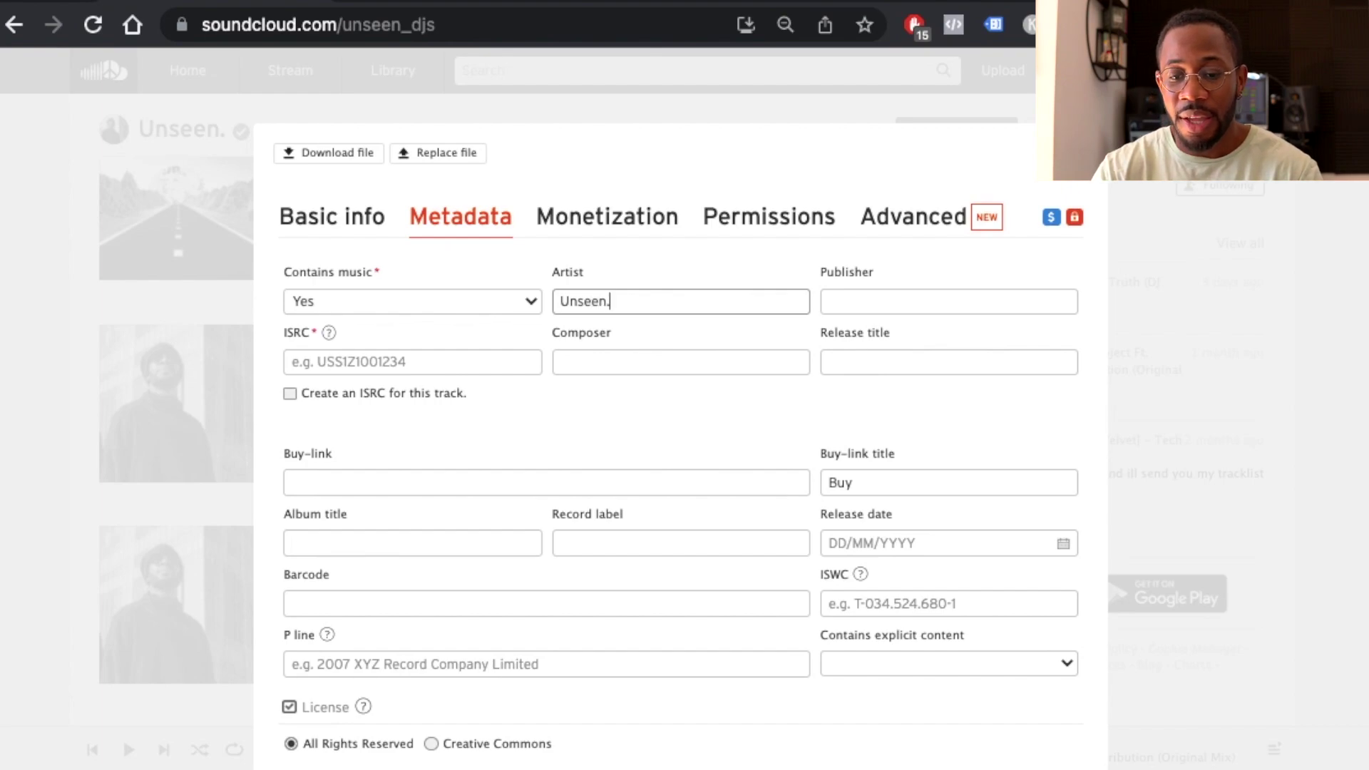
Examine the ISRC field's saved entries and the option to create an ISRC for the track, dismissing both without choosing anything
left_click(401, 361)
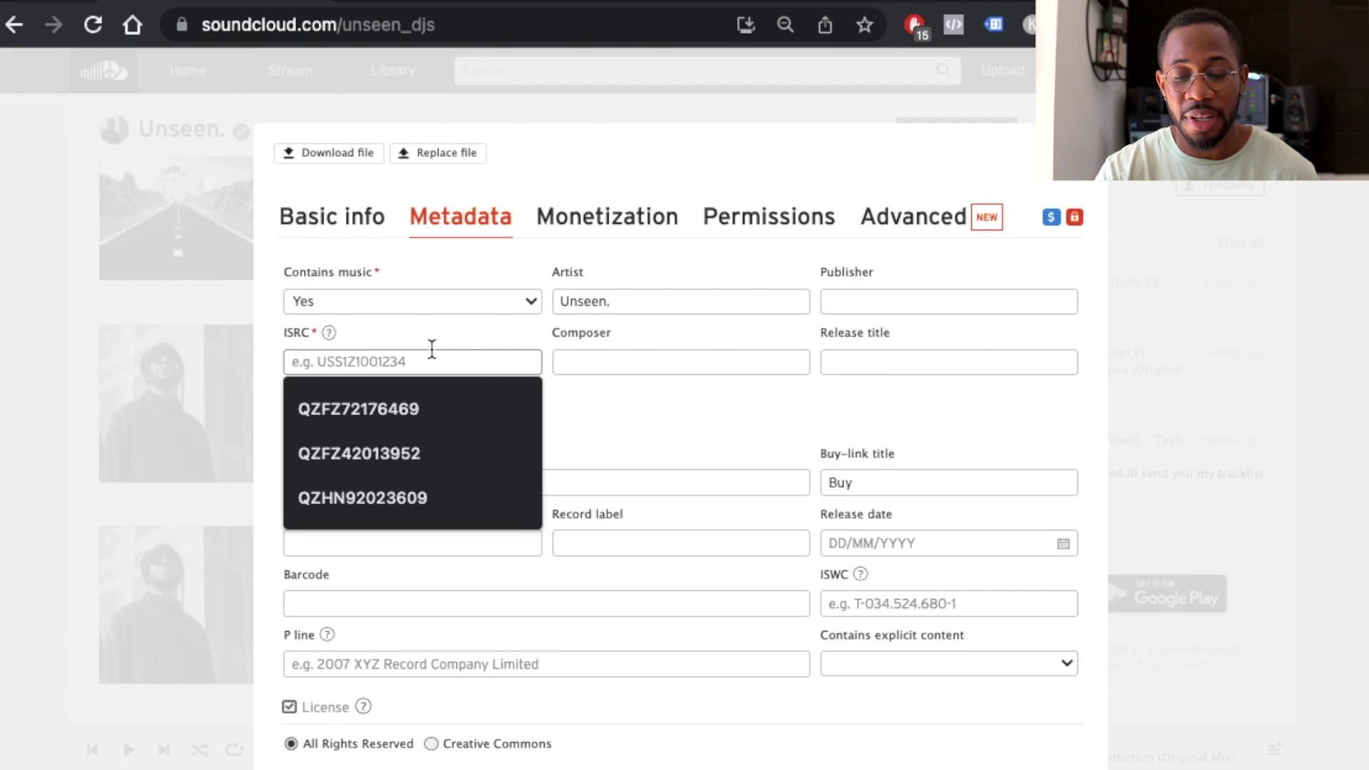
left_click(408, 325)
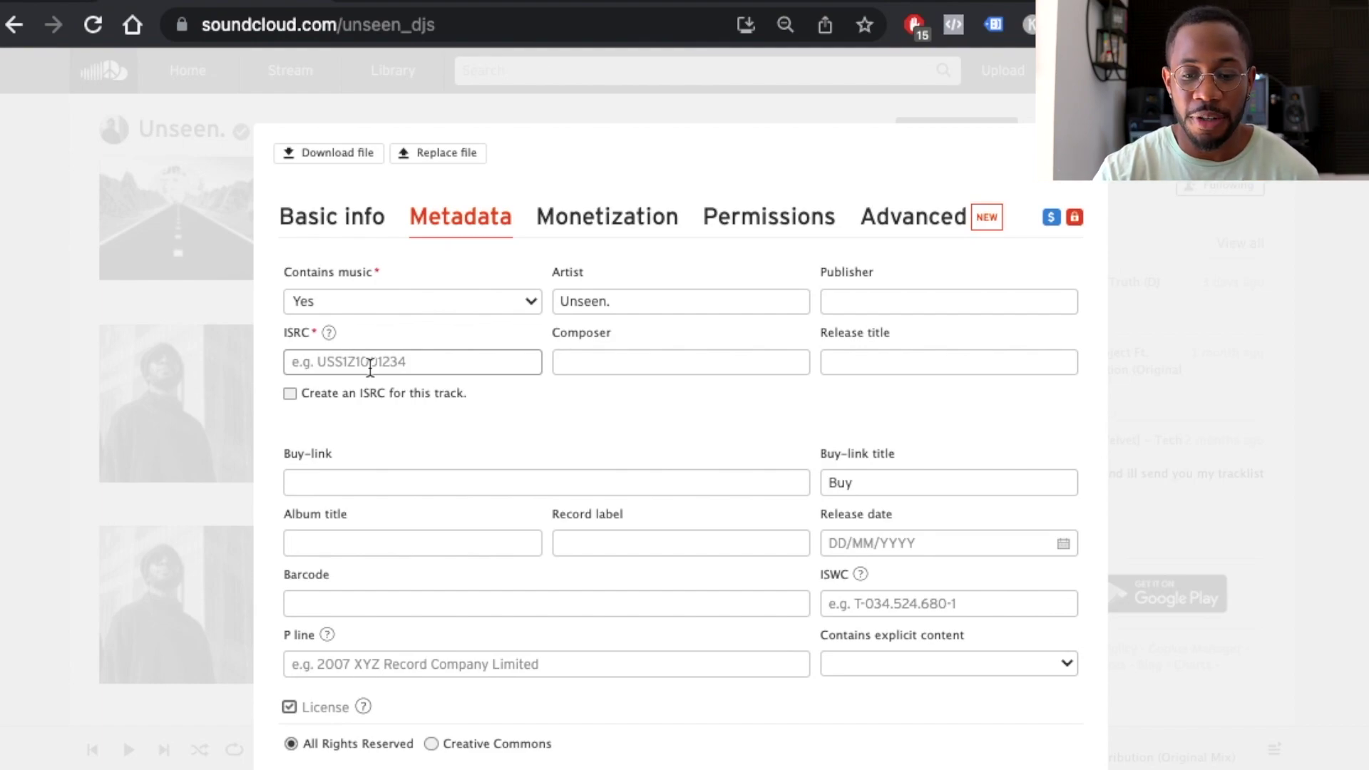
left_click(370, 365)
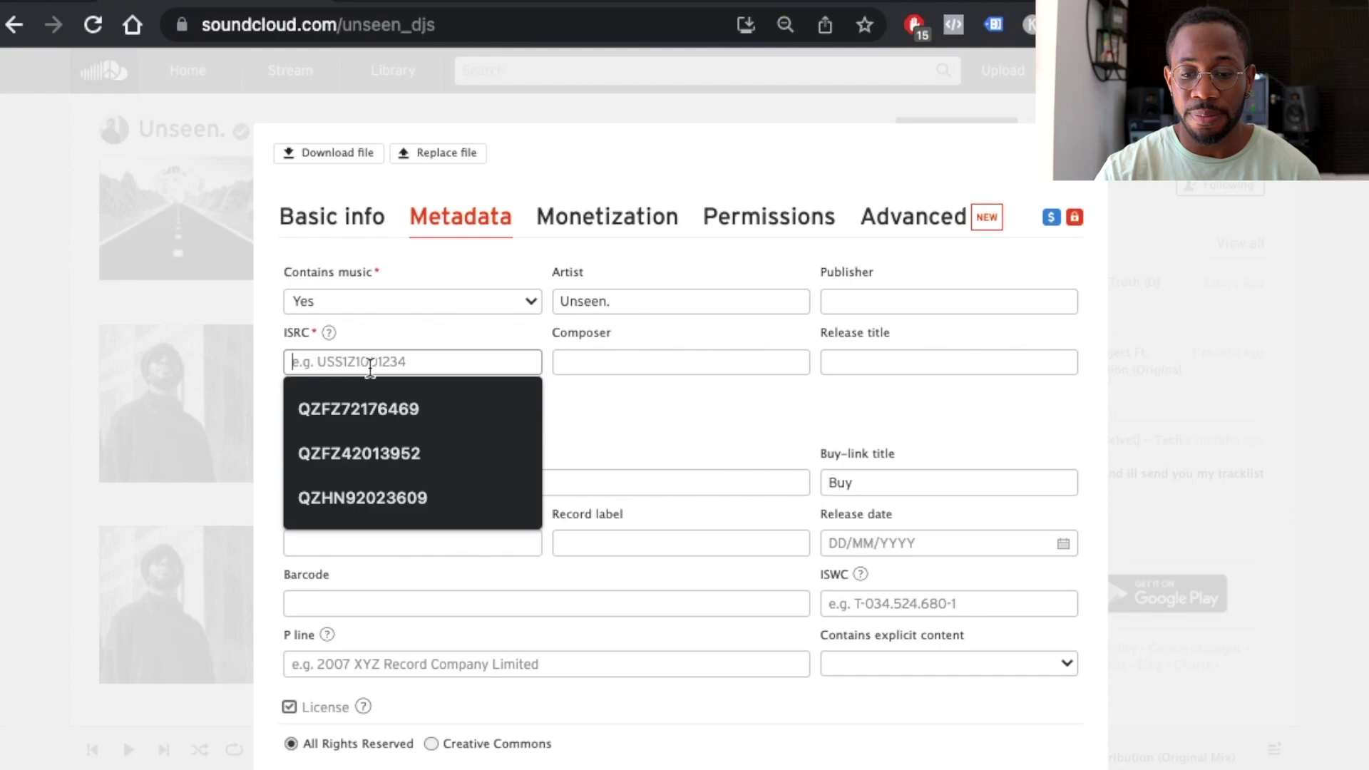
left_click(390, 329)
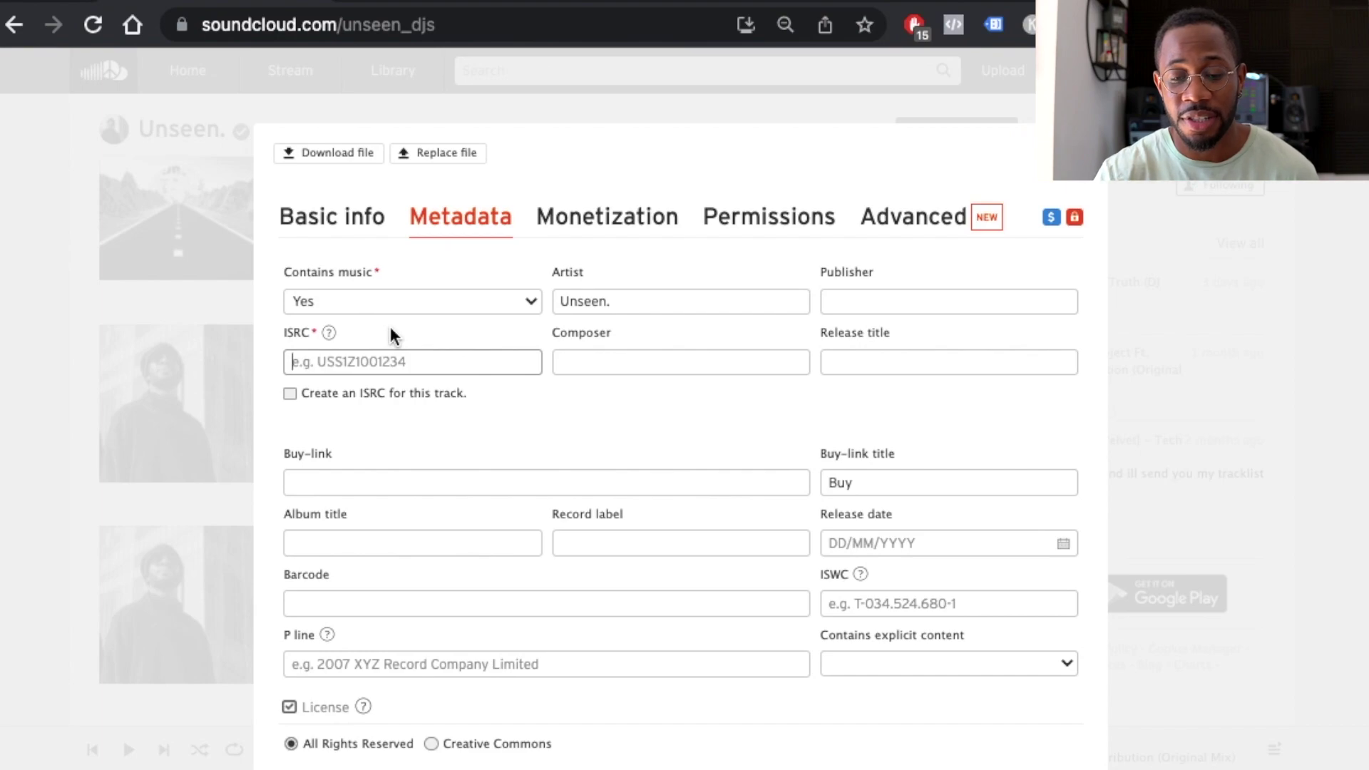
left_click(292, 396)
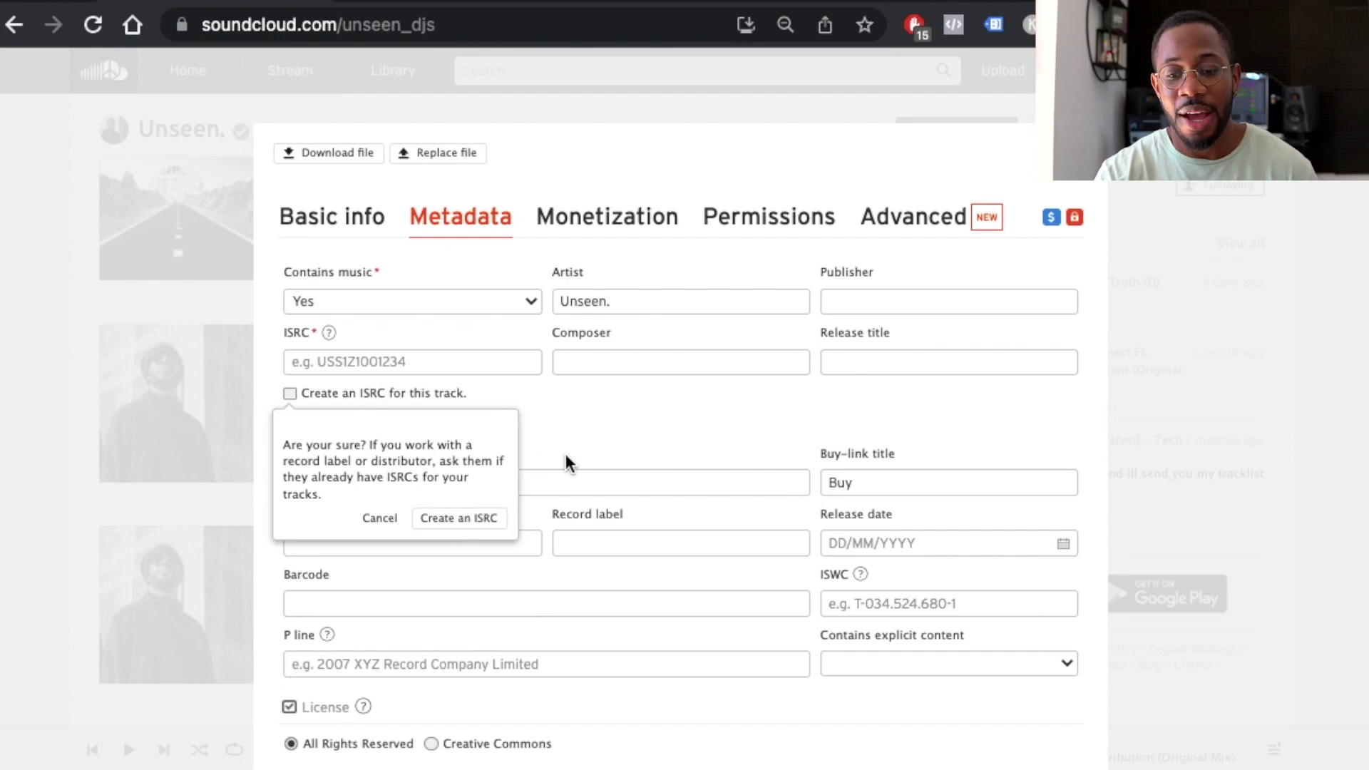
left_click(568, 426)
left_click(290, 394)
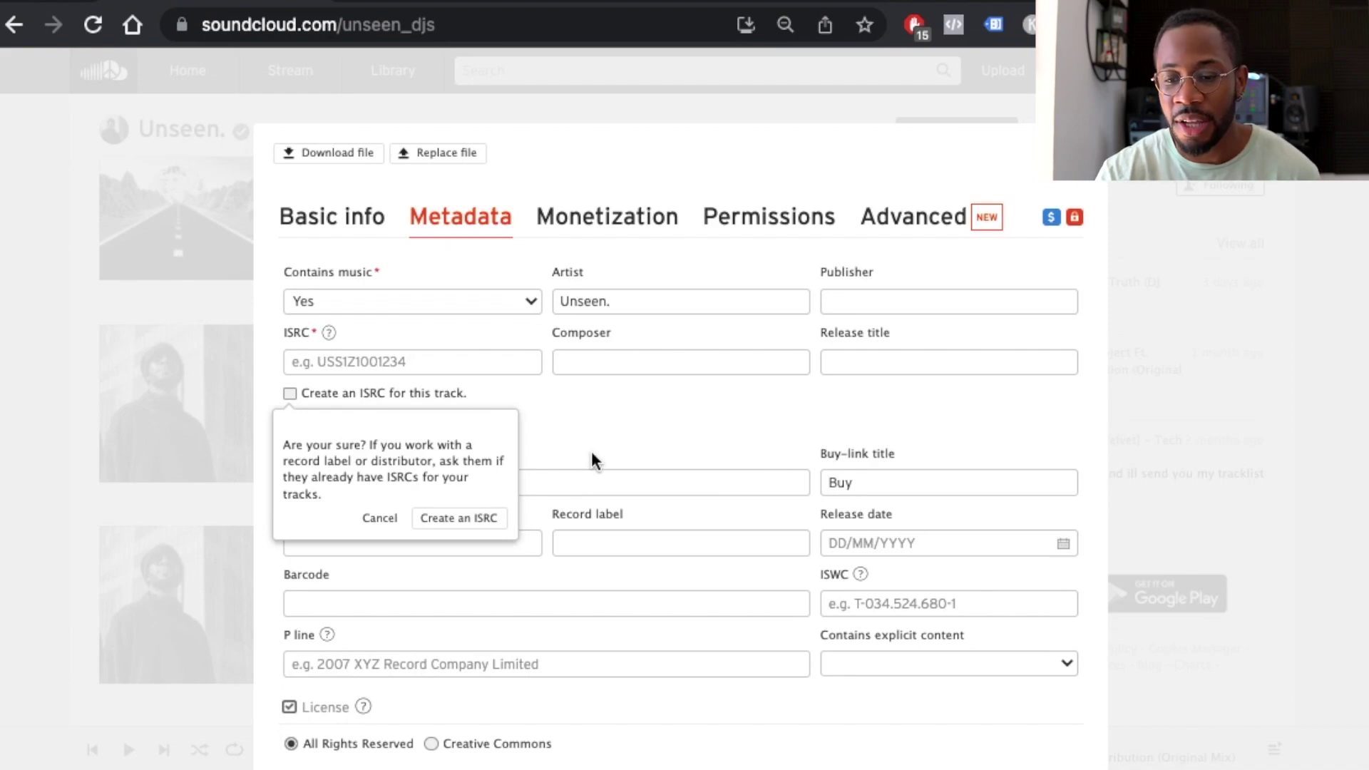
left_click(607, 429)
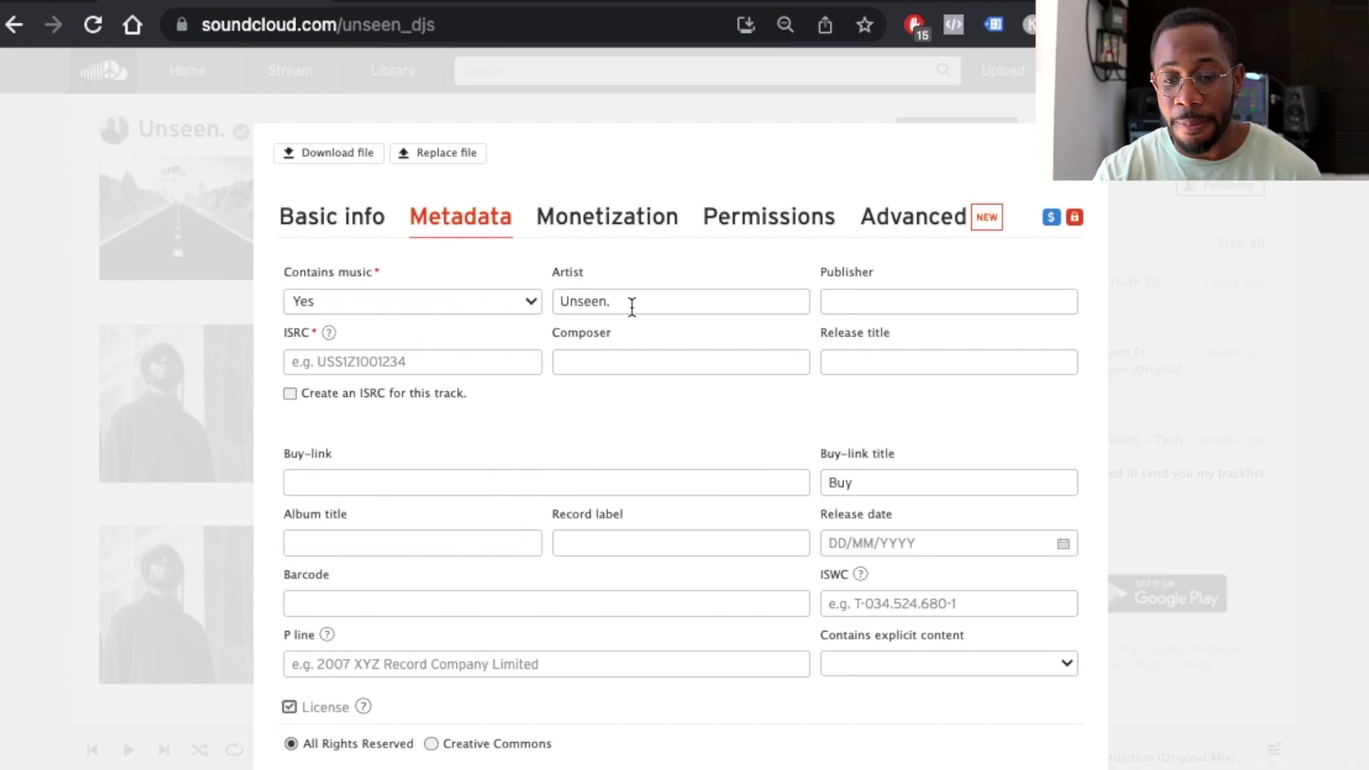
Review the remaining metadata fields down to the license options and close the track editor
scroll(577, 456, "down", 3)
scroll(577, 458, "up", 3)
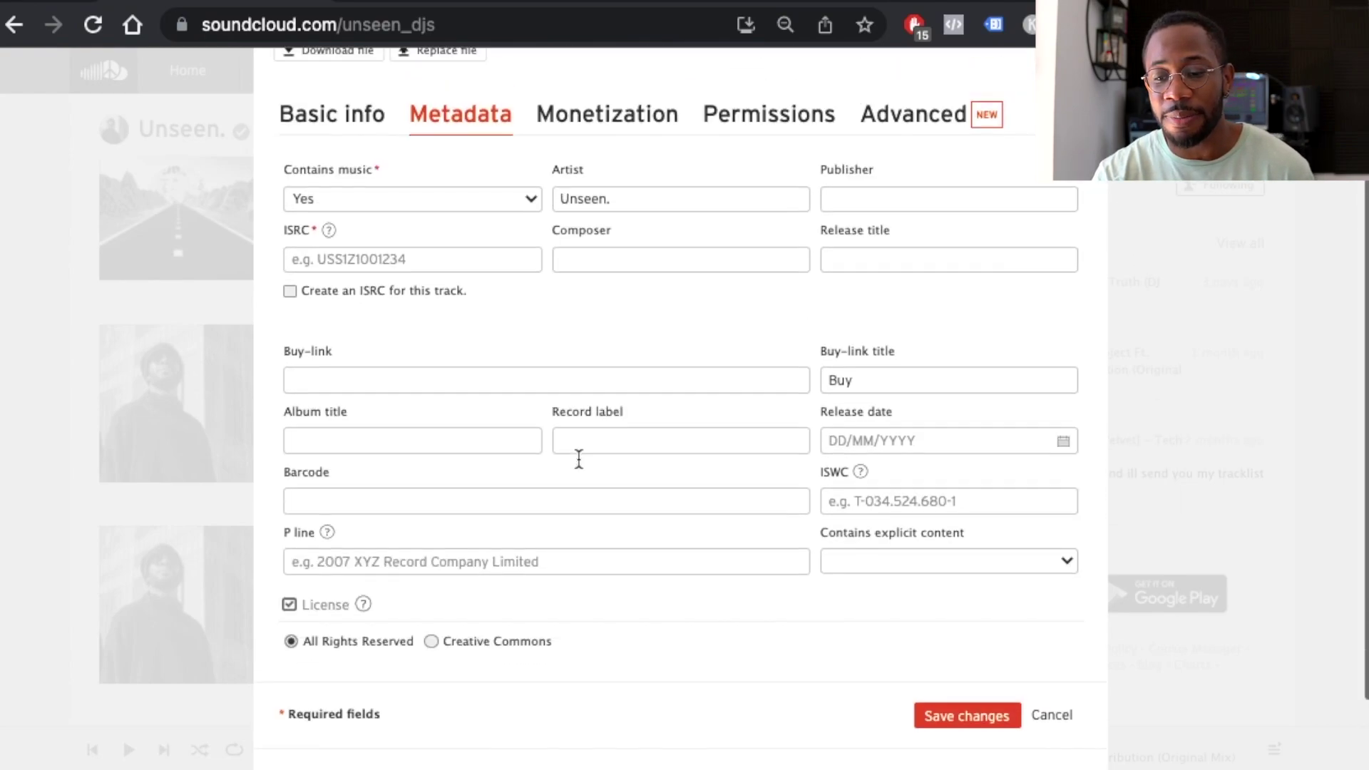
left_click_drag(1162, 299, 720, 242)
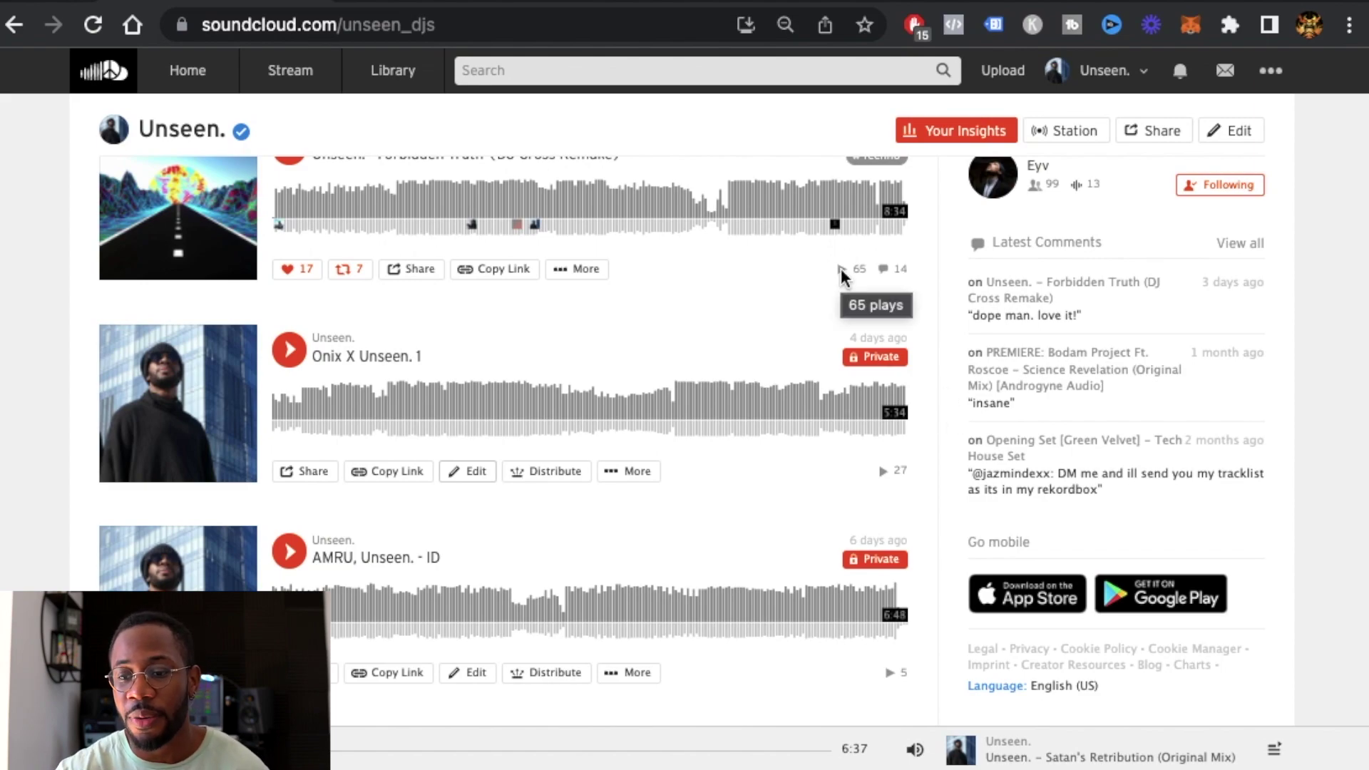
Open the SoundCloud monetization page and review its personal information, payment information and agreement sections
left_click(1270, 70)
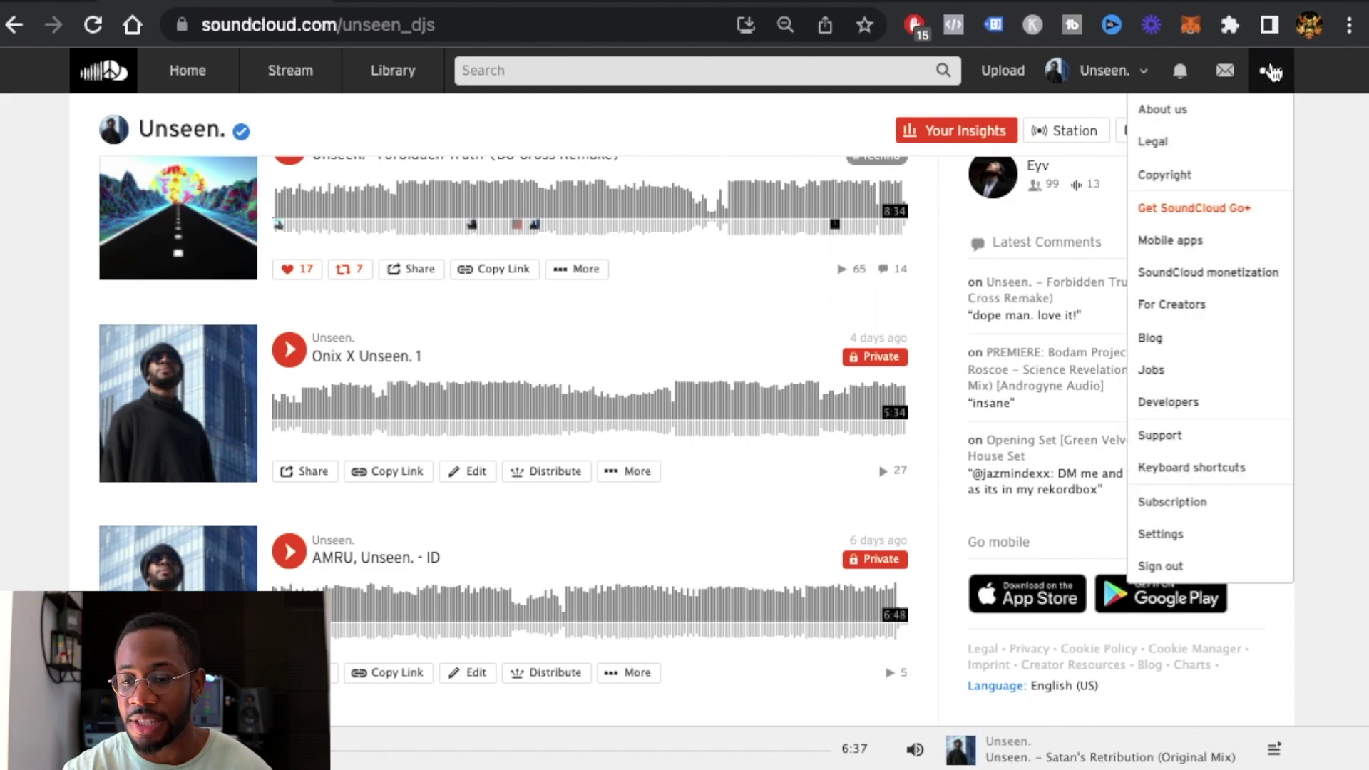
left_click(1232, 283)
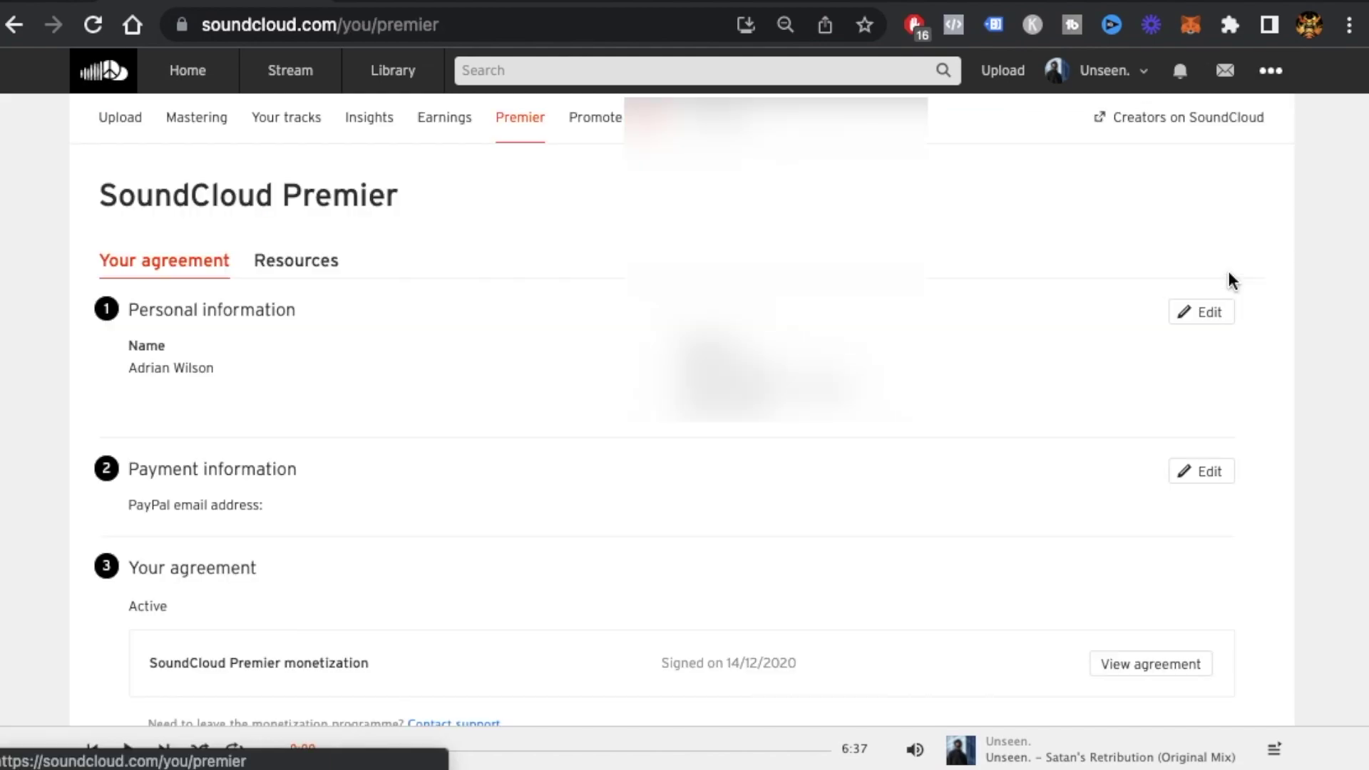
scroll(1232, 281, "down", 2)
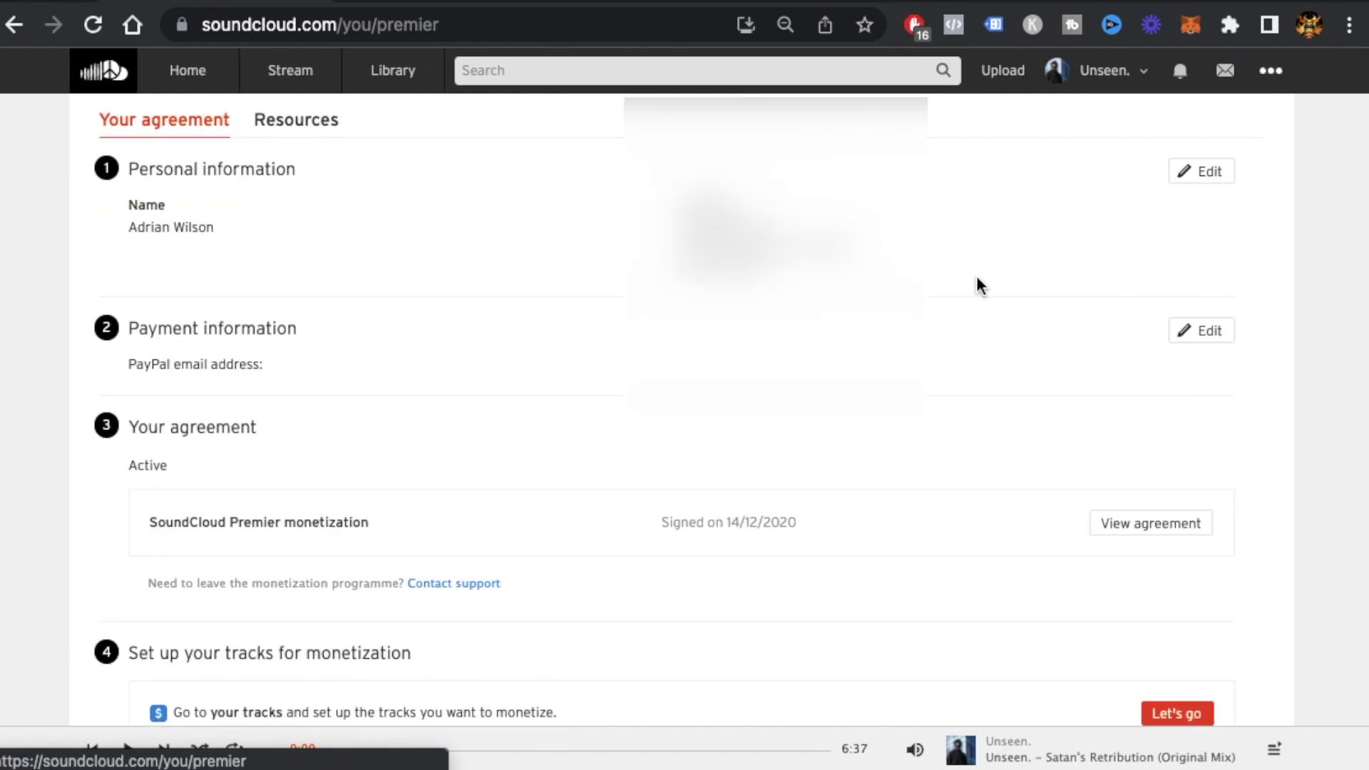
scroll(978, 280, "down", 1)
scroll(977, 280, "down", 1)
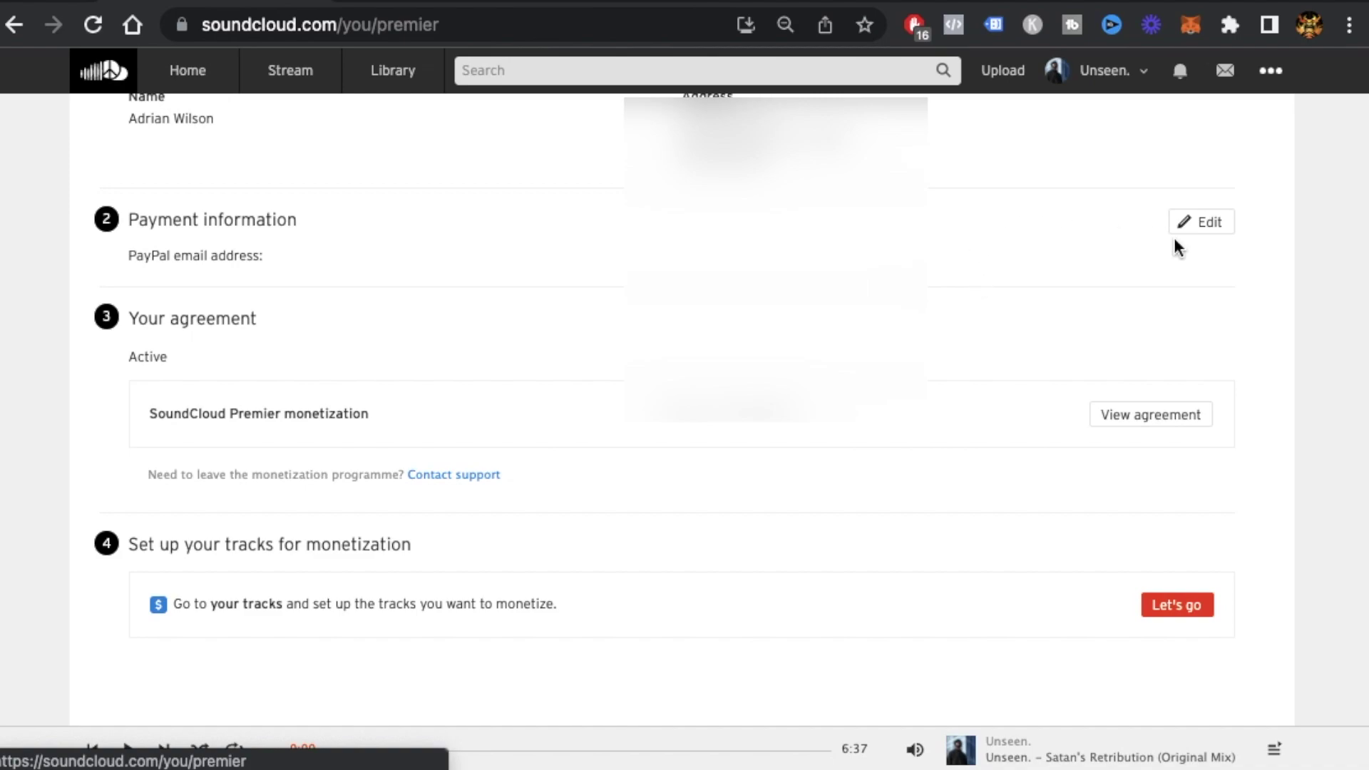
Go from the monetization page's track set-up section to the list of your own tracks
scroll(684, 385, "up", 1)
scroll(684, 385, "down", 1)
left_click(1178, 606)
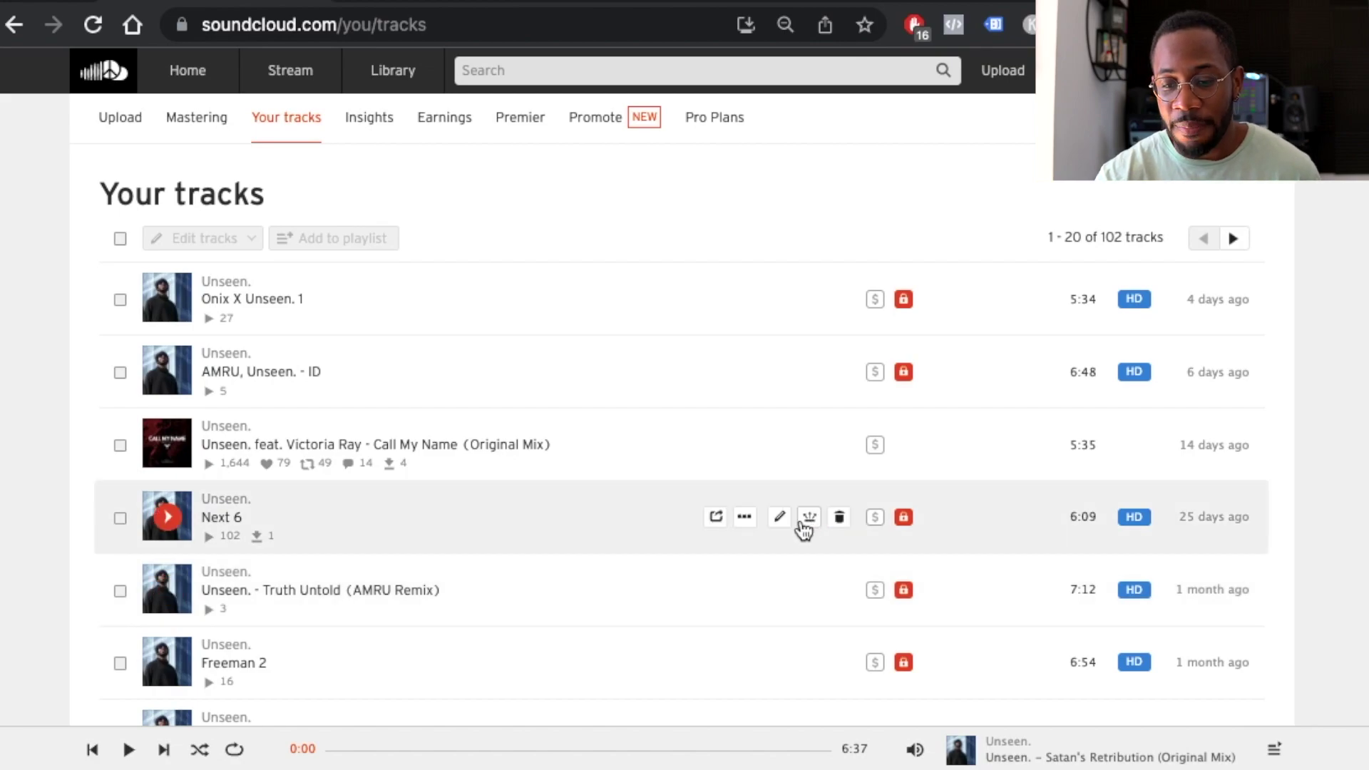
Look through the track list and check the monetization status of Onix X Unseen. 1
scroll(802, 527, "down", 10)
scroll(804, 531, "up", 10)
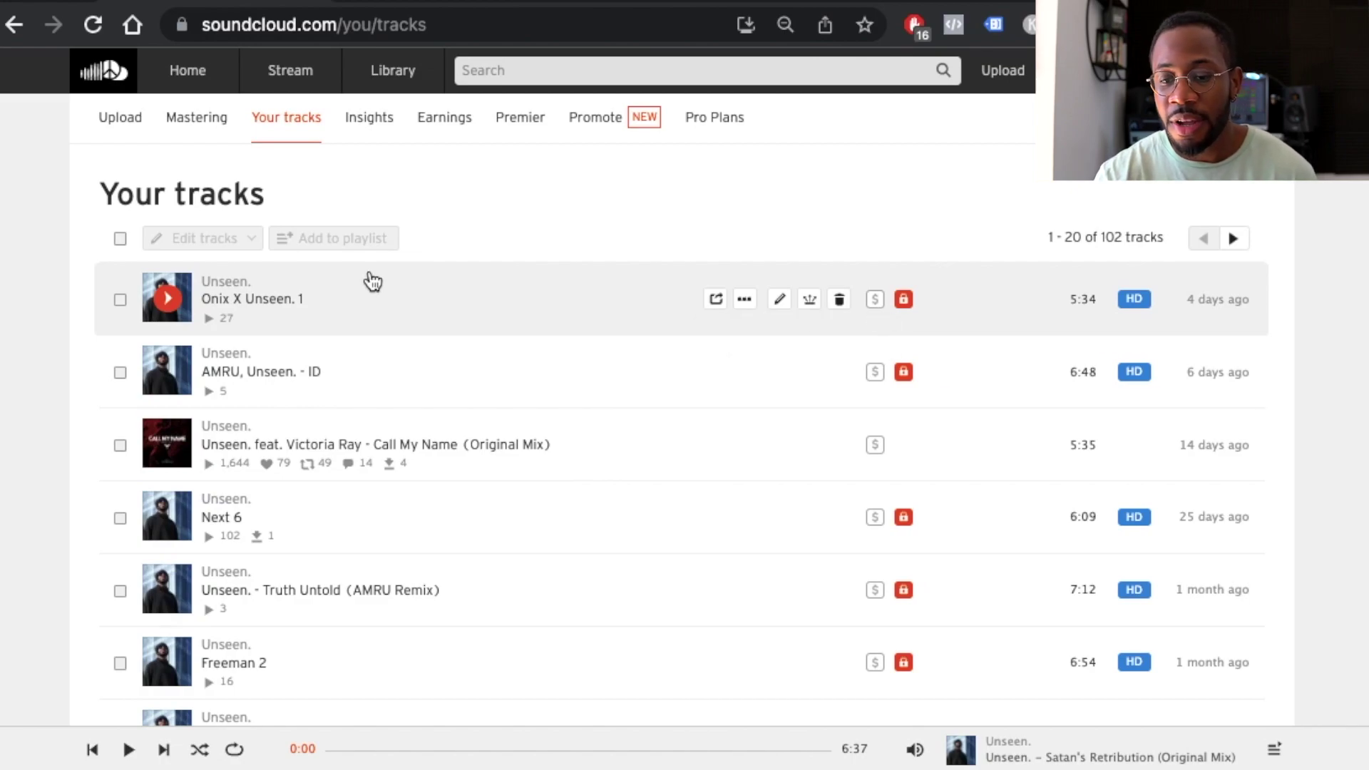
mouse_move(880, 305)
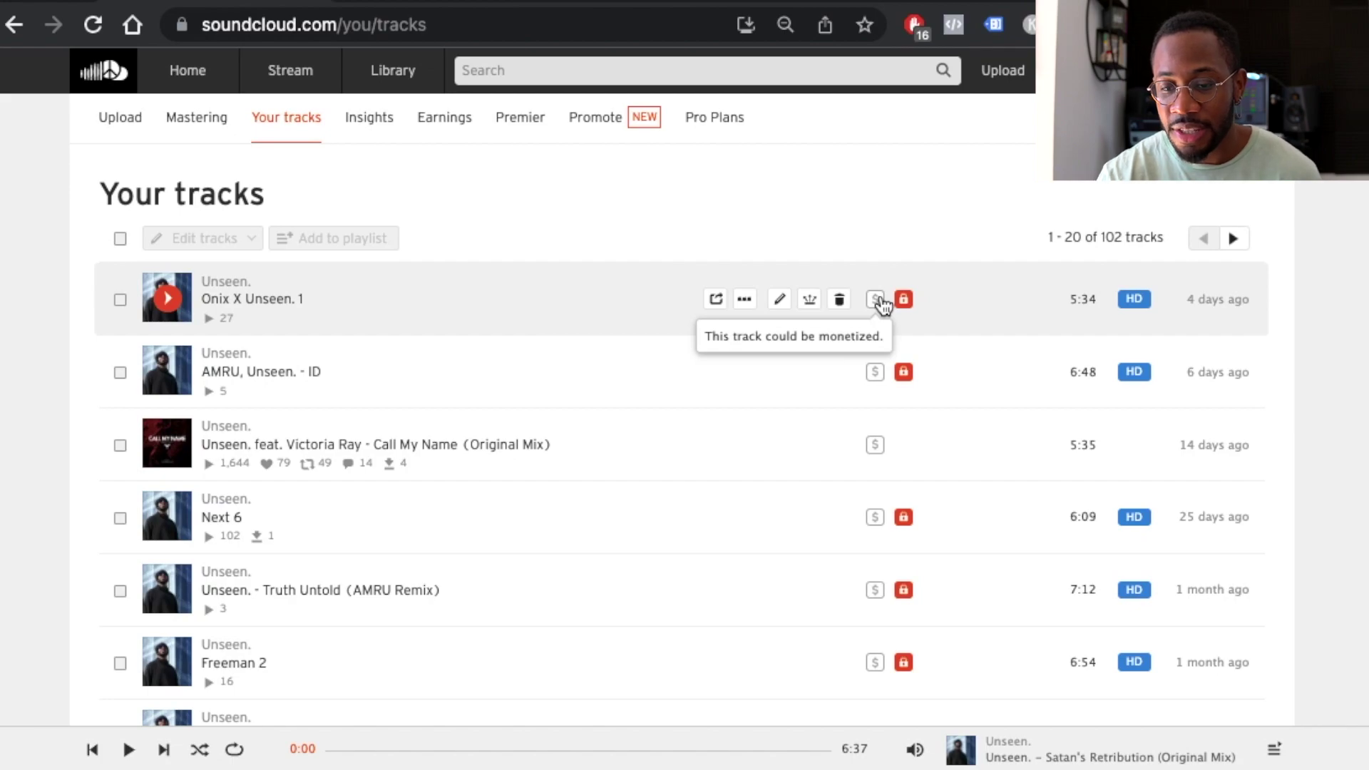
mouse_move(878, 452)
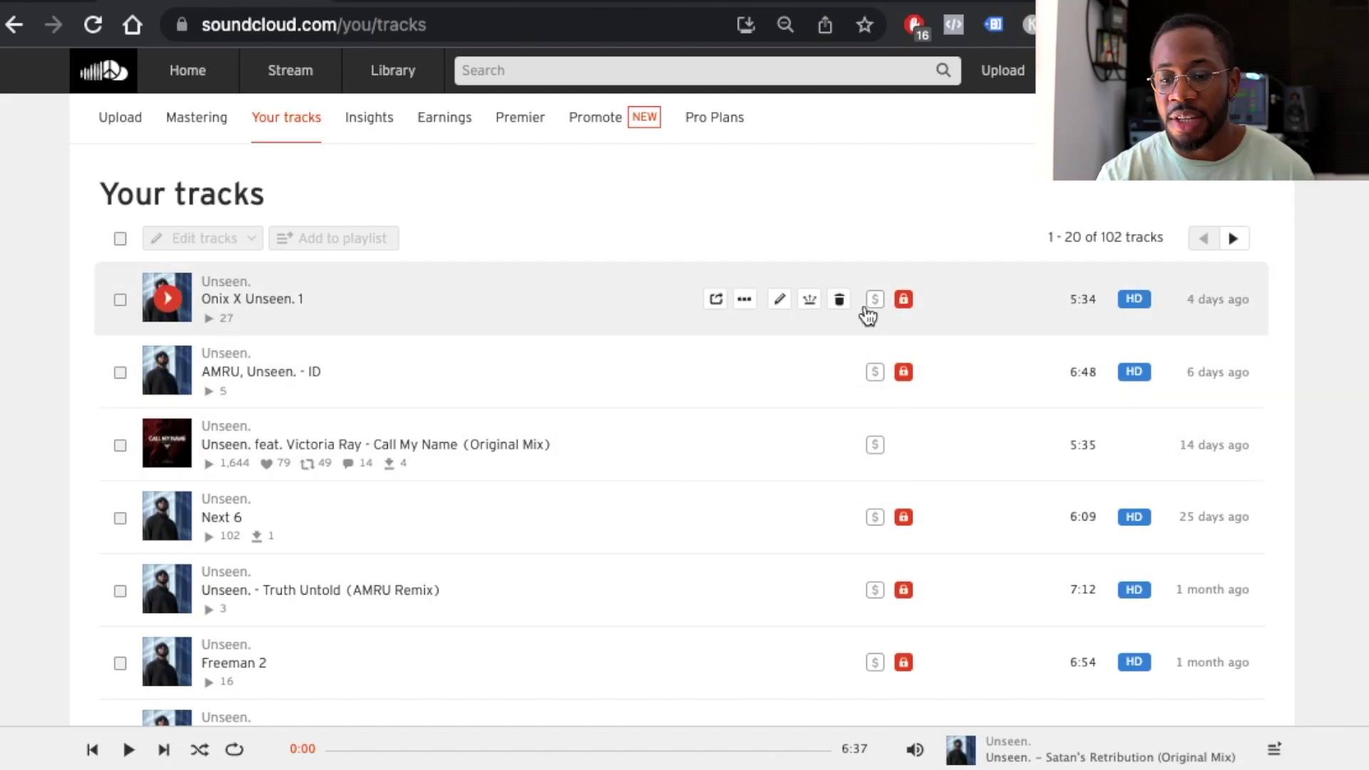
Enable monetization for the track Onix X Unseen. 1 and review the rightsholder choices for its territories
left_click(780, 300)
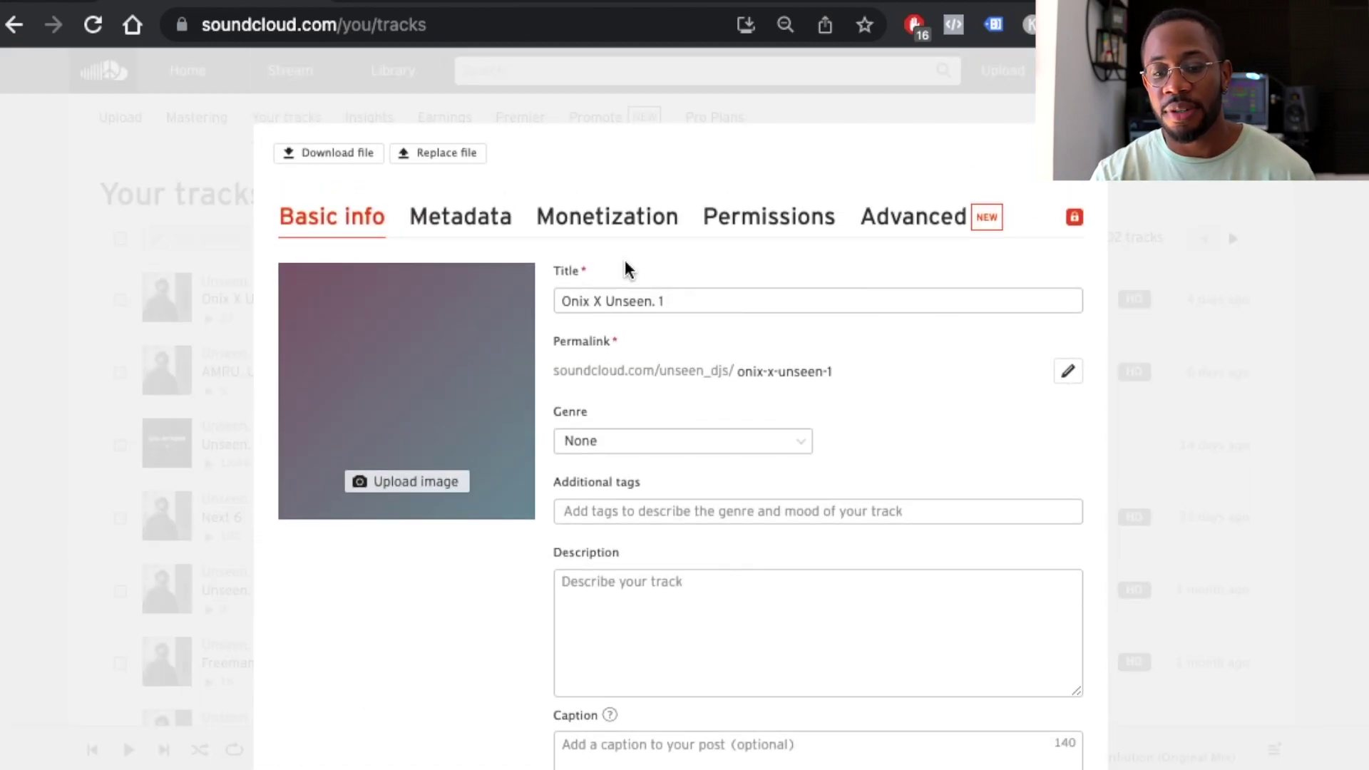
left_click(607, 216)
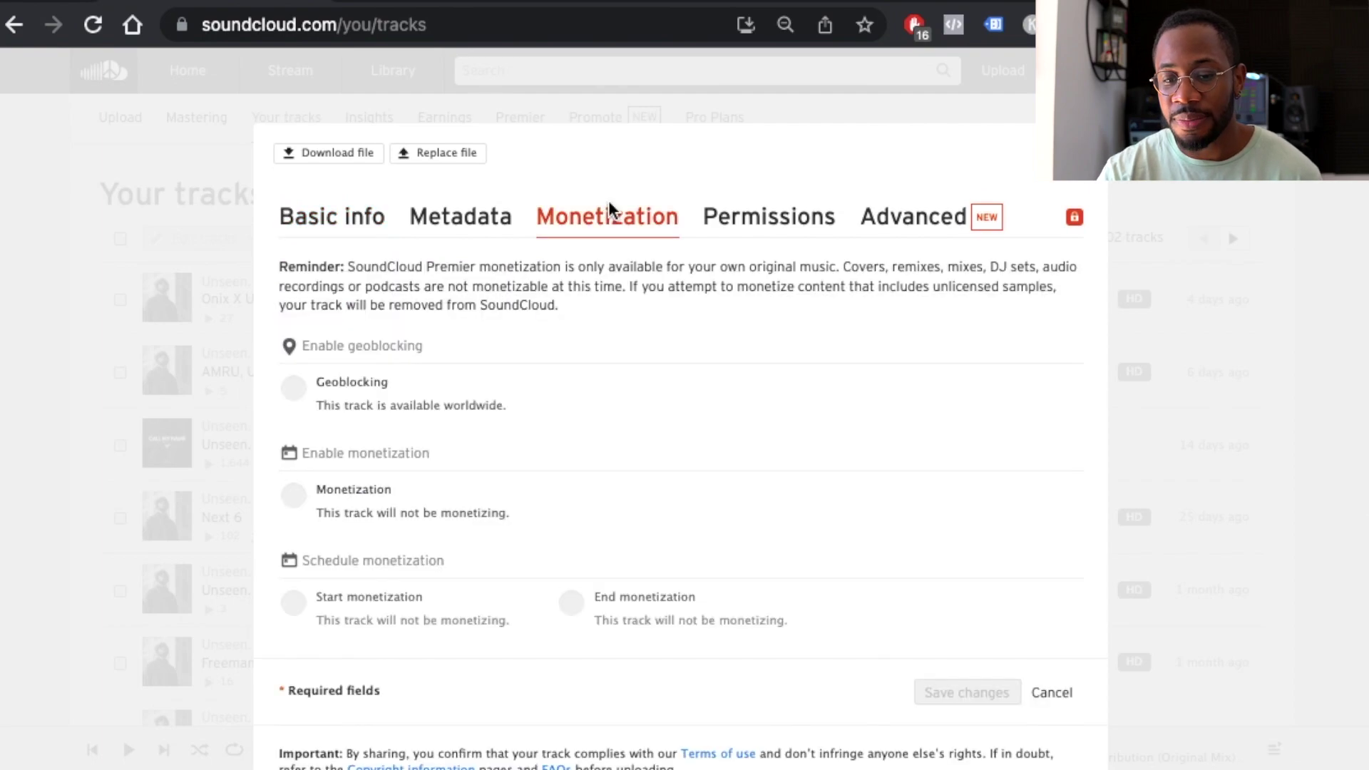
left_click(295, 496)
scroll(653, 540, "down", 5)
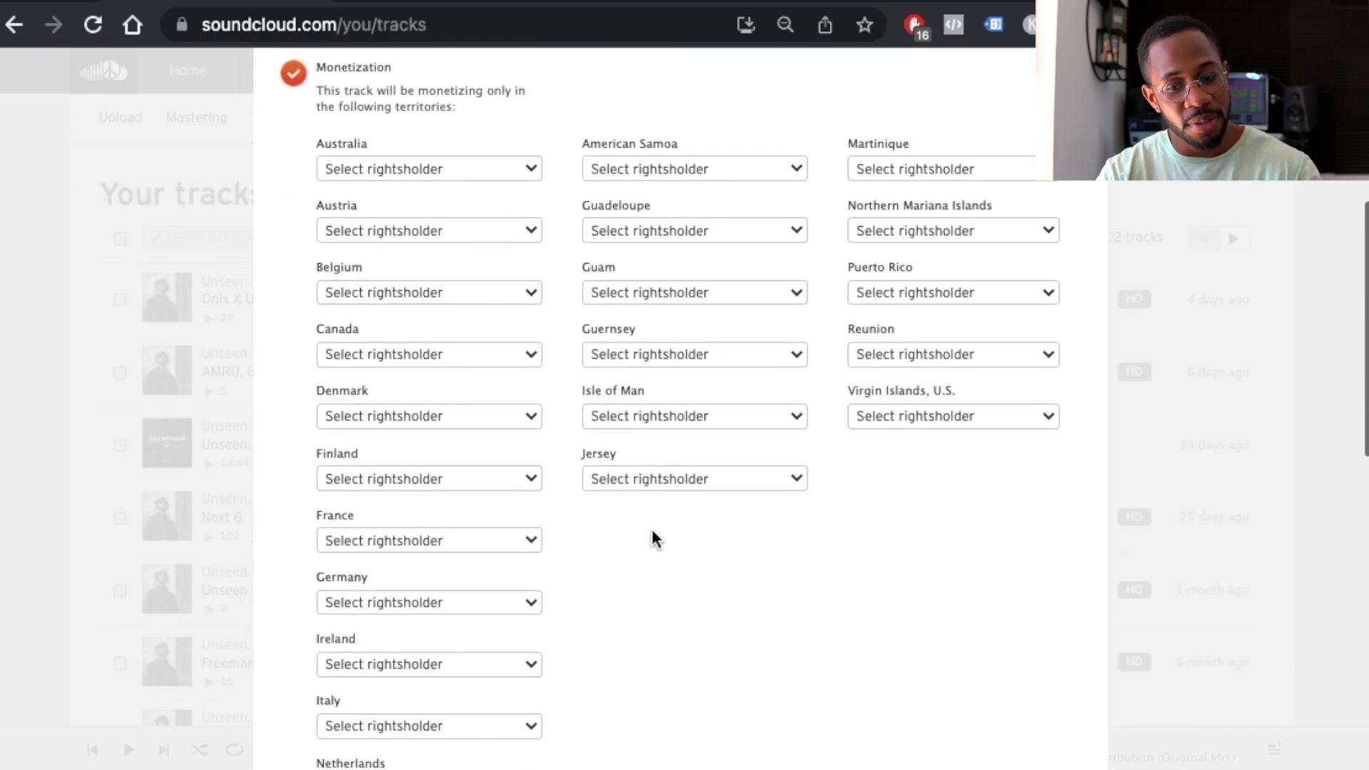
scroll(652, 541, "down", 2)
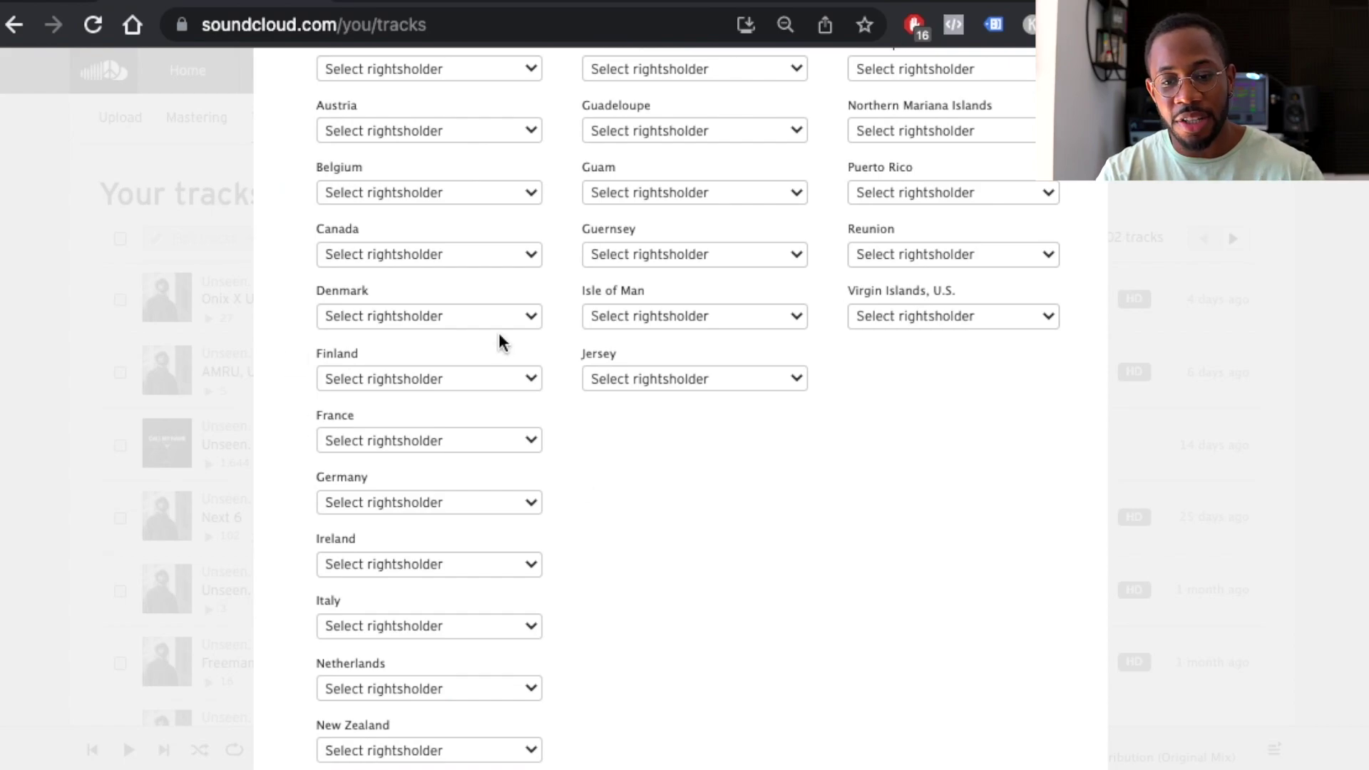
scroll(503, 342, "up", 5)
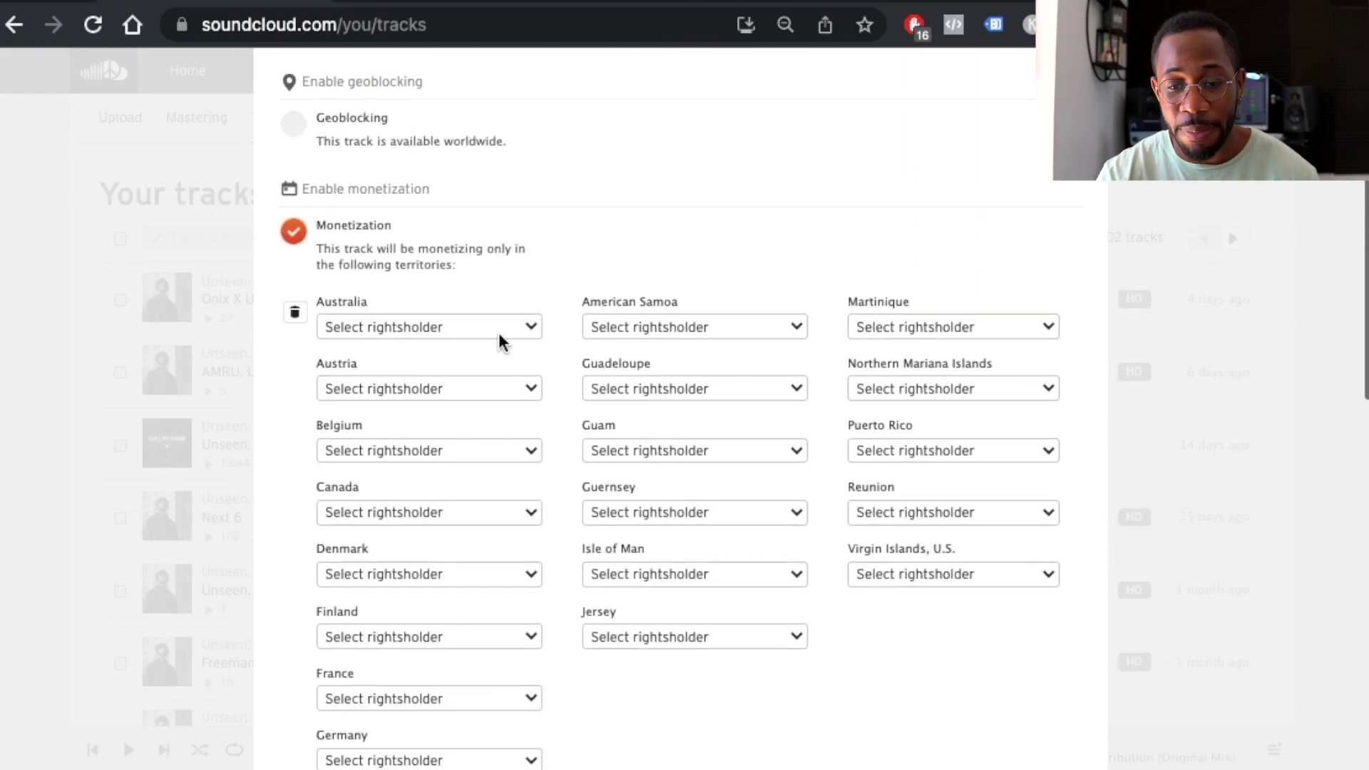
scroll(499, 342, "up", 3)
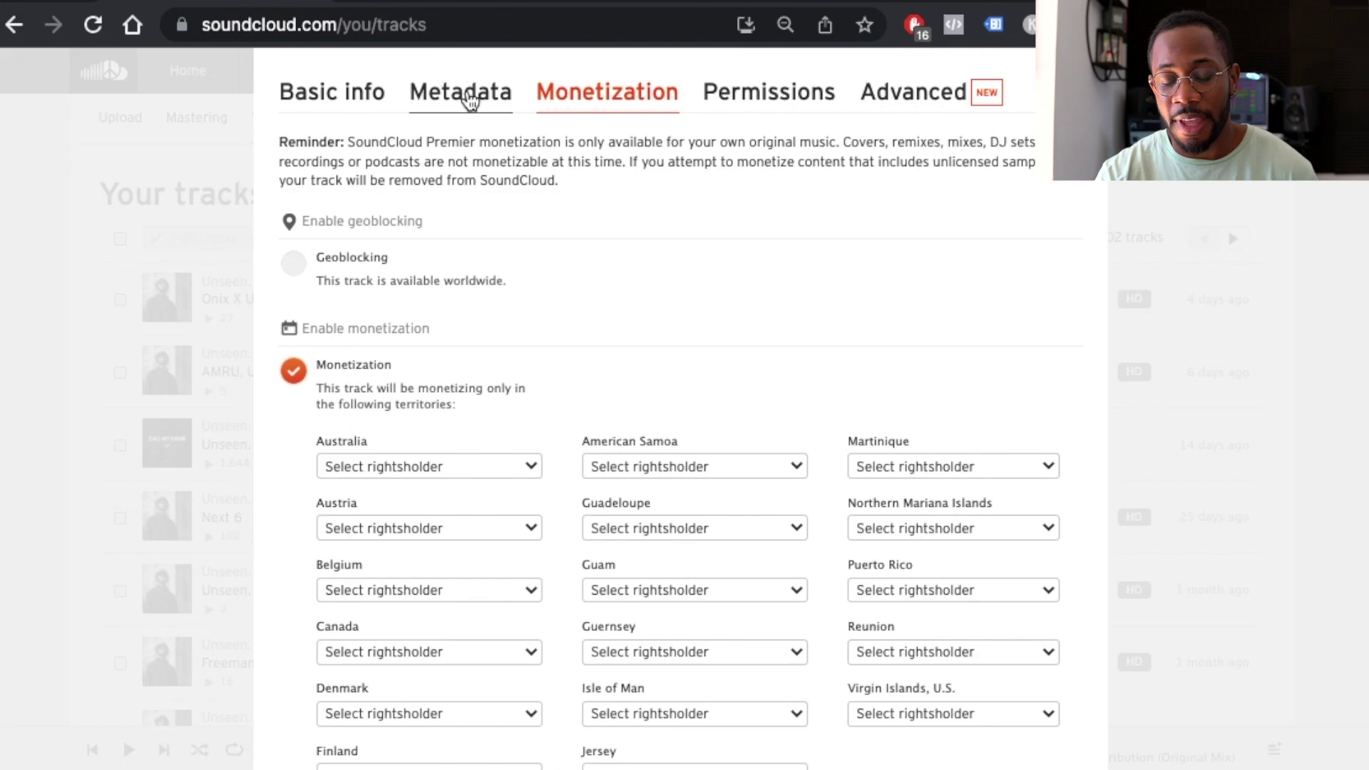
Review the metadata fields of Onix X Unseen. 1 and close the track editor without saving
left_click(469, 101)
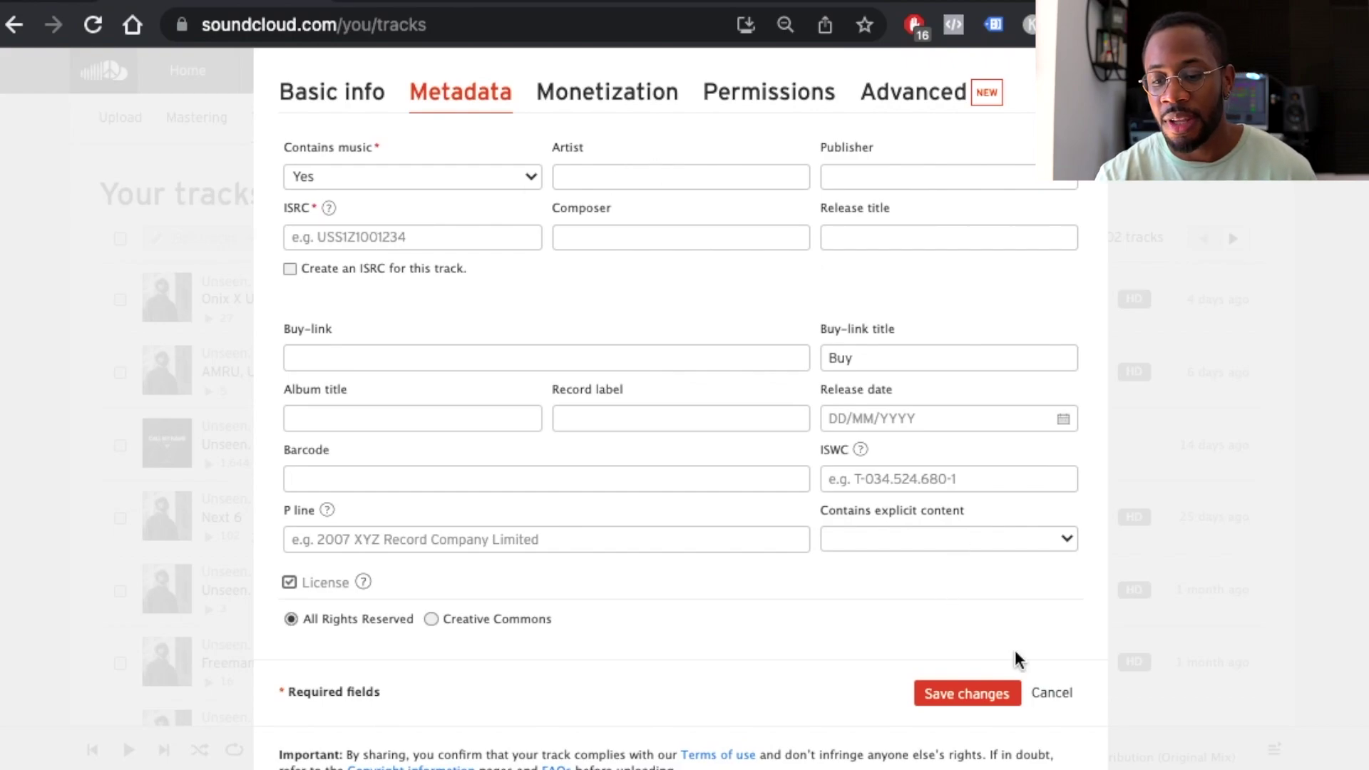
left_click(1060, 697)
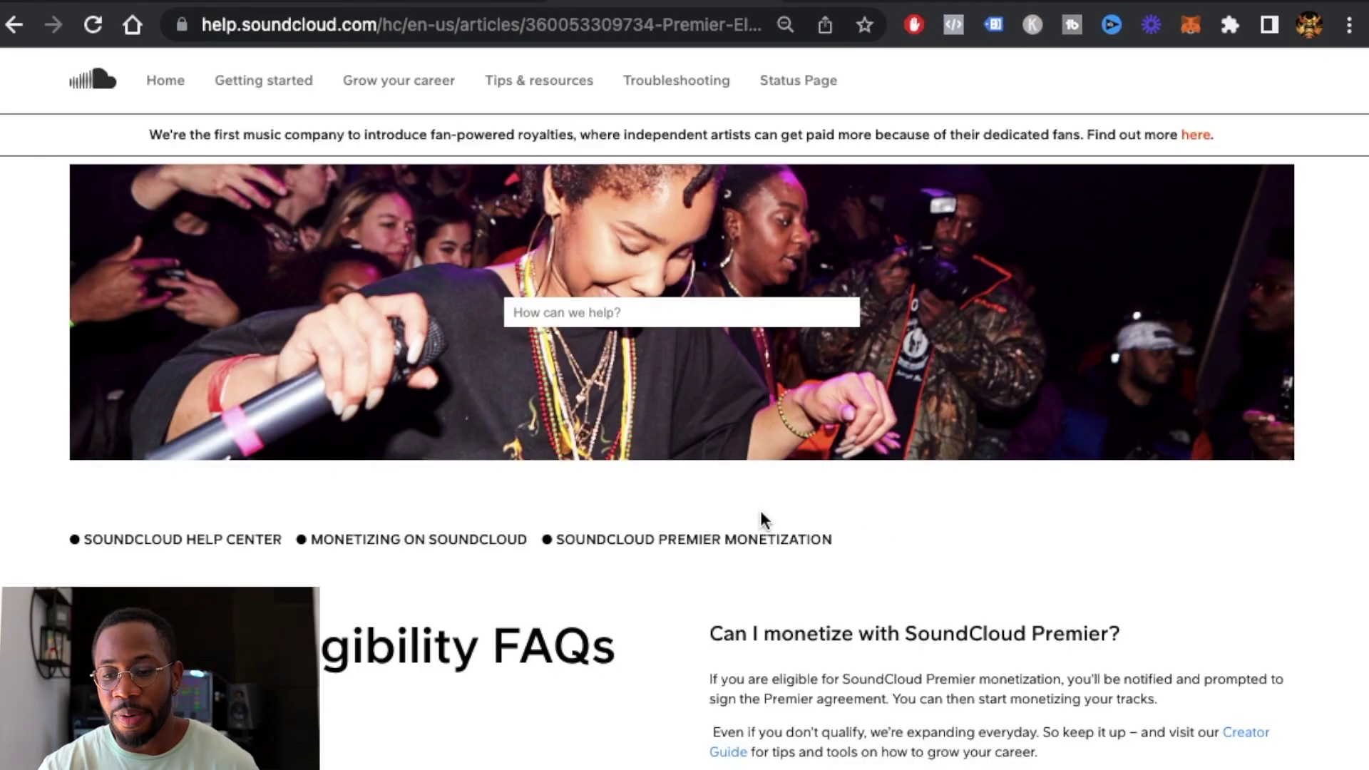
Read the Premier Eligibility FAQs, highlighting the requirements on human listeners and eligible countries, down to the Pro Unlimited subscription question
scroll(760, 511, "down", 7)
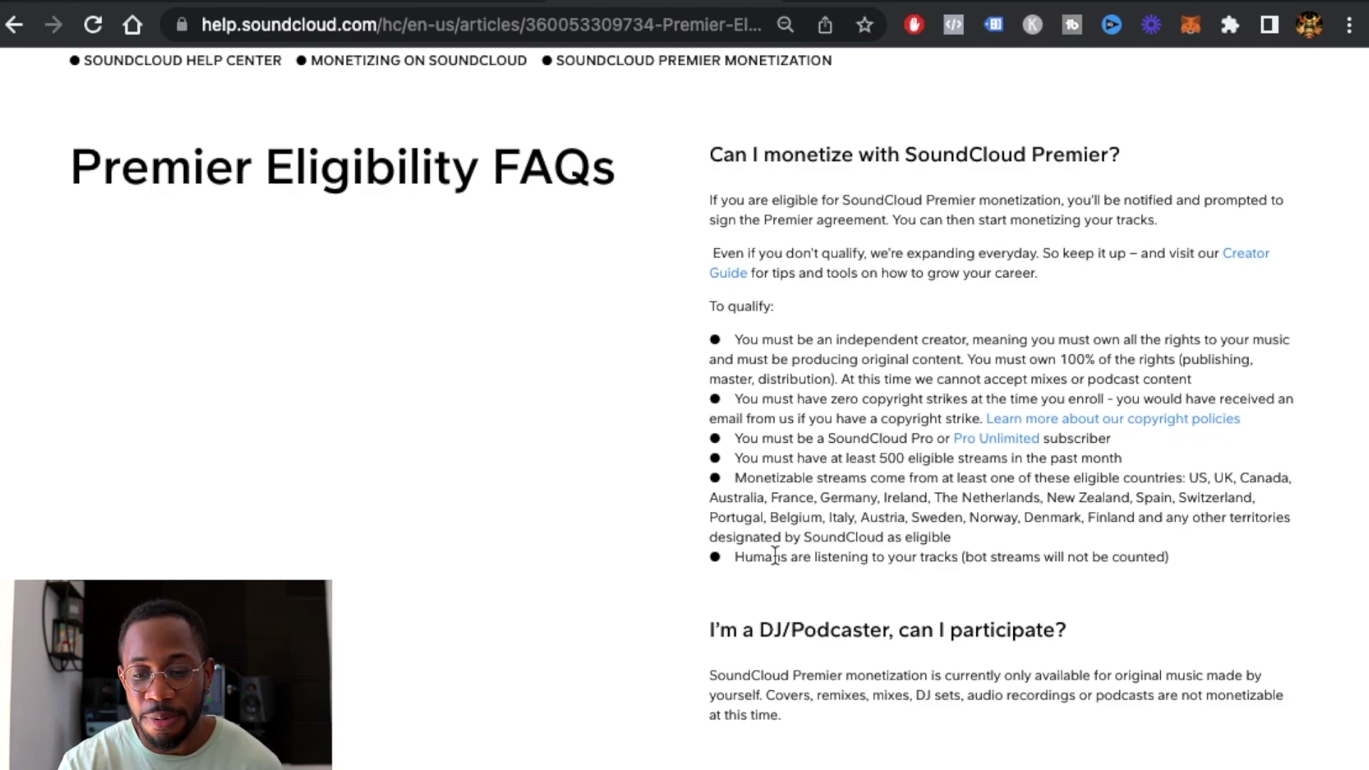
left_click_drag(775, 556, 860, 557)
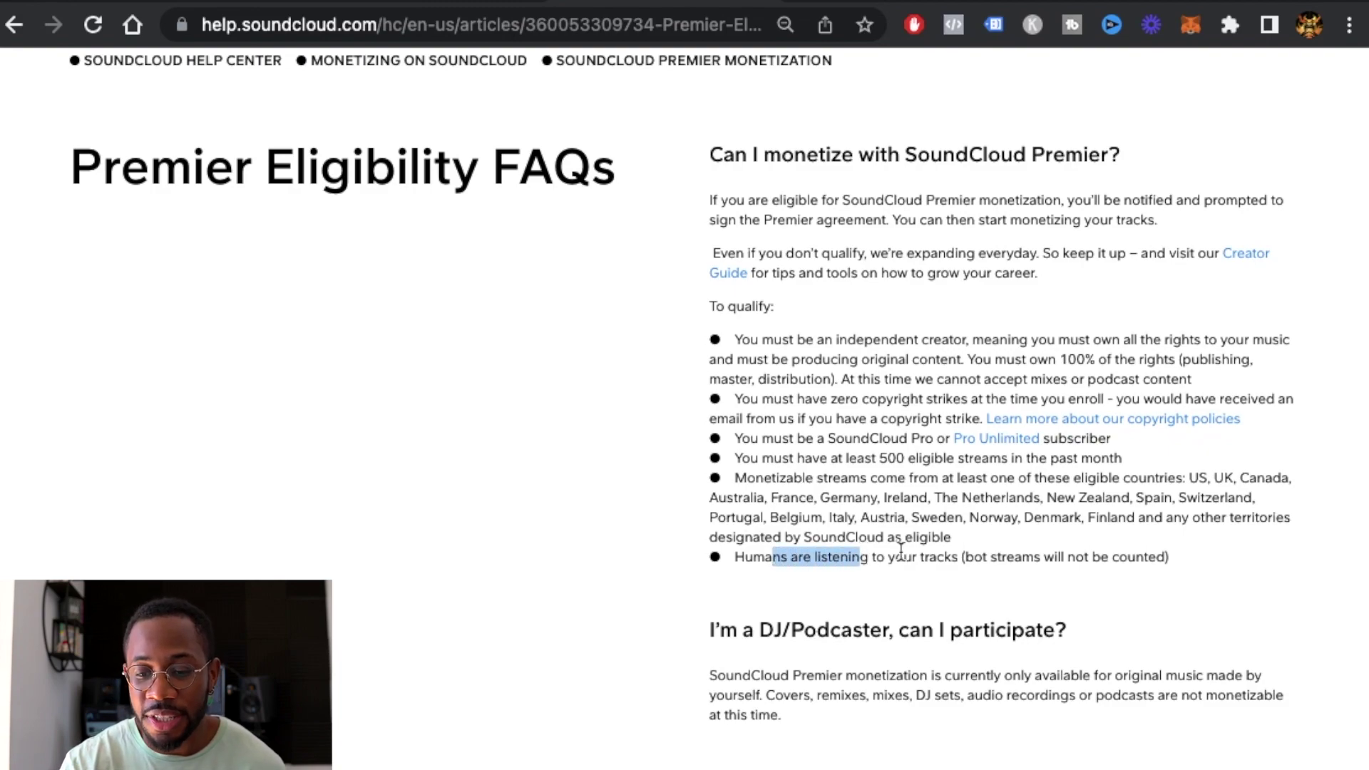
left_click_drag(1170, 556, 1050, 557)
left_click(1063, 557)
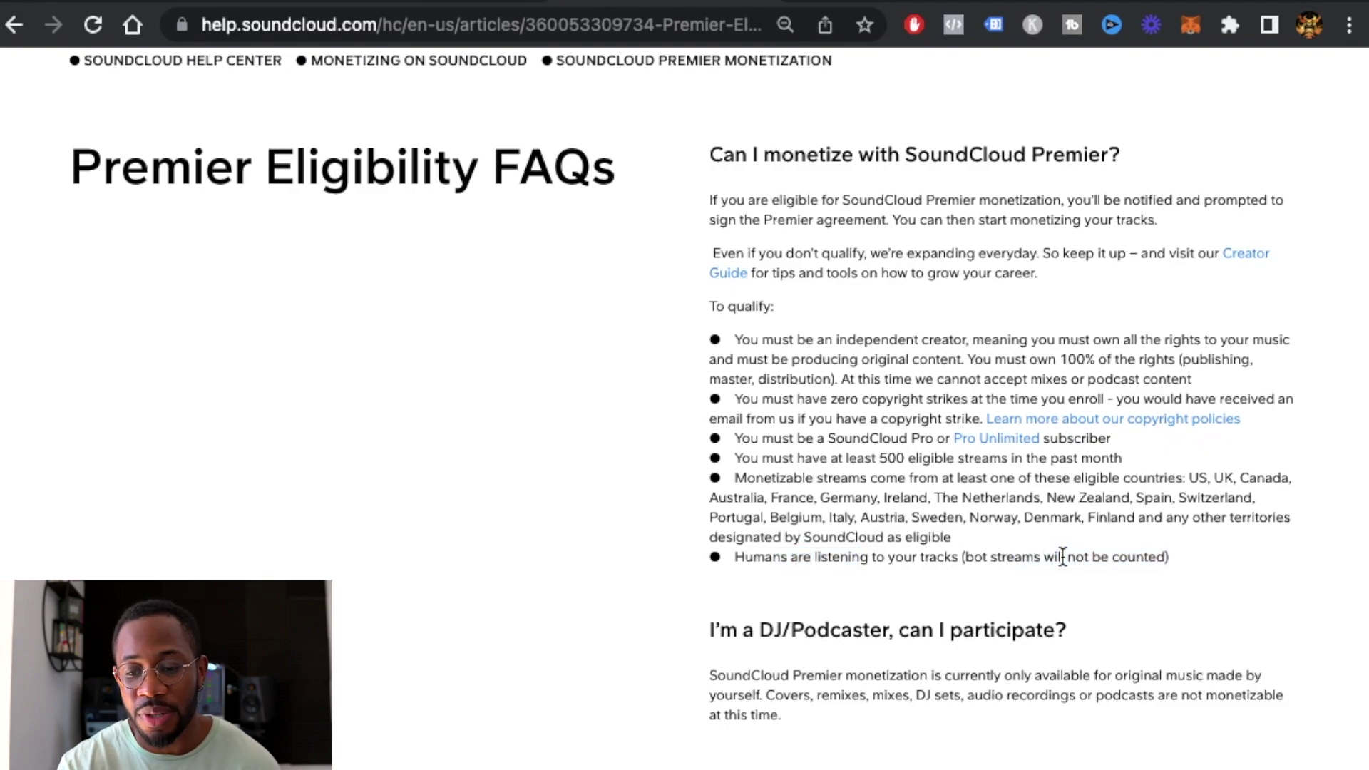
left_click_drag(746, 477, 1135, 519)
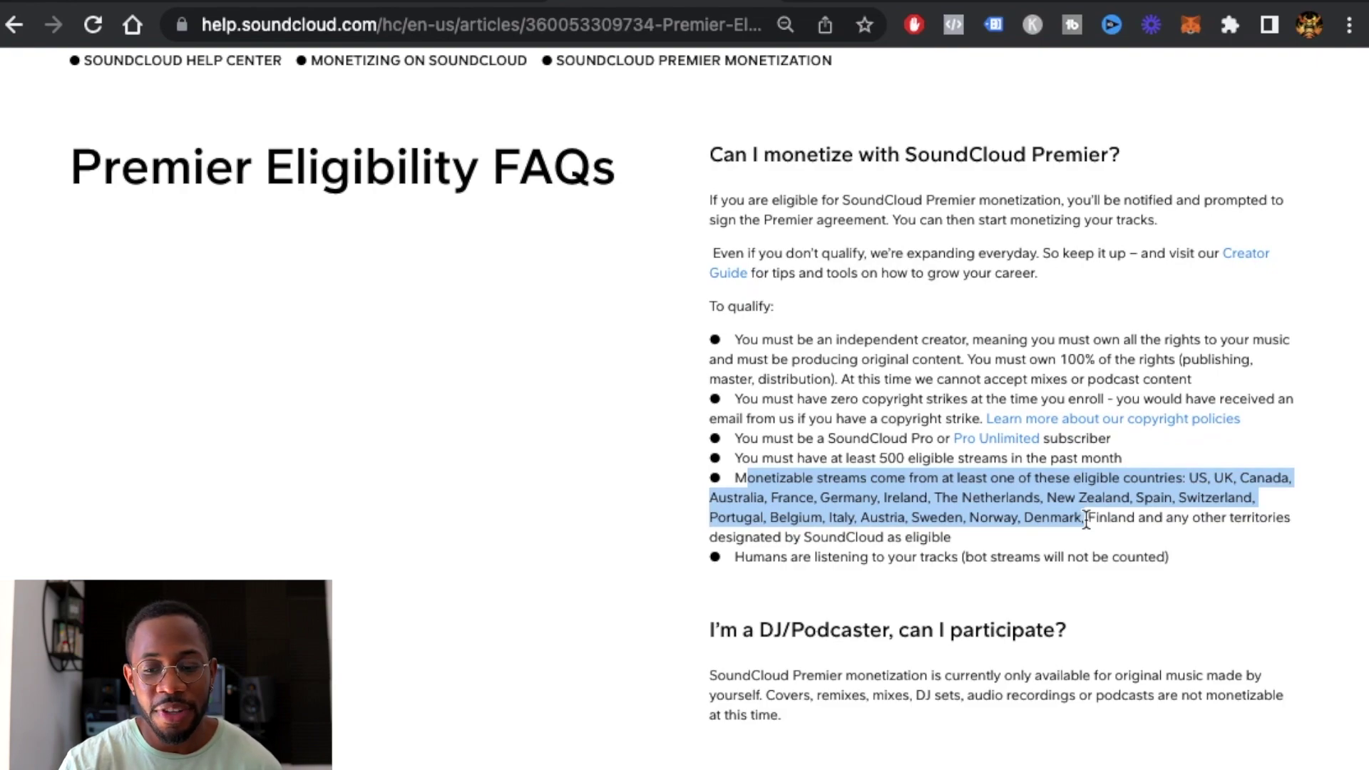
scroll(1085, 517, "down", 5)
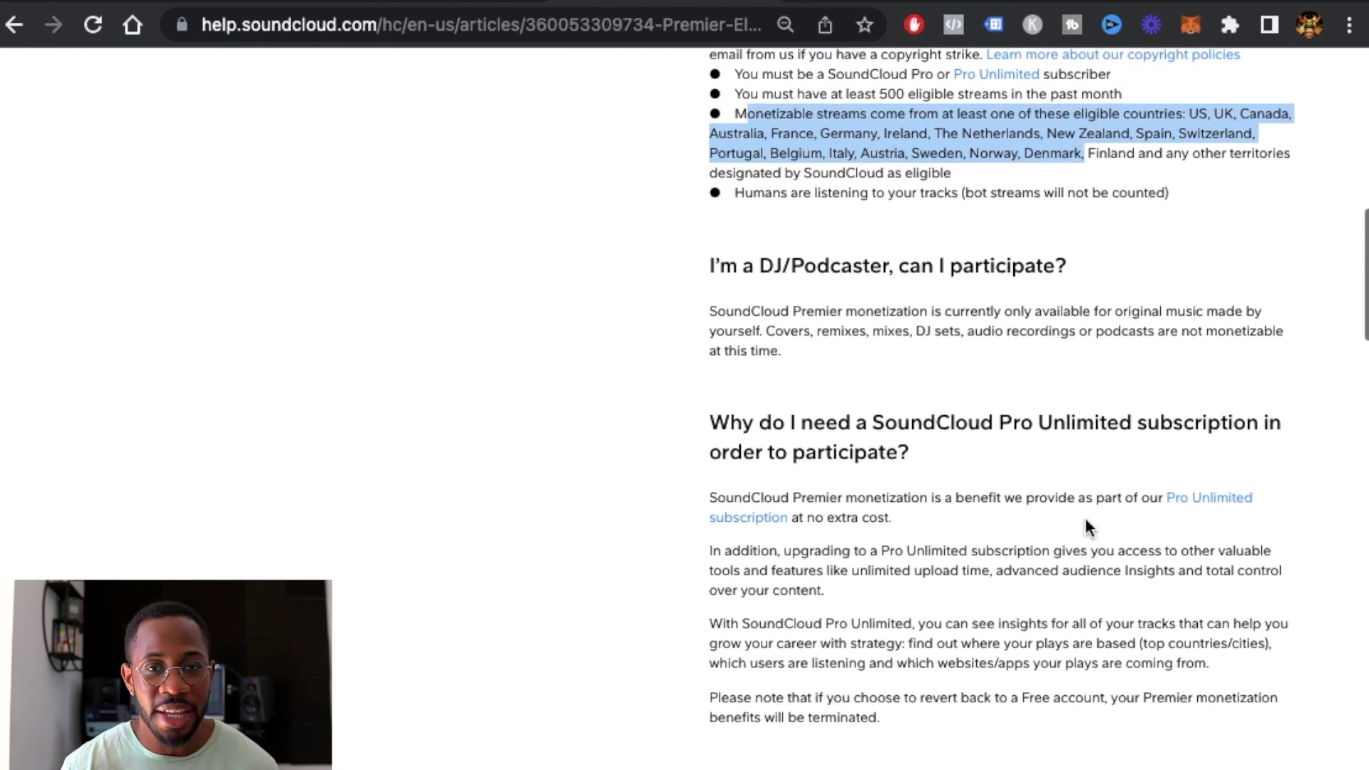
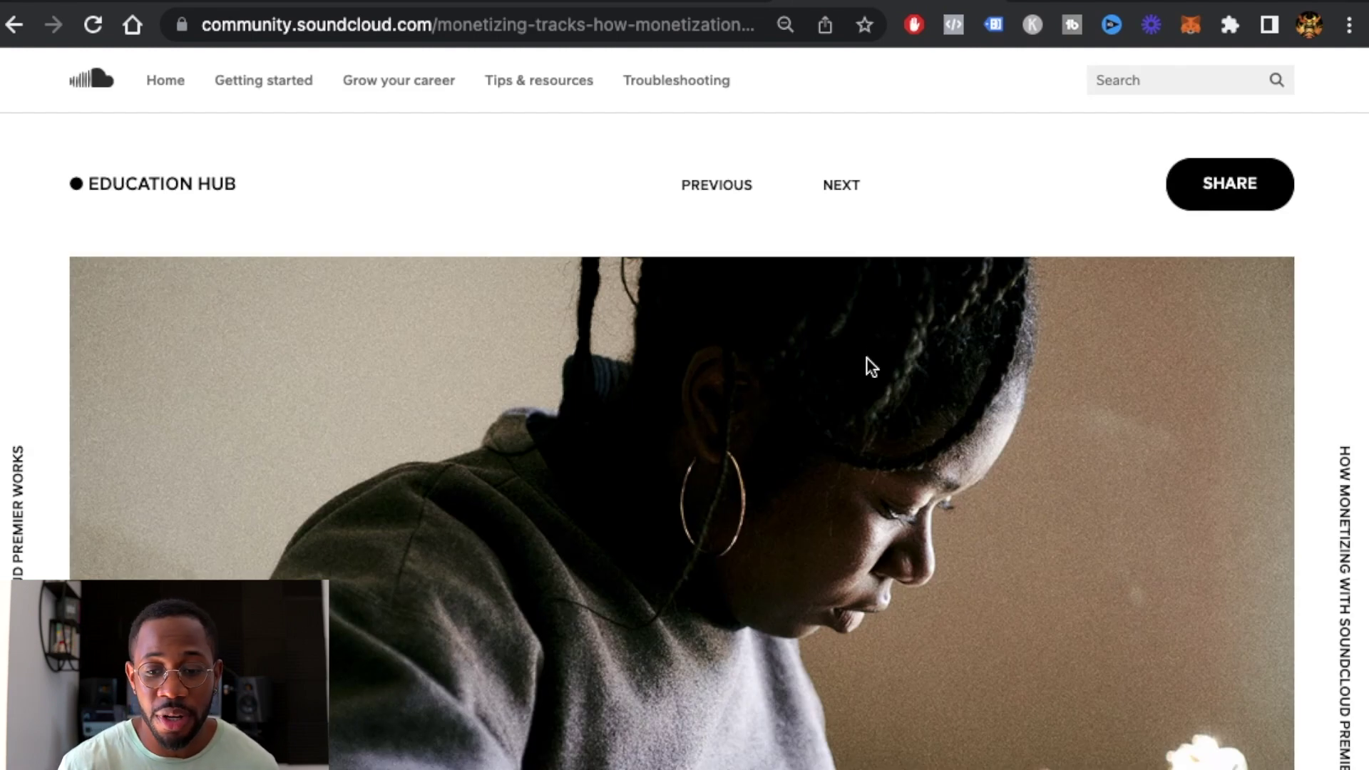
Read the Education Hub article on how monetizing with SoundCloud Premier works
scroll(866, 358, "down", 10)
scroll(866, 357, "down", 3)
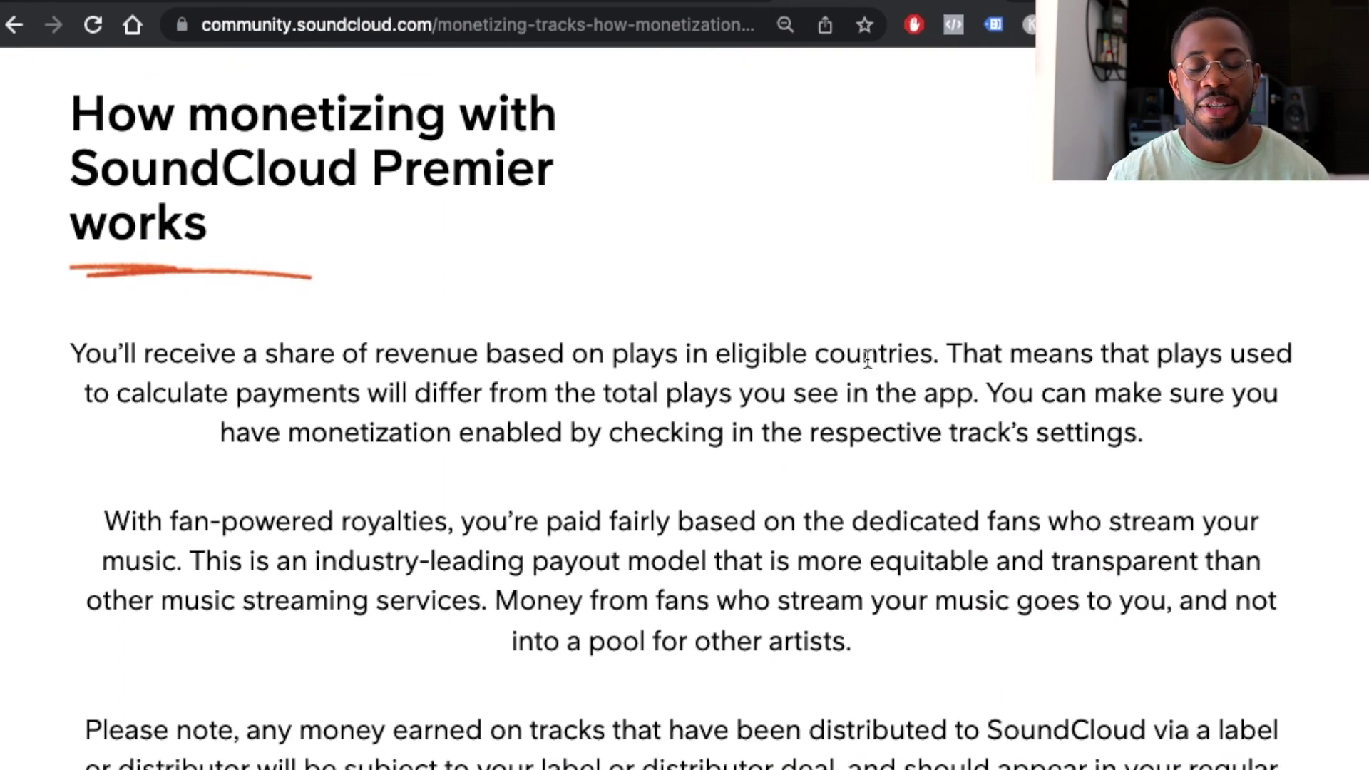
scroll(866, 358, "down", 2)
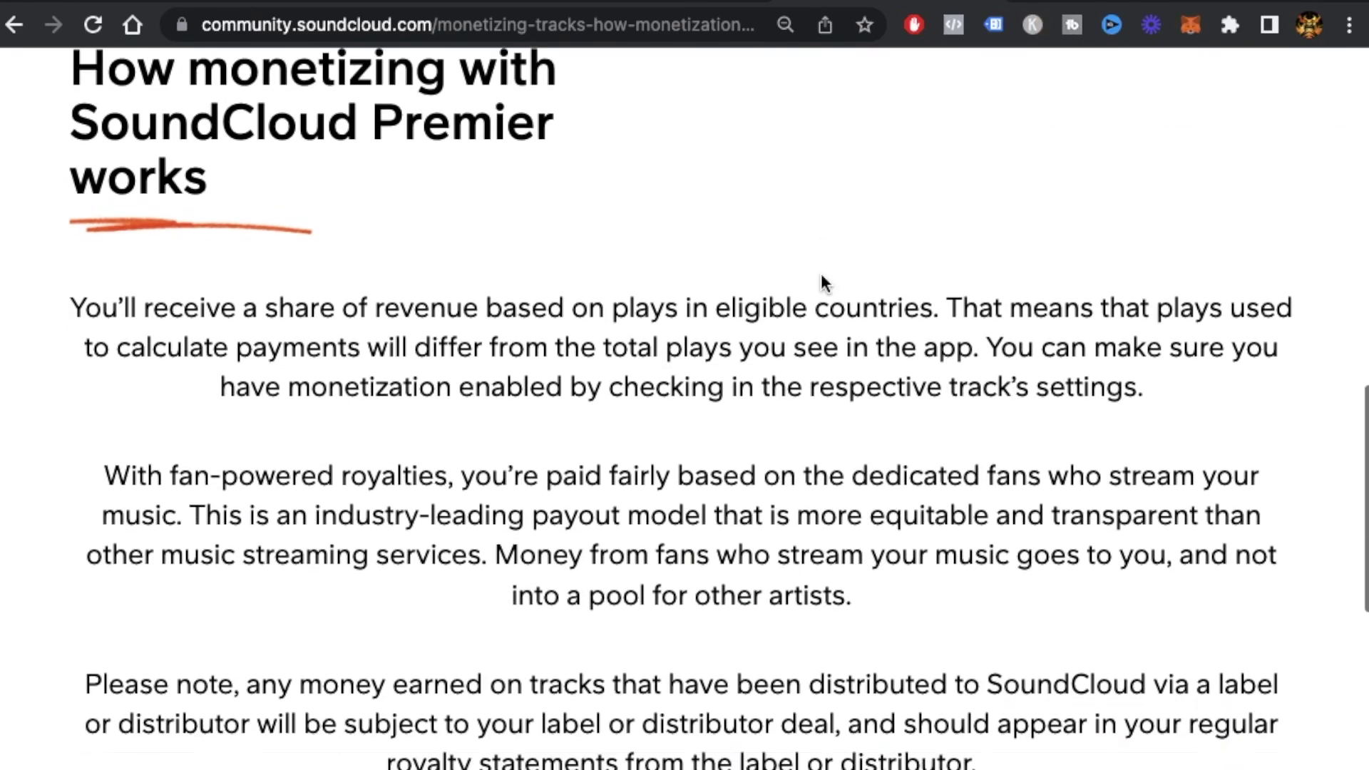
scroll(820, 272, "down", 3)
scroll(820, 273, "up", 9)
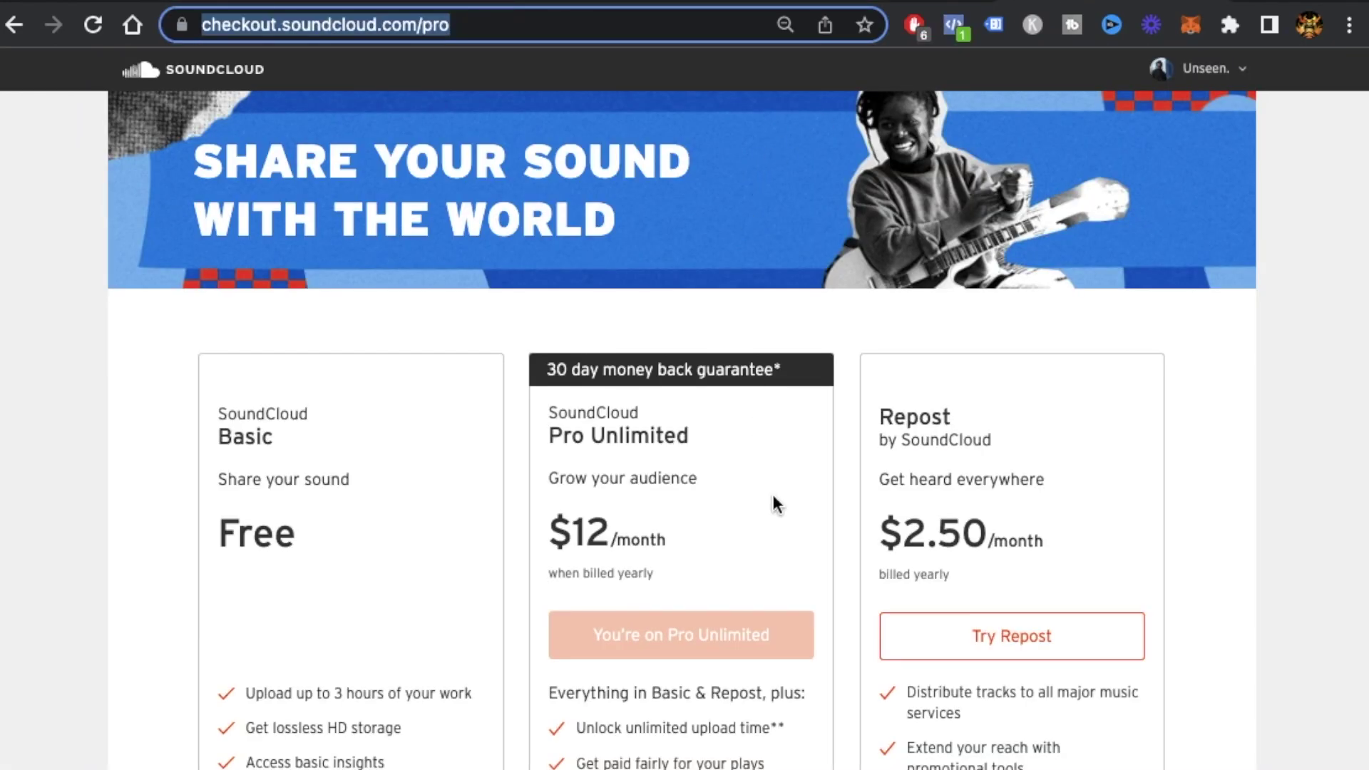
Compare the prices and features of the SoundCloud Basic, Pro Unlimited and Repost plans, including the feature table down to the monetization section
scroll(773, 495, "down", 2)
scroll(773, 497, "down", 1)
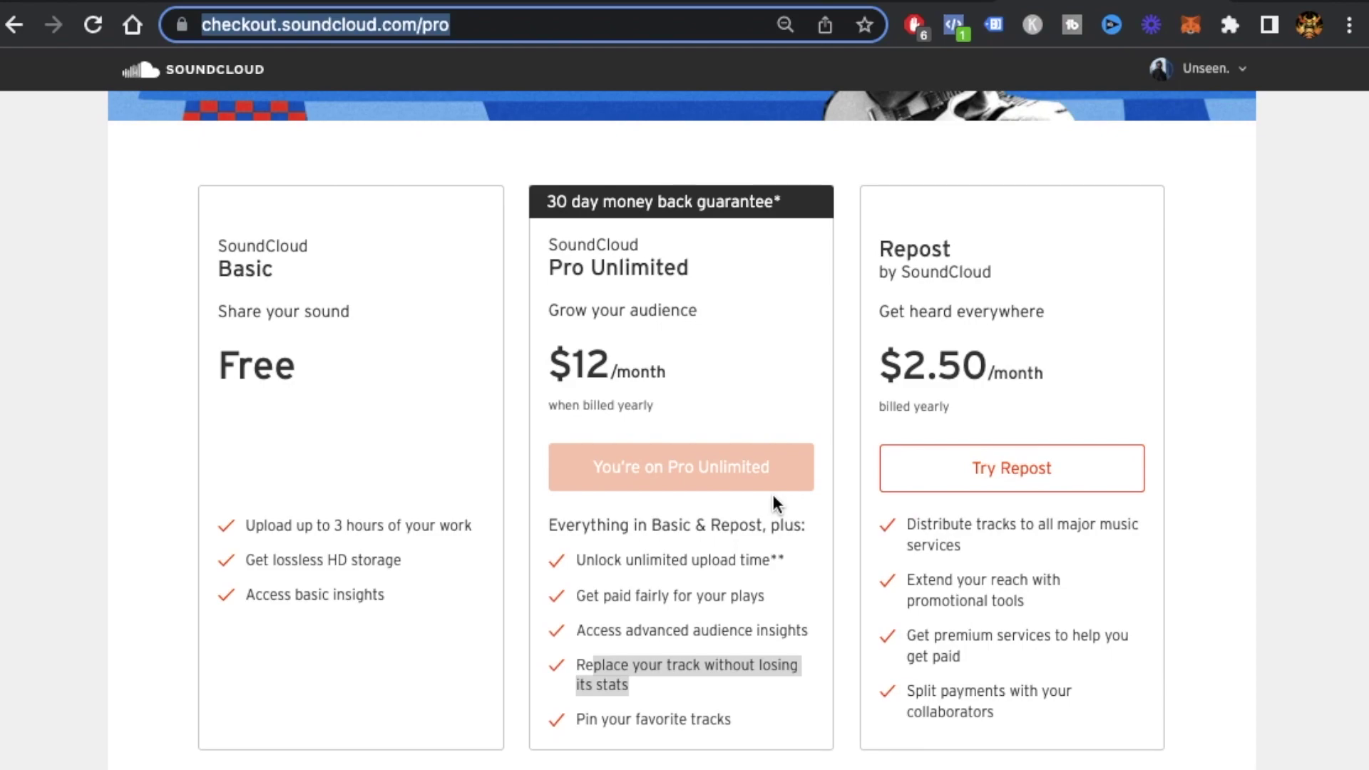
scroll(772, 495, "down", 2)
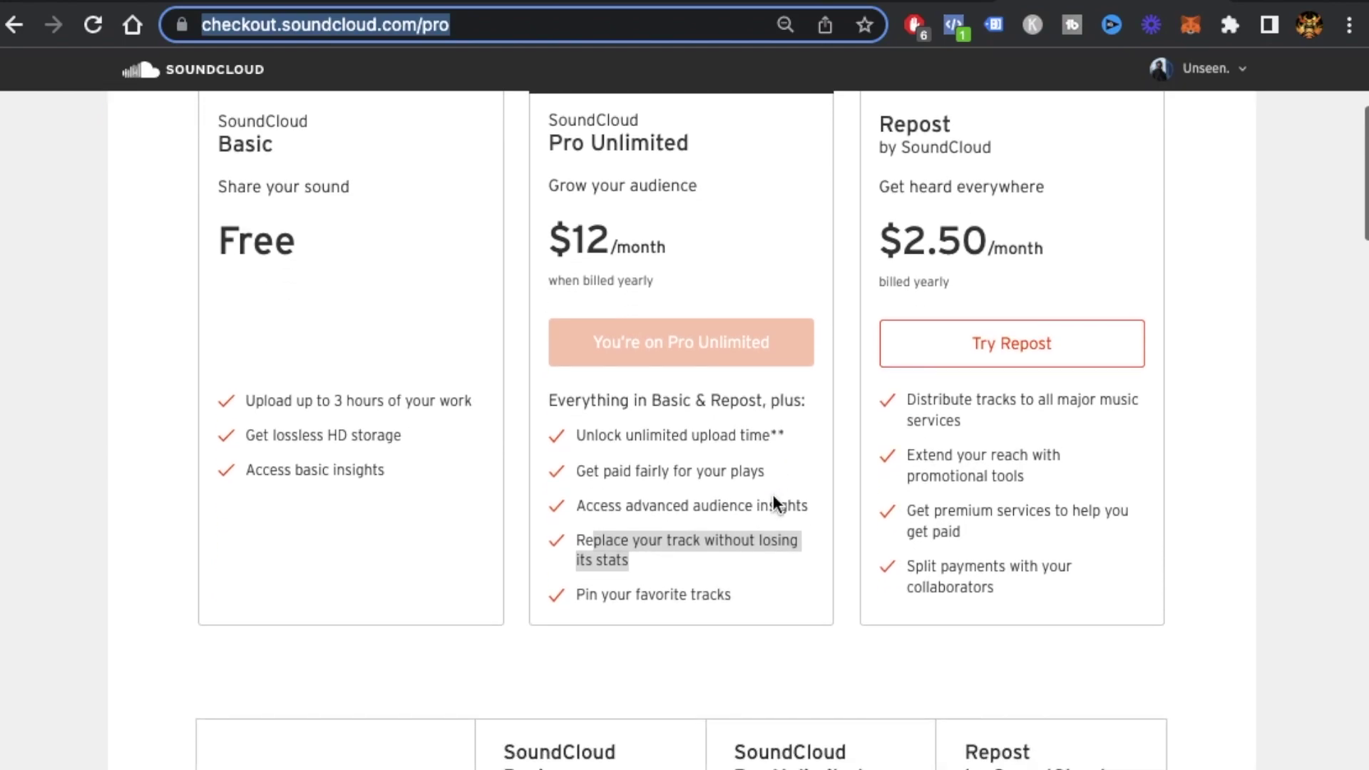
scroll(773, 494, "down", 4)
scroll(772, 495, "down", 10)
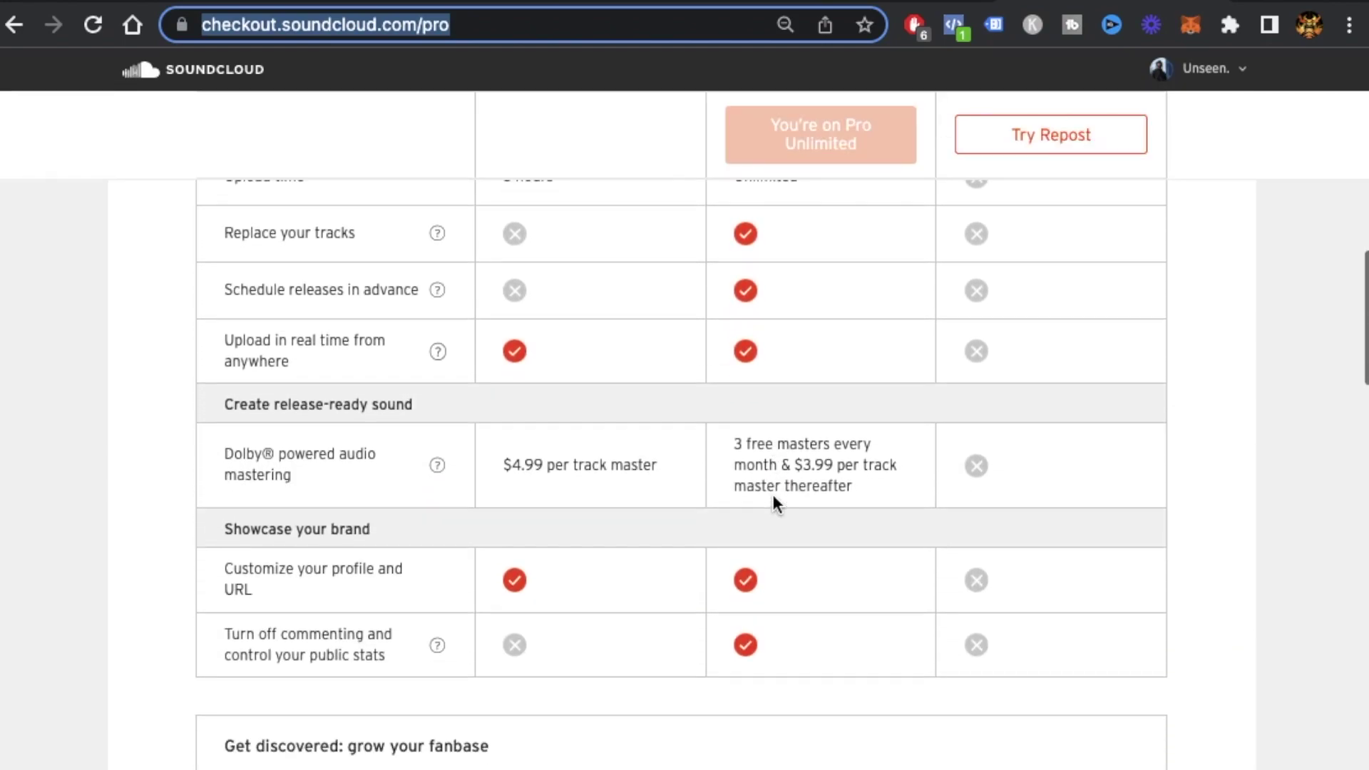
scroll(773, 494, "down", 10)
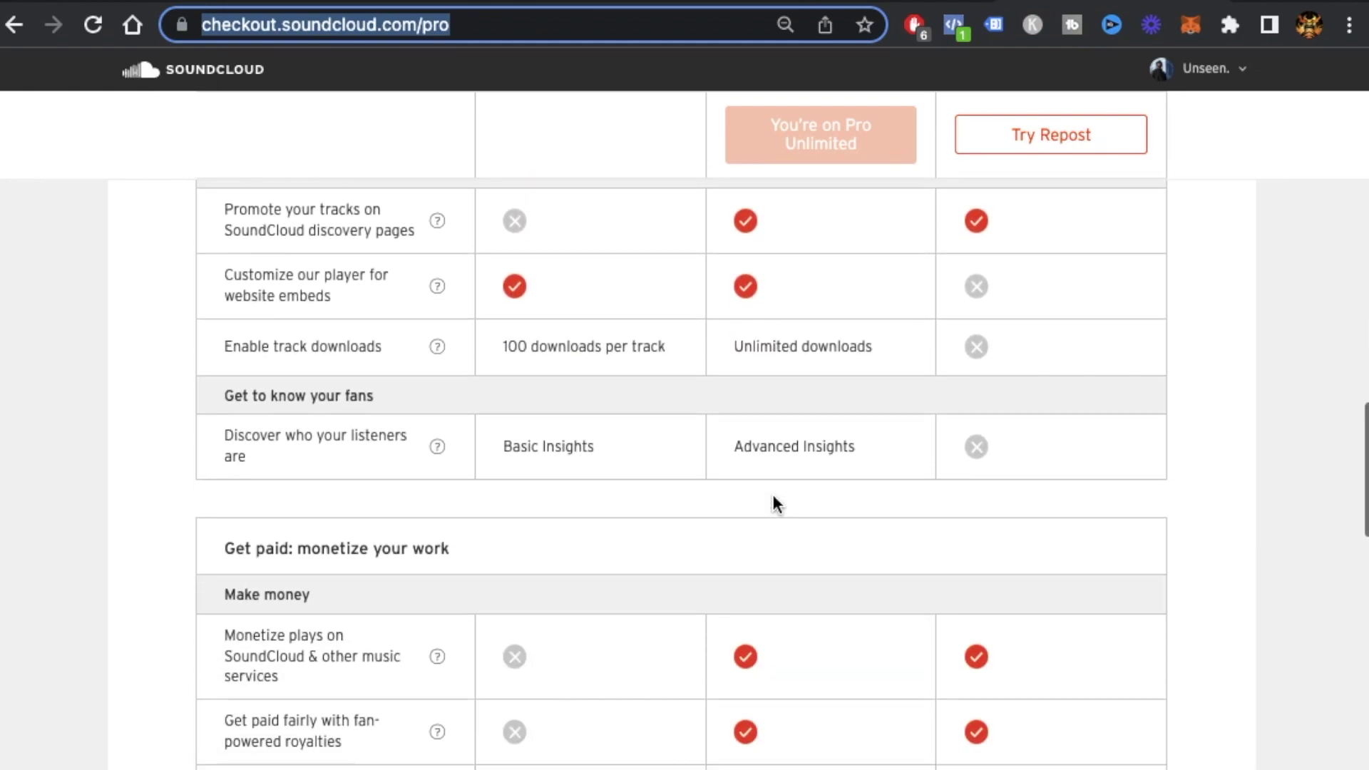
scroll(772, 494, "up", 20)
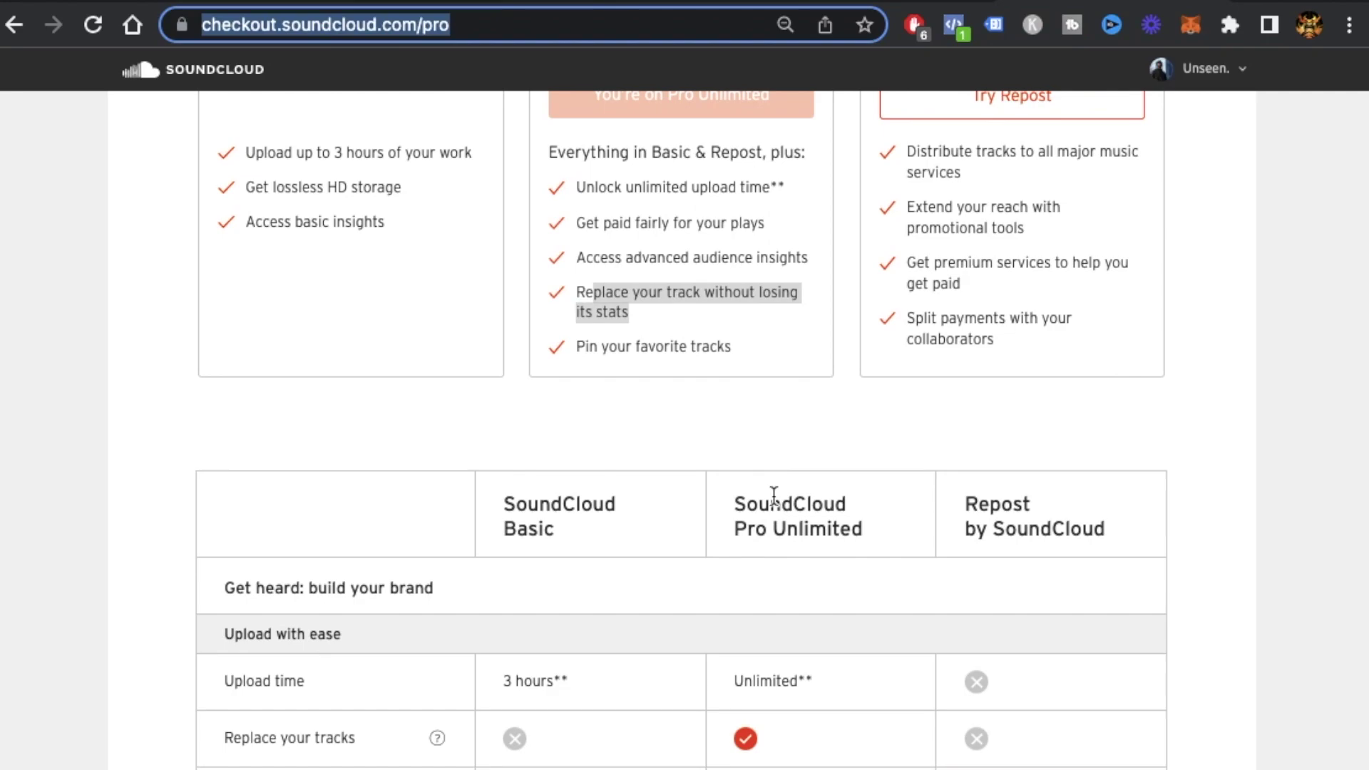
scroll(773, 494, "up", 8)
scroll(774, 495, "down", 1)
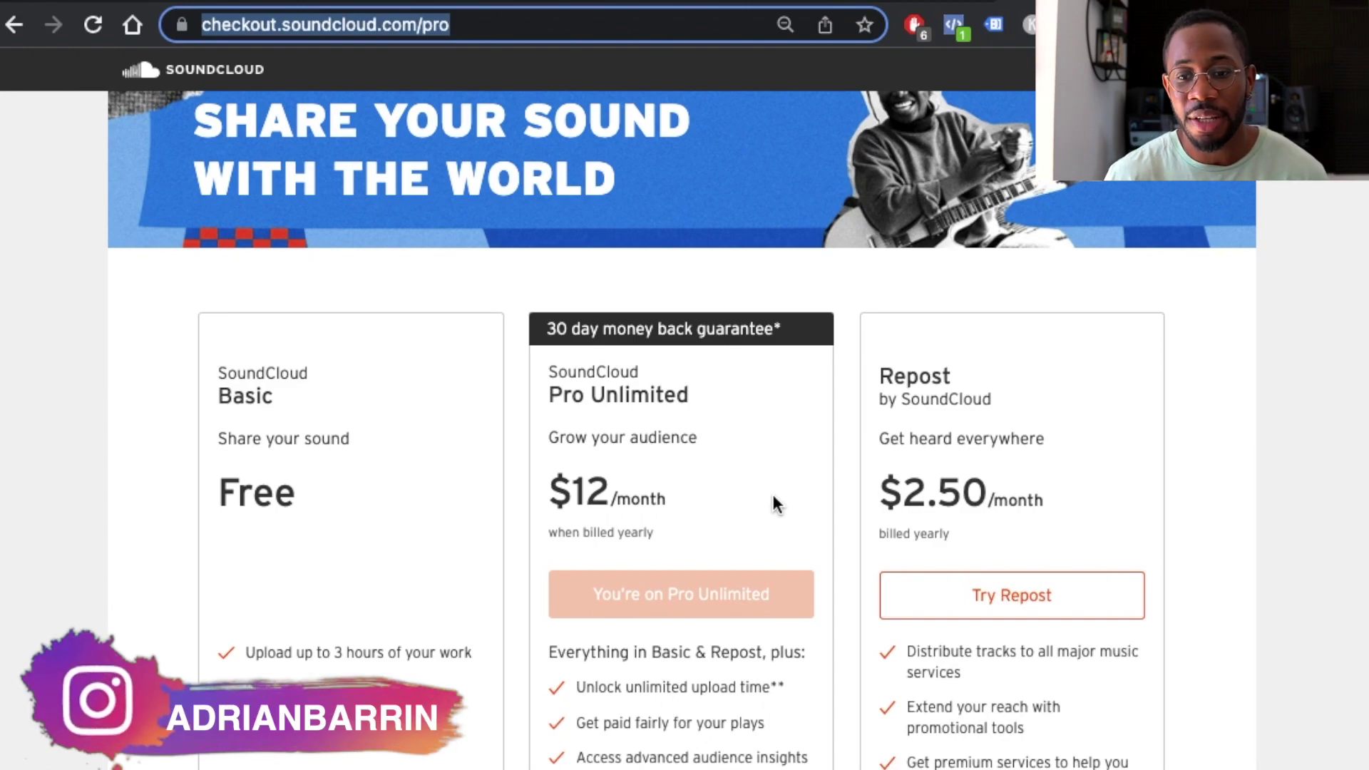
scroll(773, 496, "down", 1)
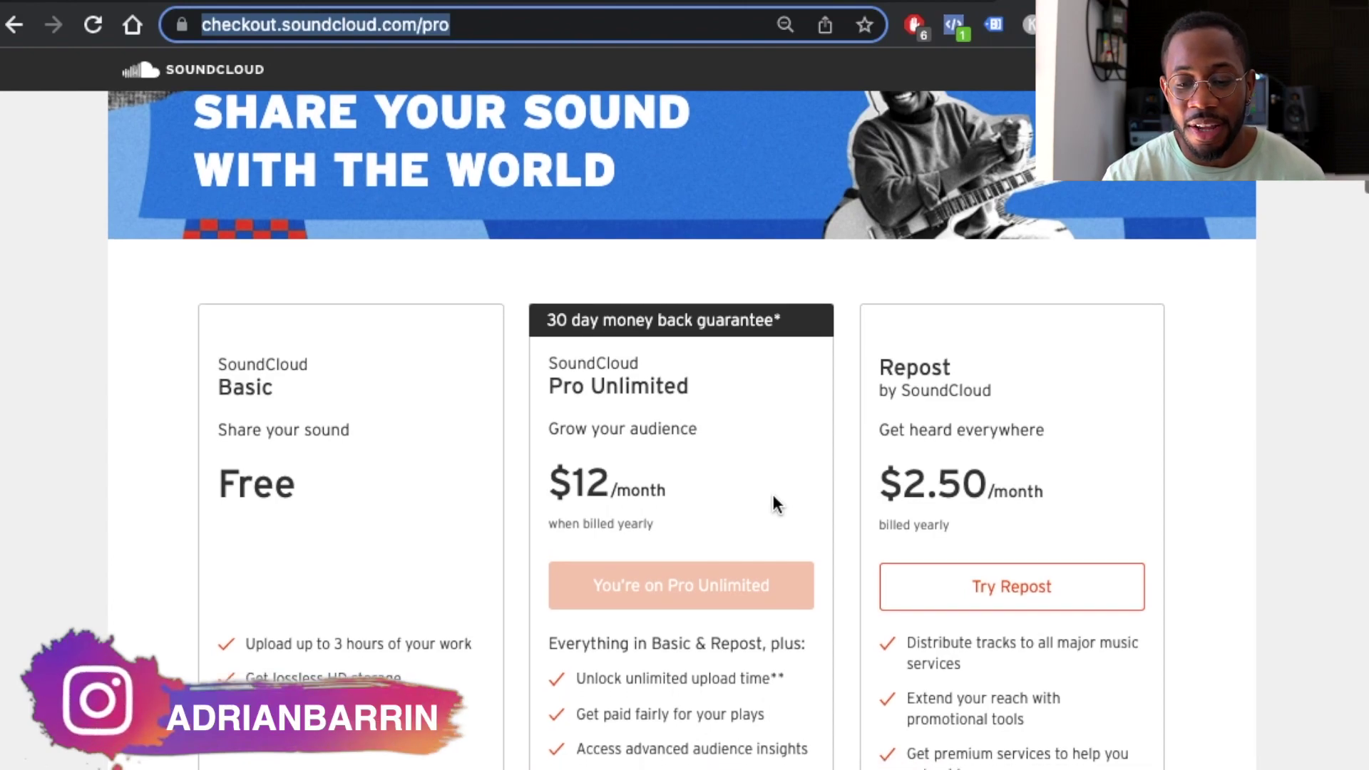
scroll(773, 494, "down", 5)
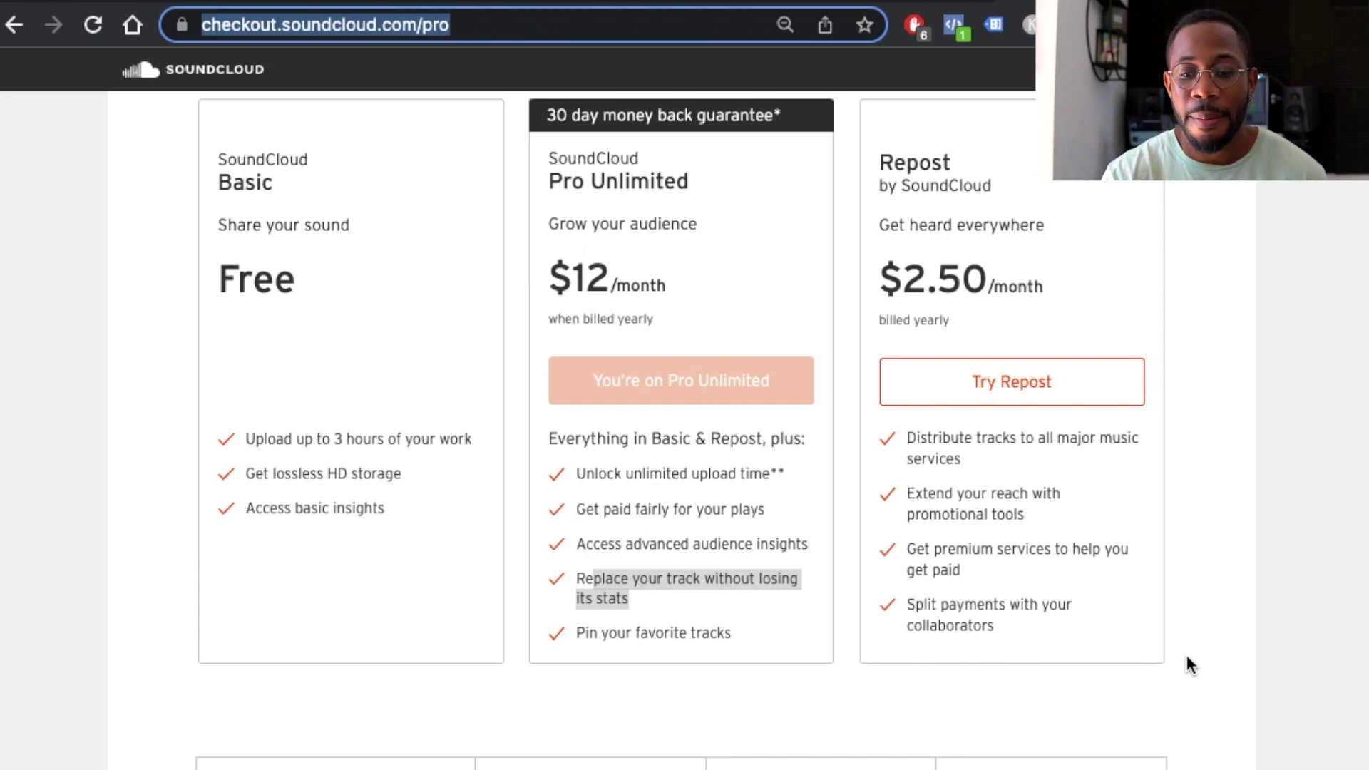
scroll(932, 220, "up", 1)
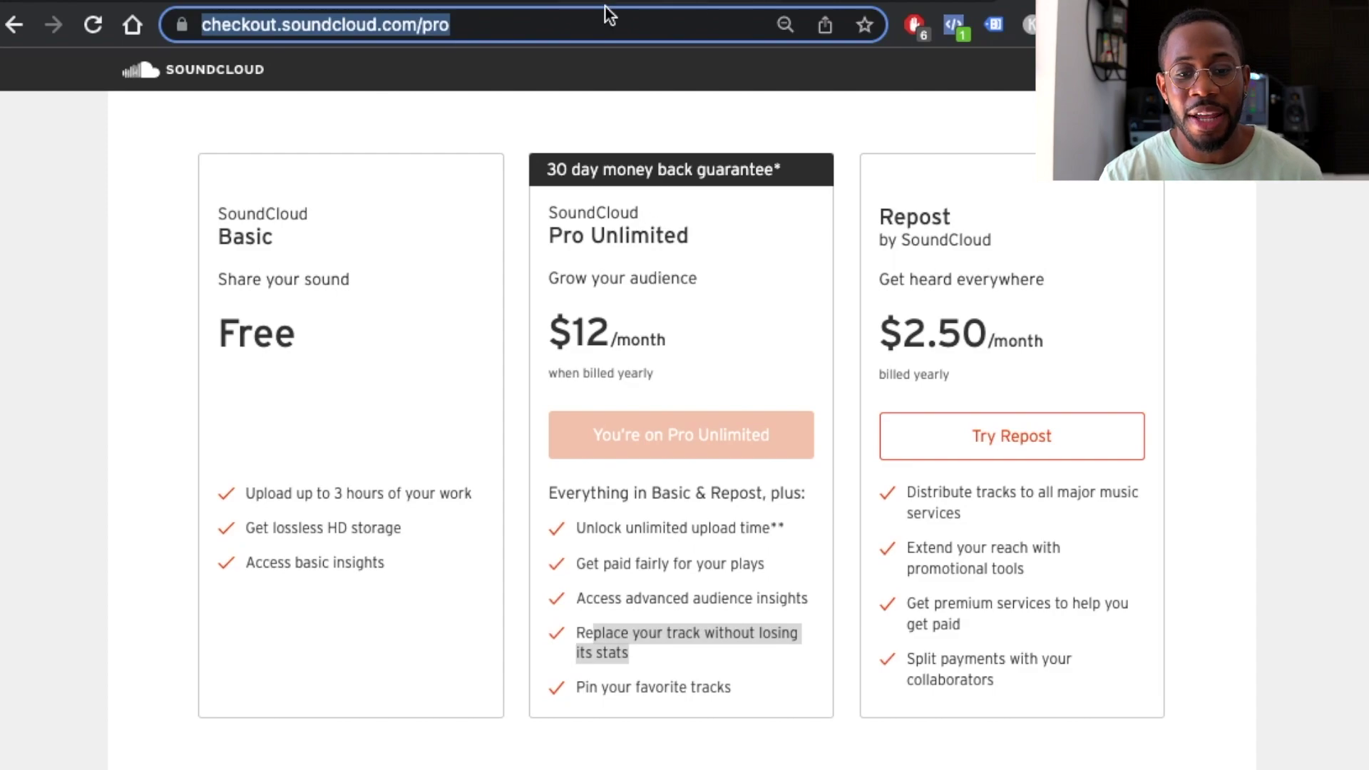
Return to your tracks list and open the monetization settings of Onix X Unseen. 1
left_click(221, 2)
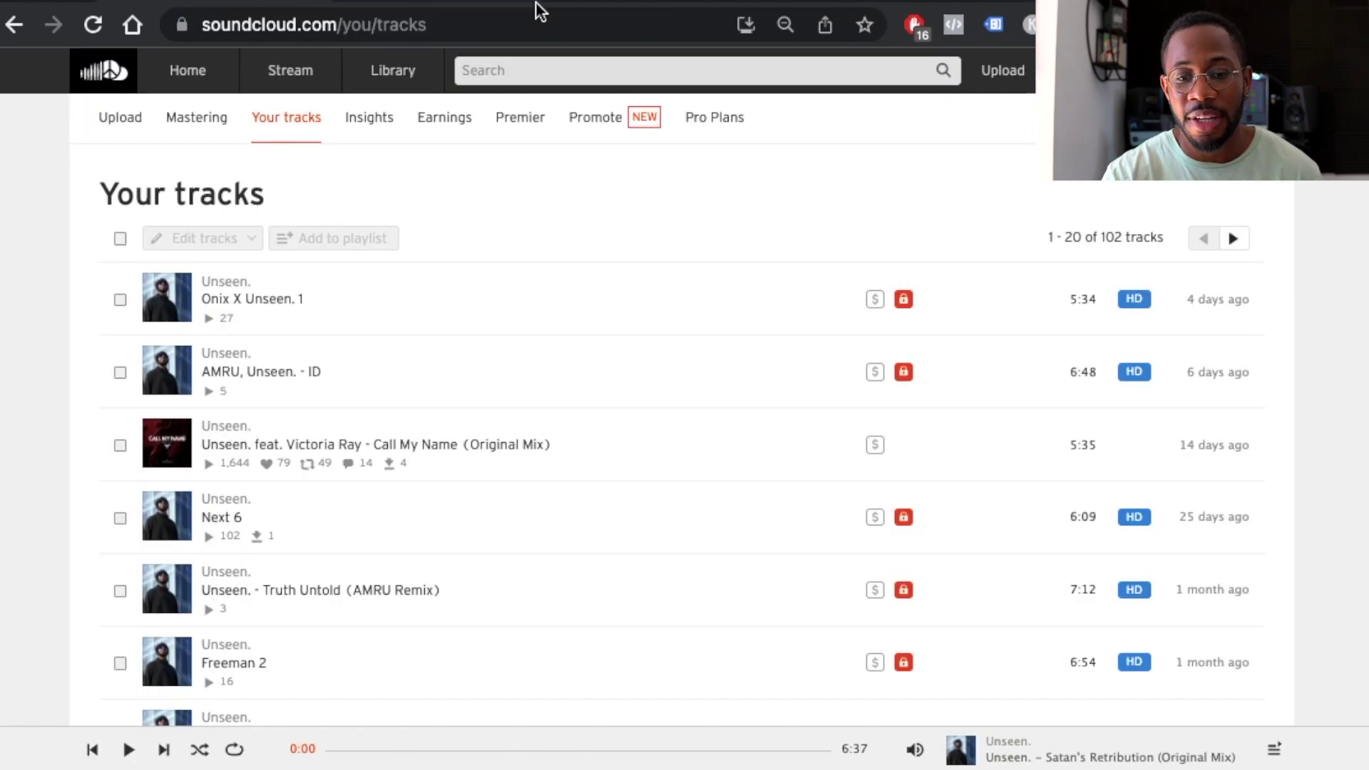
left_click(513, 1)
left_click(221, 1)
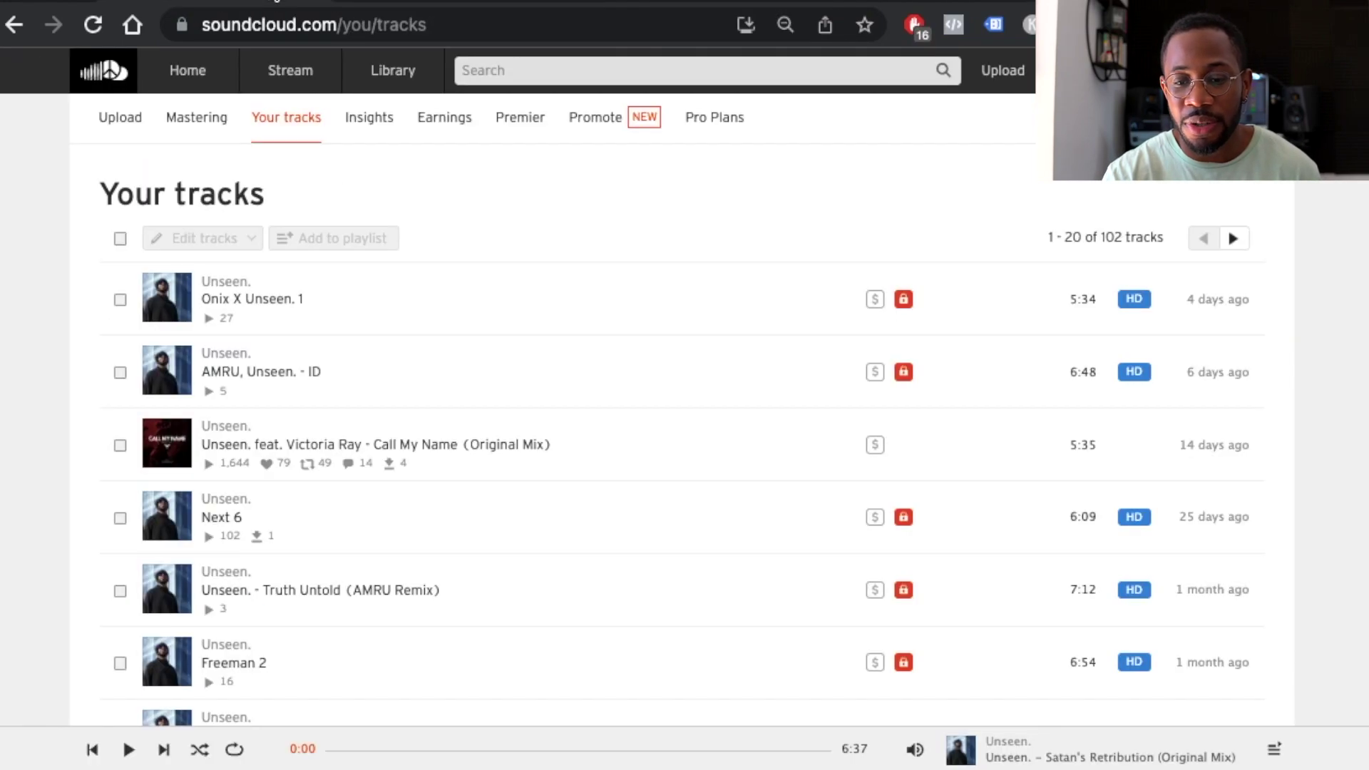
left_click(781, 301)
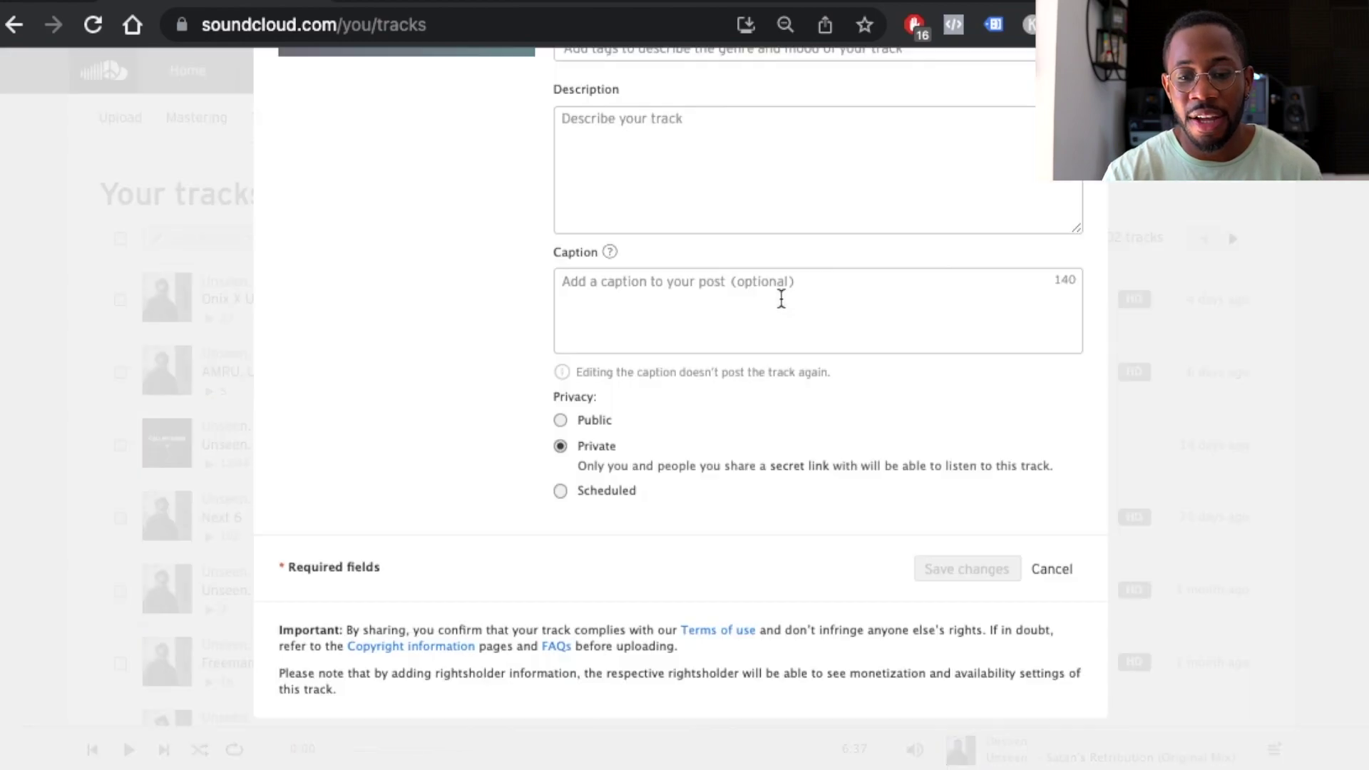
left_click(596, 218)
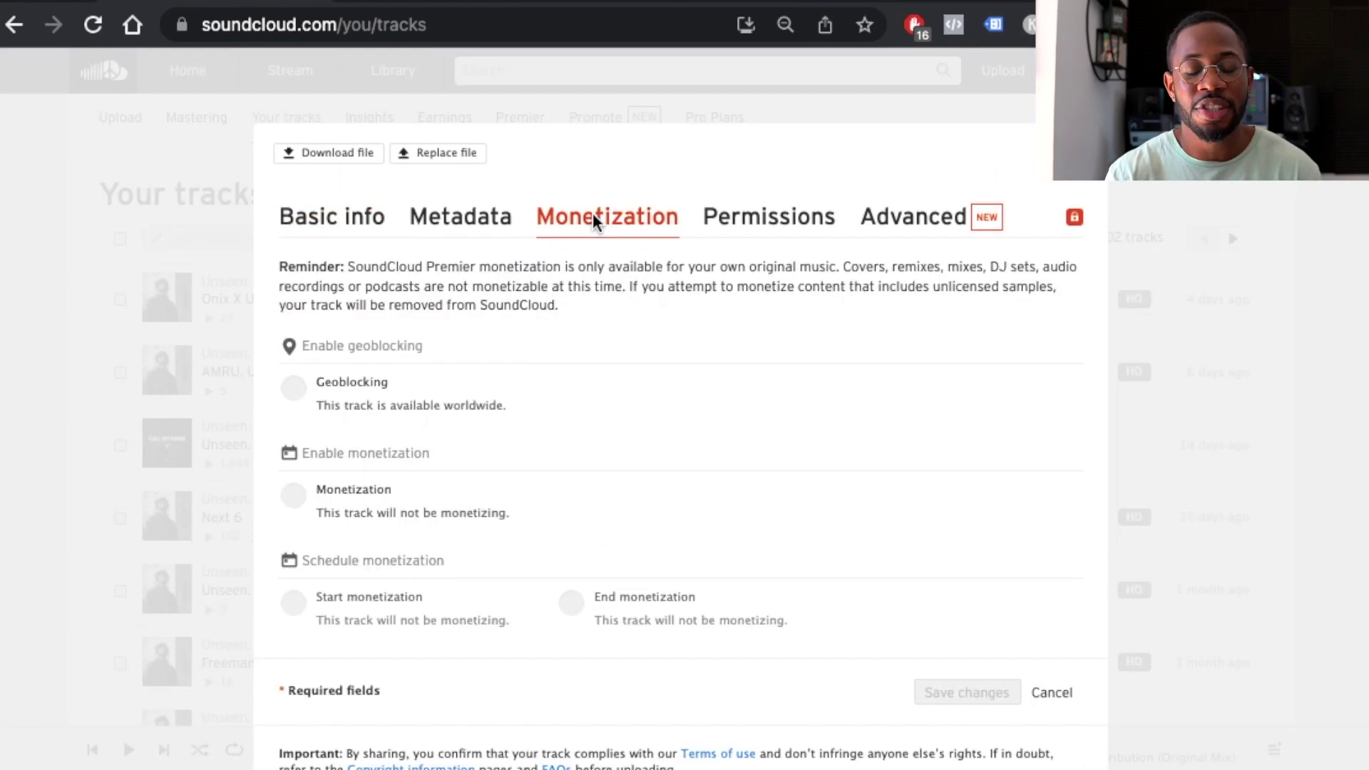
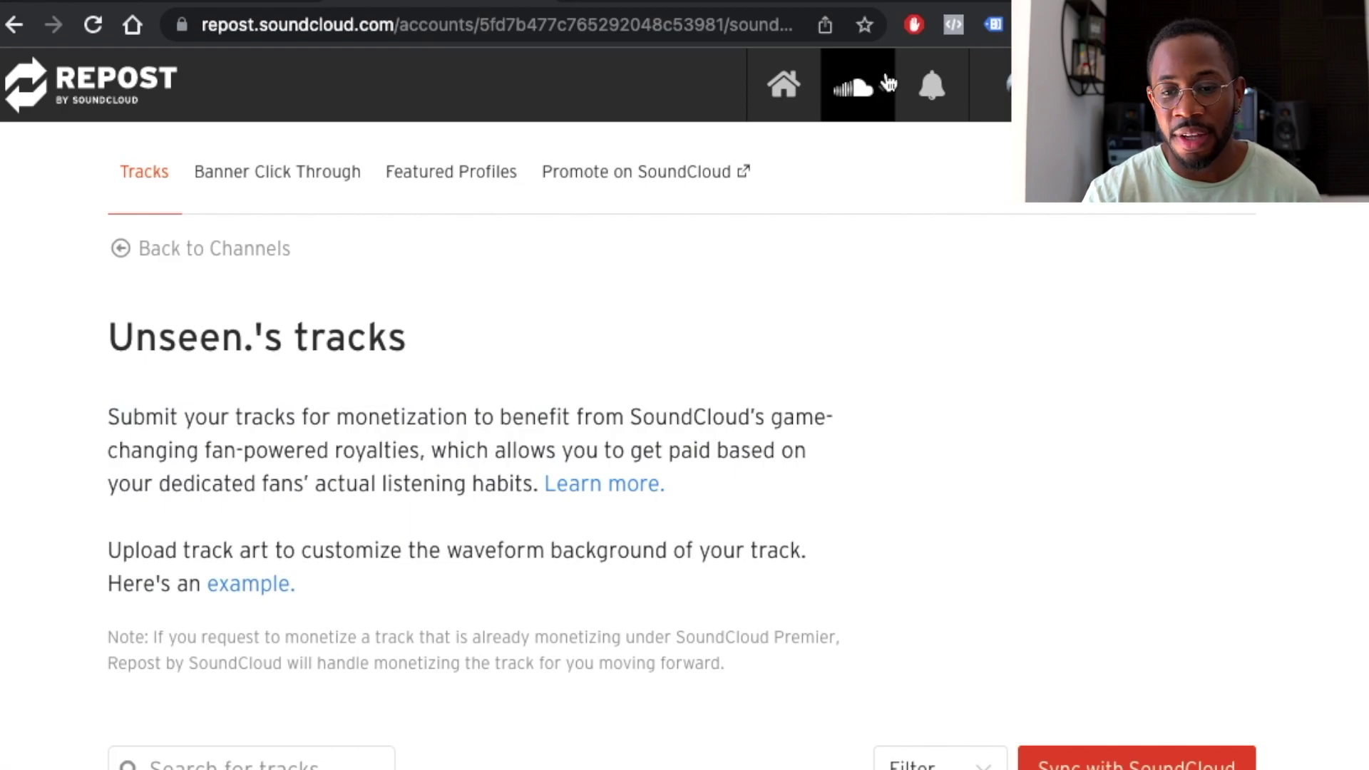
Go from the Repost by SoundCloud tracks page to the Repost home page
left_click(787, 87)
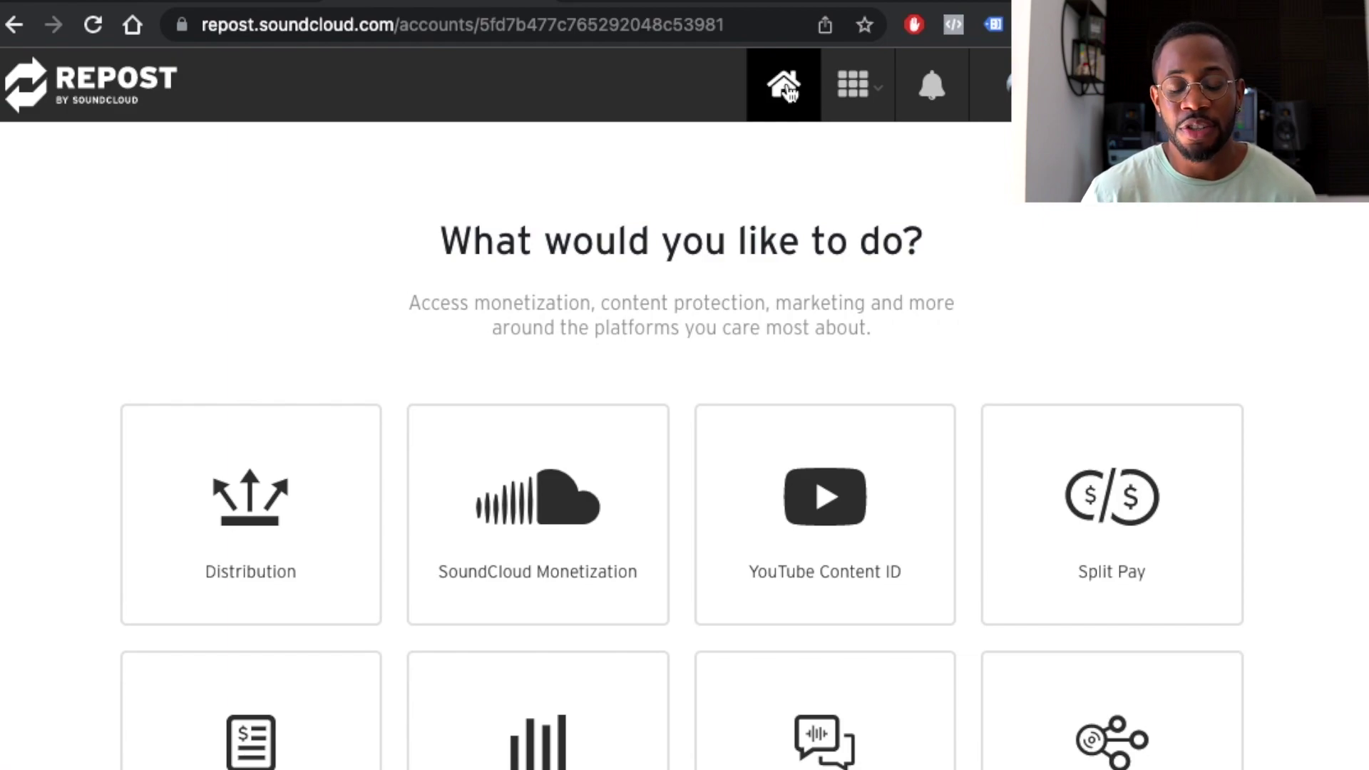
Open SoundCloud Monetization from the Repost home page and go to the track list of your listed channel
scroll(788, 90, "down", 2)
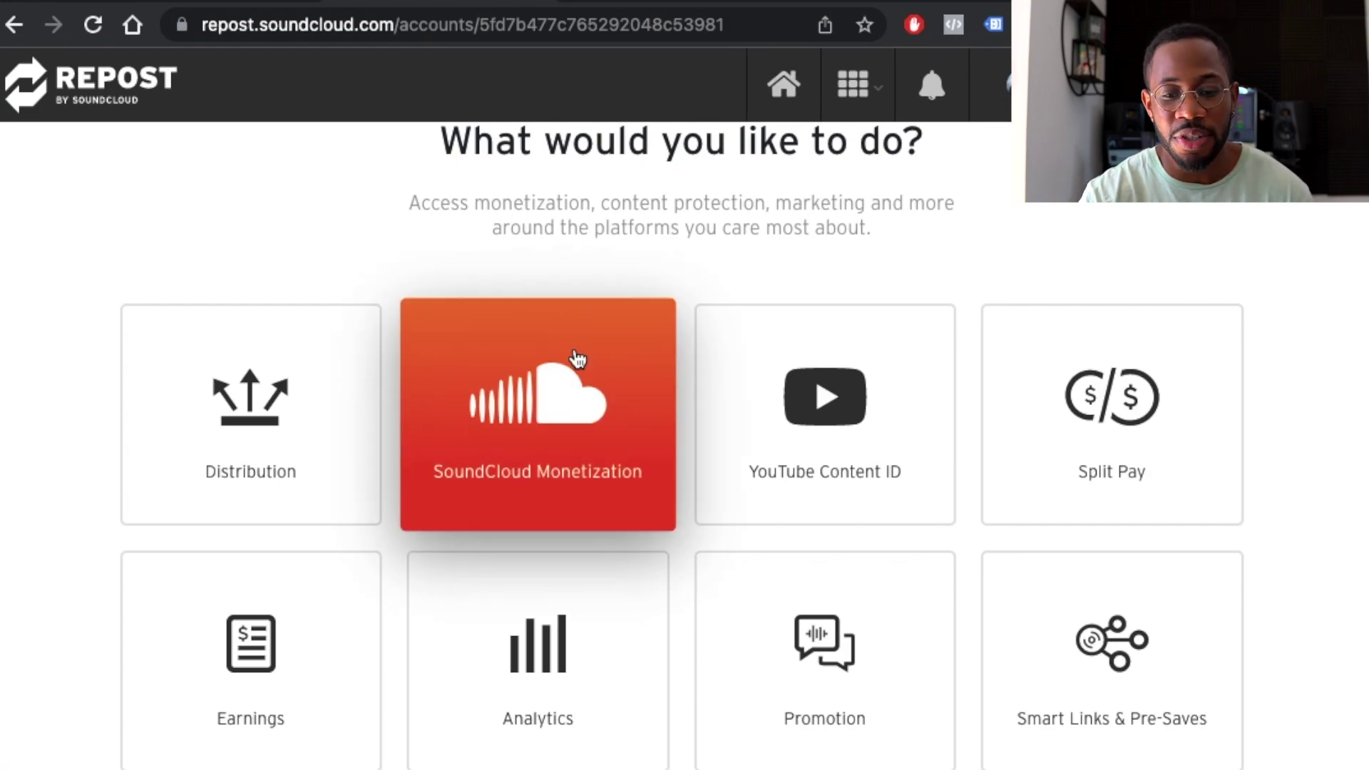
left_click(542, 428)
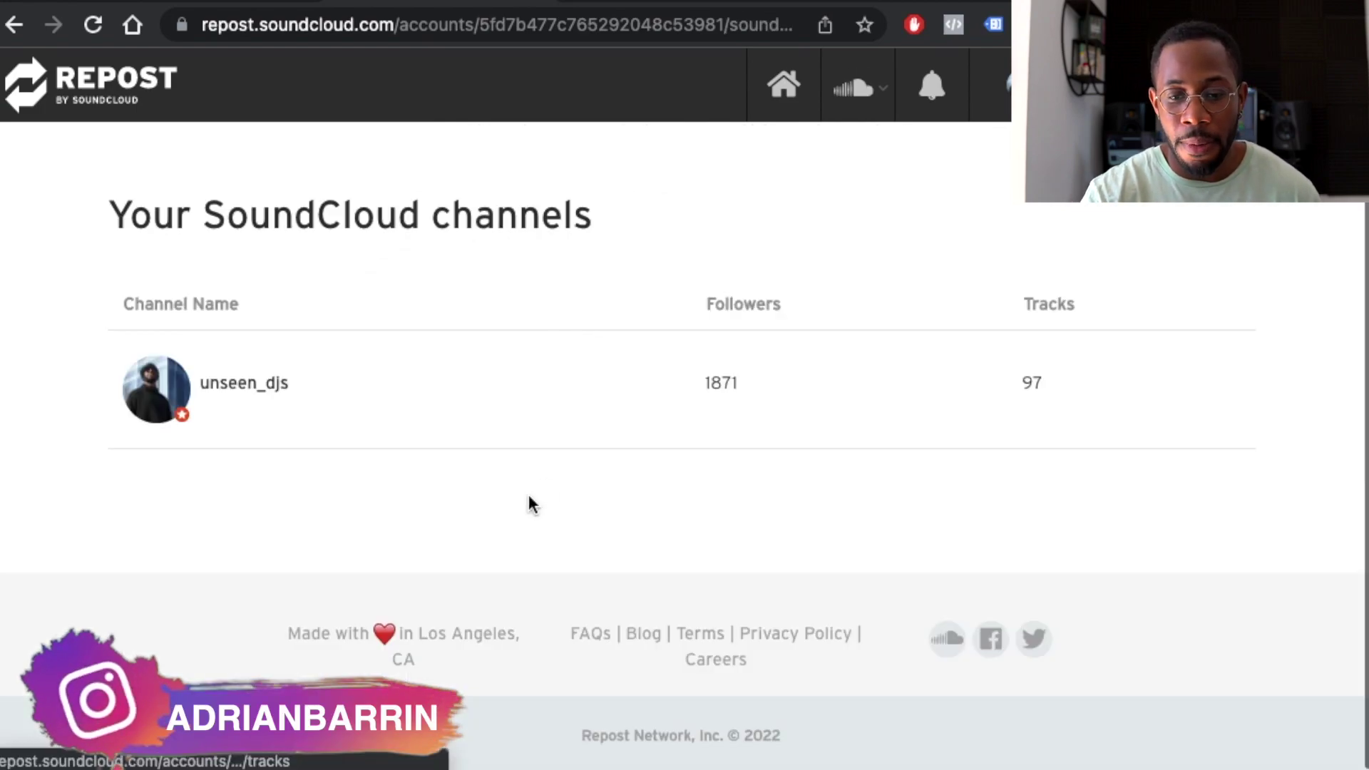
left_click(239, 385)
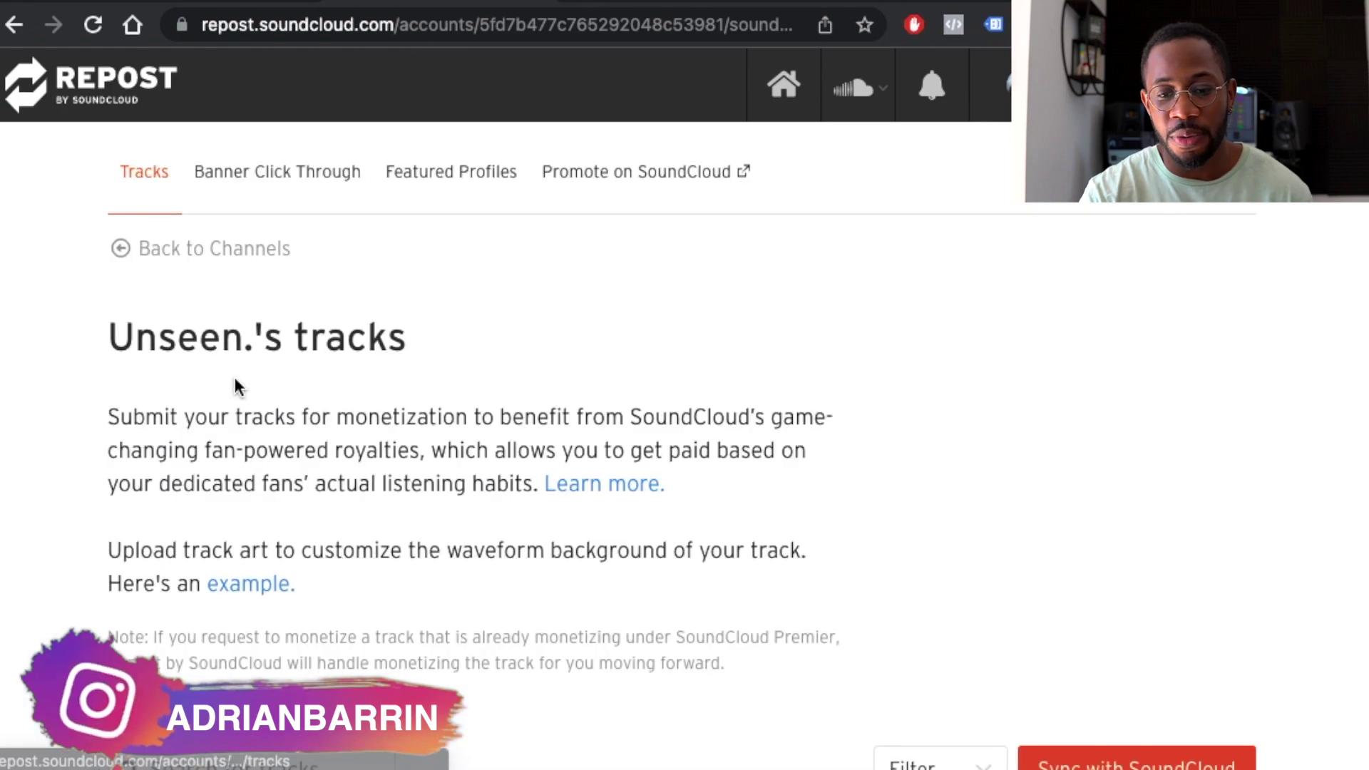
Review the monetization submission form for the track Unseen. - Truth Untold (AMRU Remix), then cancel it without submitting
scroll(813, 523, "down", 10)
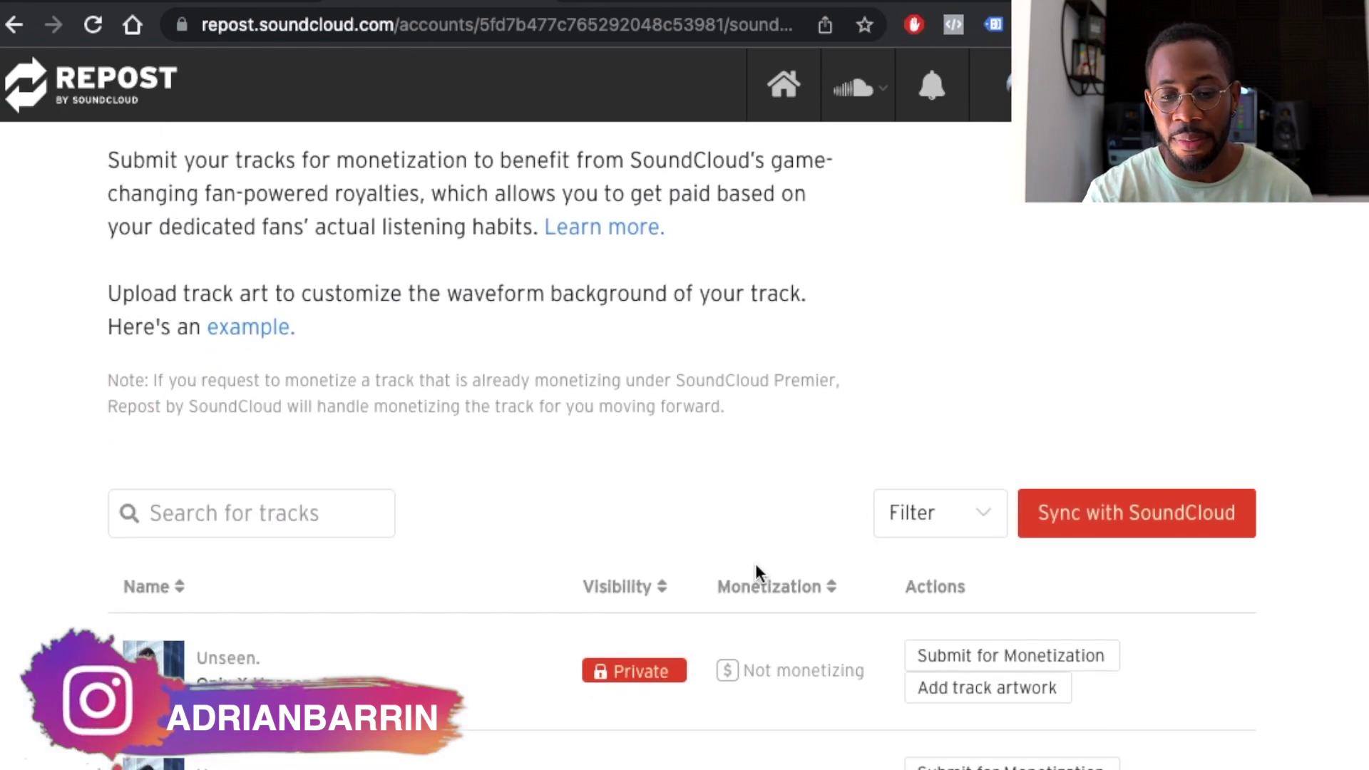
scroll(755, 573, "down", 2)
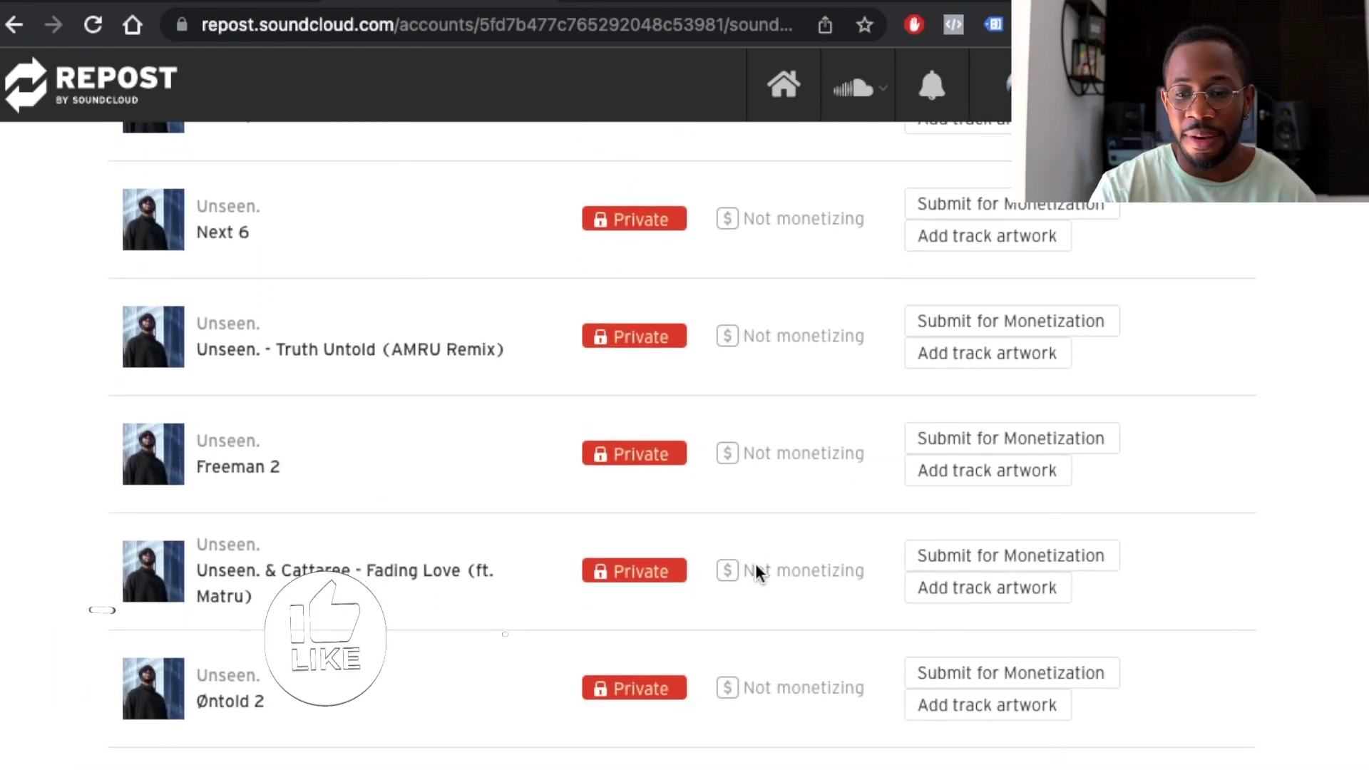
left_click(975, 321)
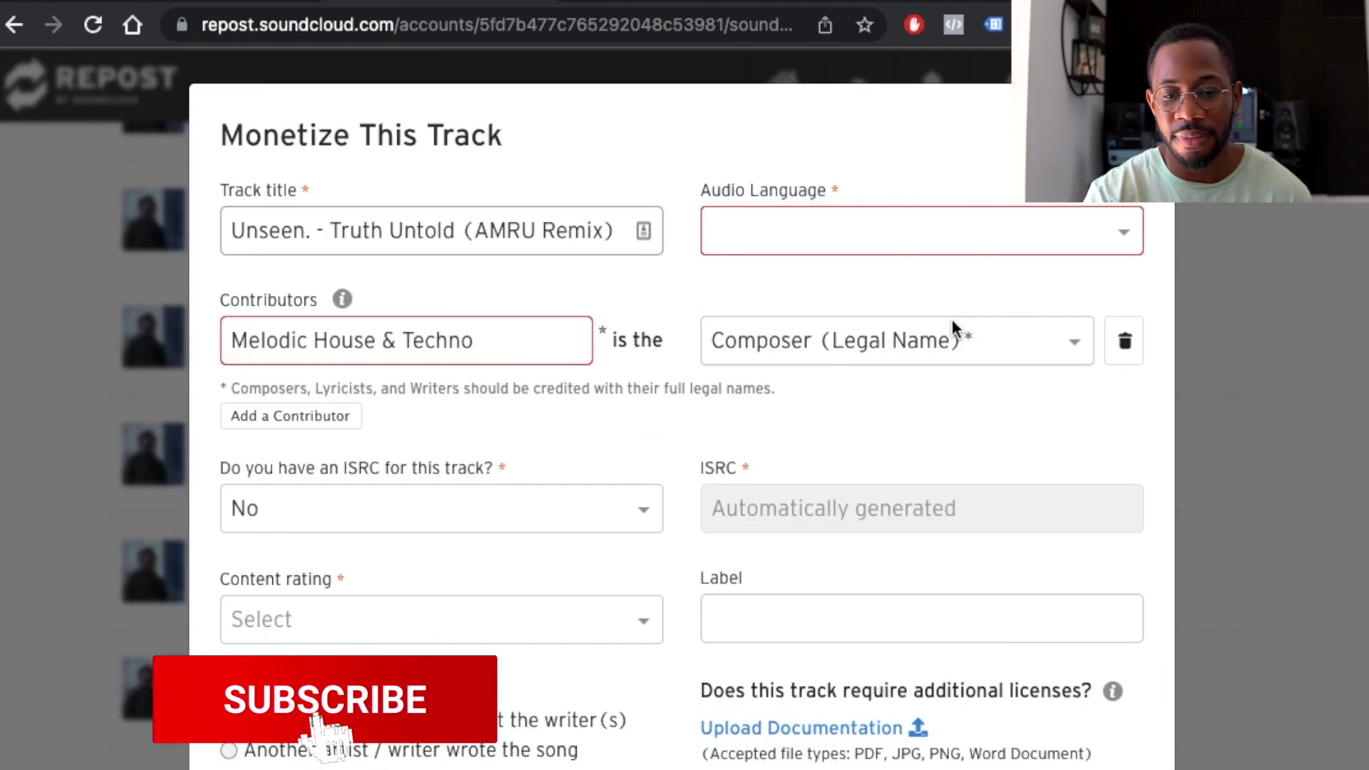
scroll(622, 445, "down", 1)
scroll(620, 442, "down", 3)
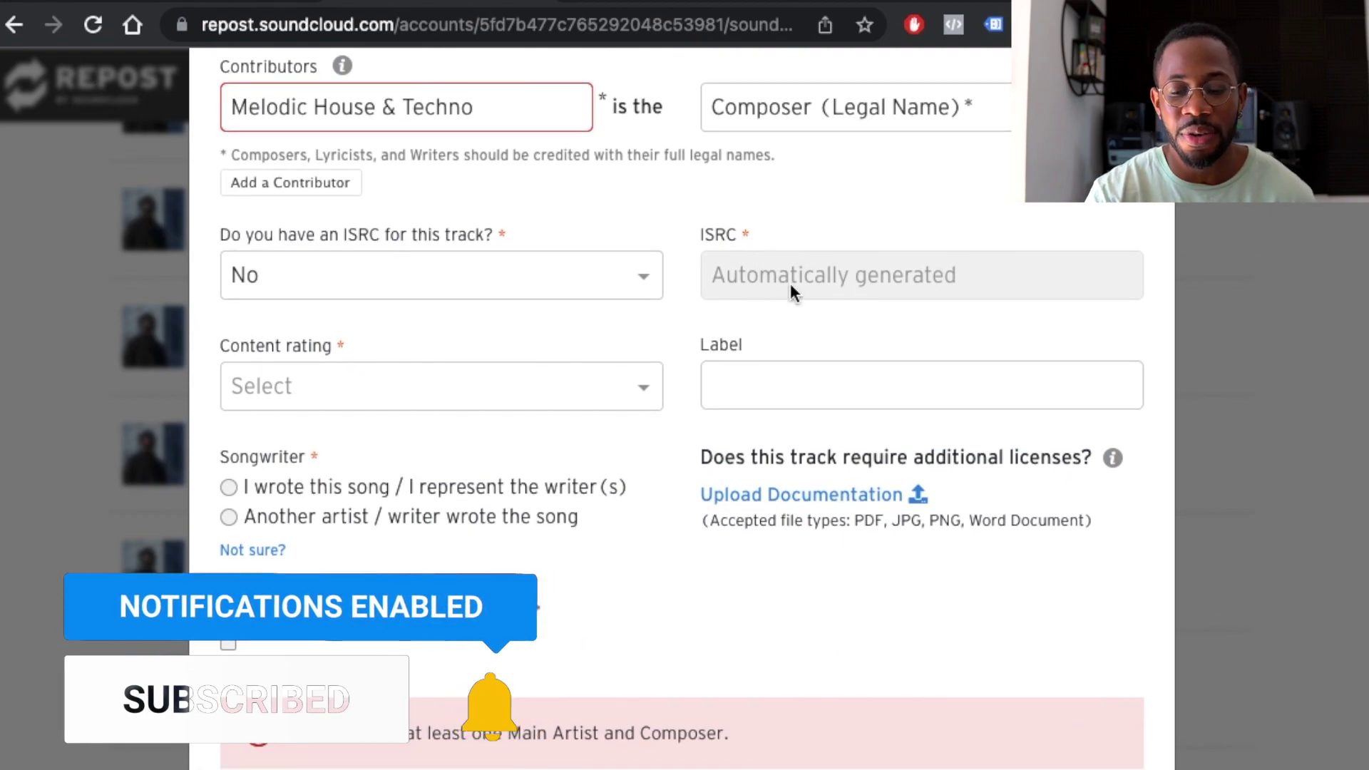
scroll(790, 284, "down", 4)
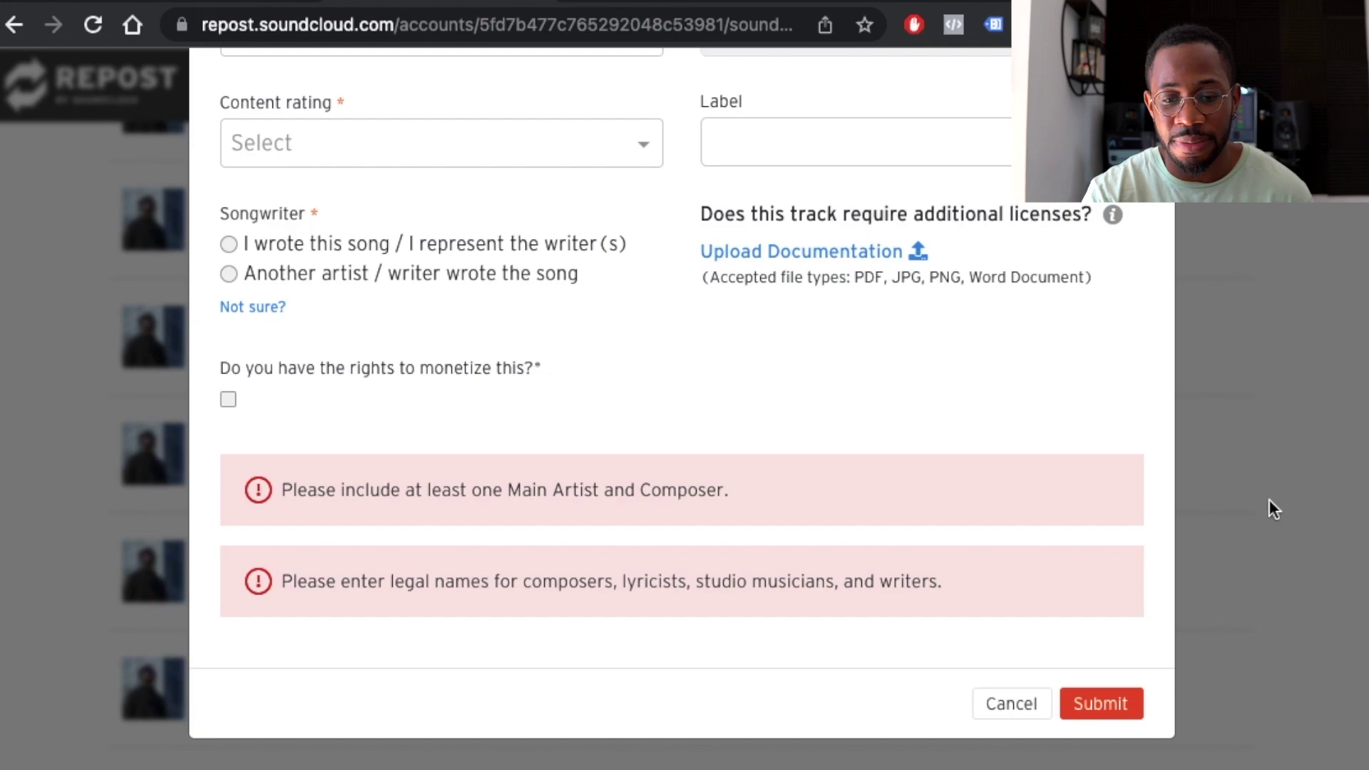
scroll(803, 354, "up", 7)
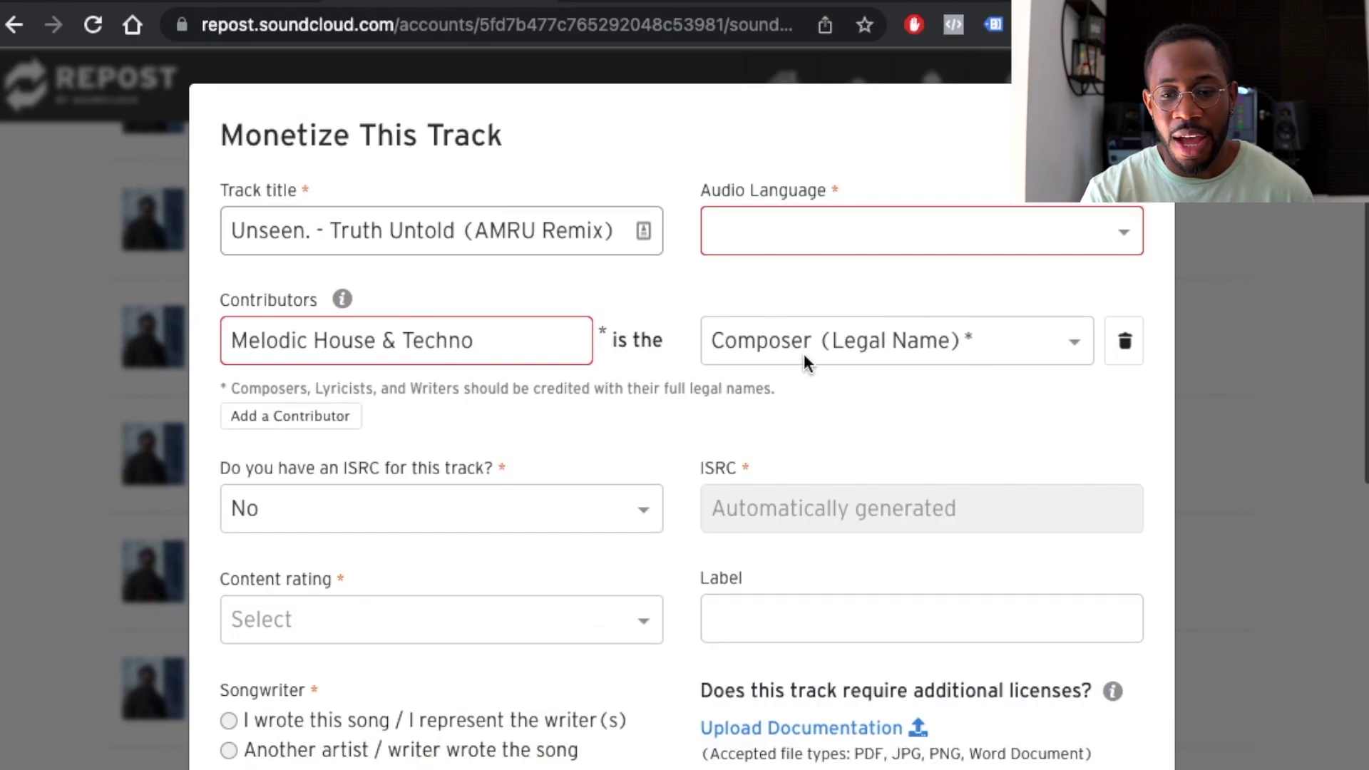
scroll(886, 490, "down", 7)
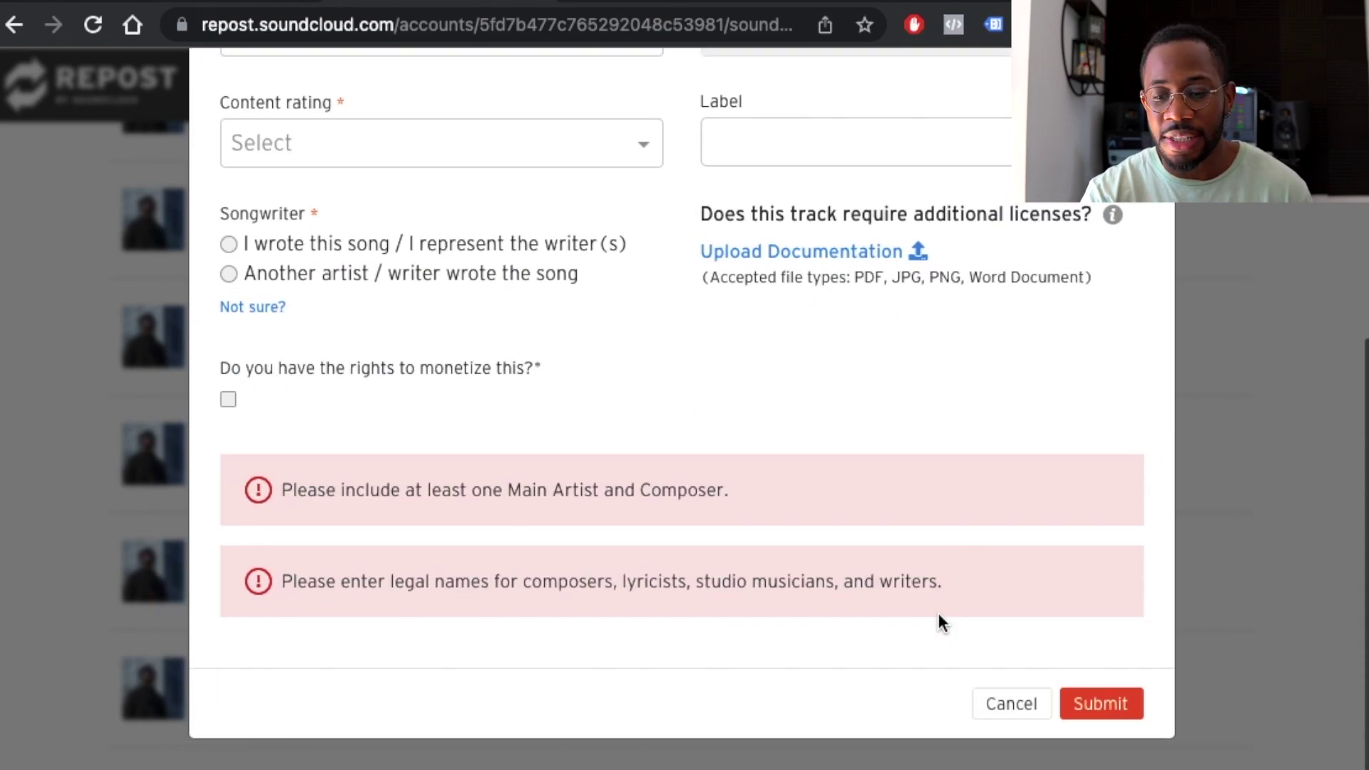
left_click(1007, 710)
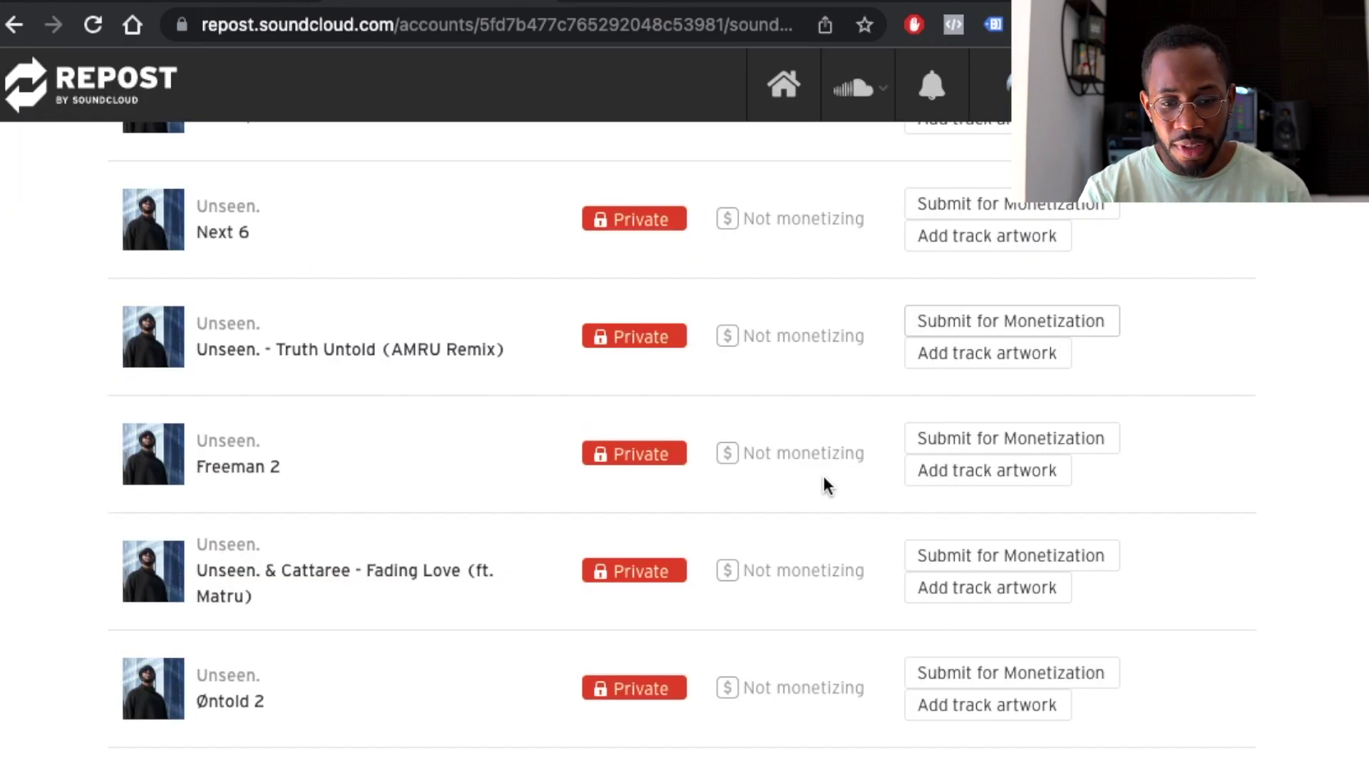
Browse the tracks' monetization status and read the track artwork requirements for Unseen. feat. Victoria Ray - Spirit Child (Instrumental), then dismiss them
scroll(823, 478, "down", 2)
scroll(823, 478, "down", 8)
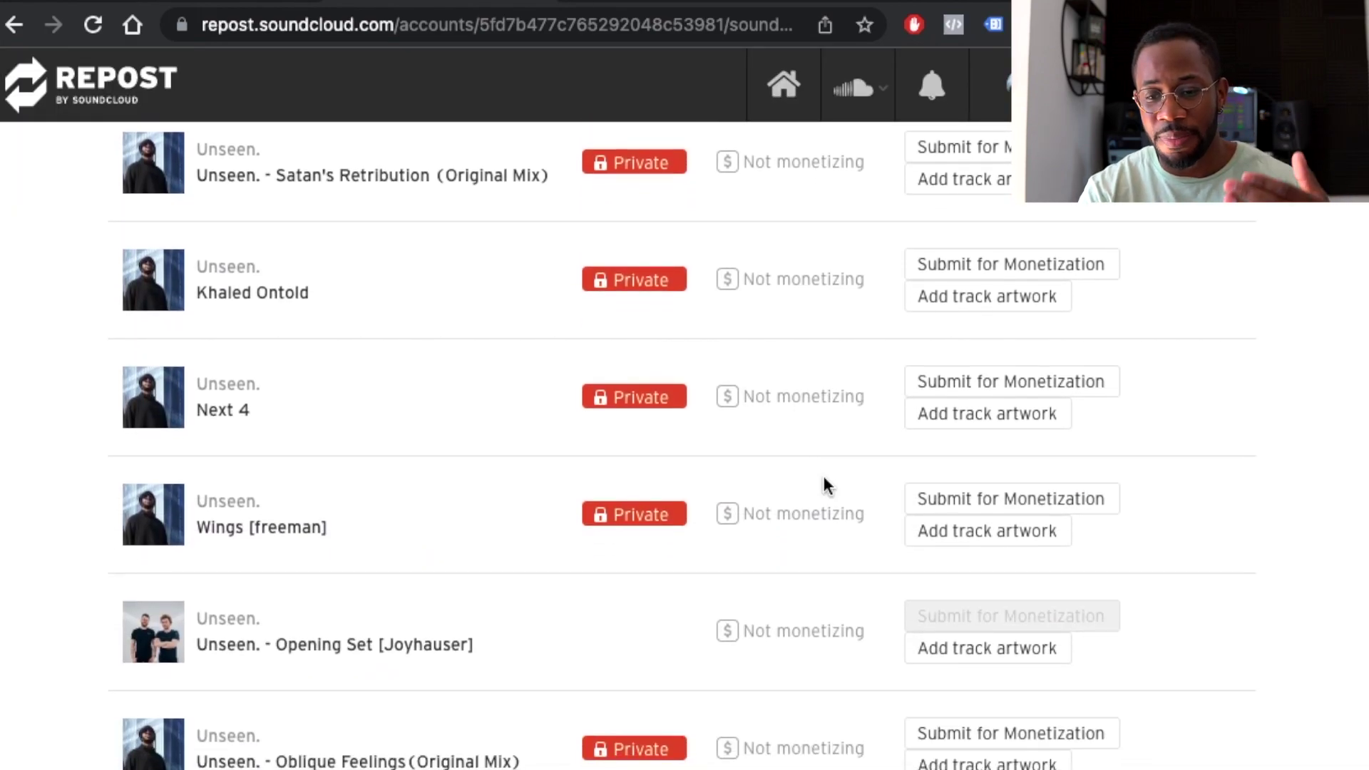
scroll(823, 476, "down", 3)
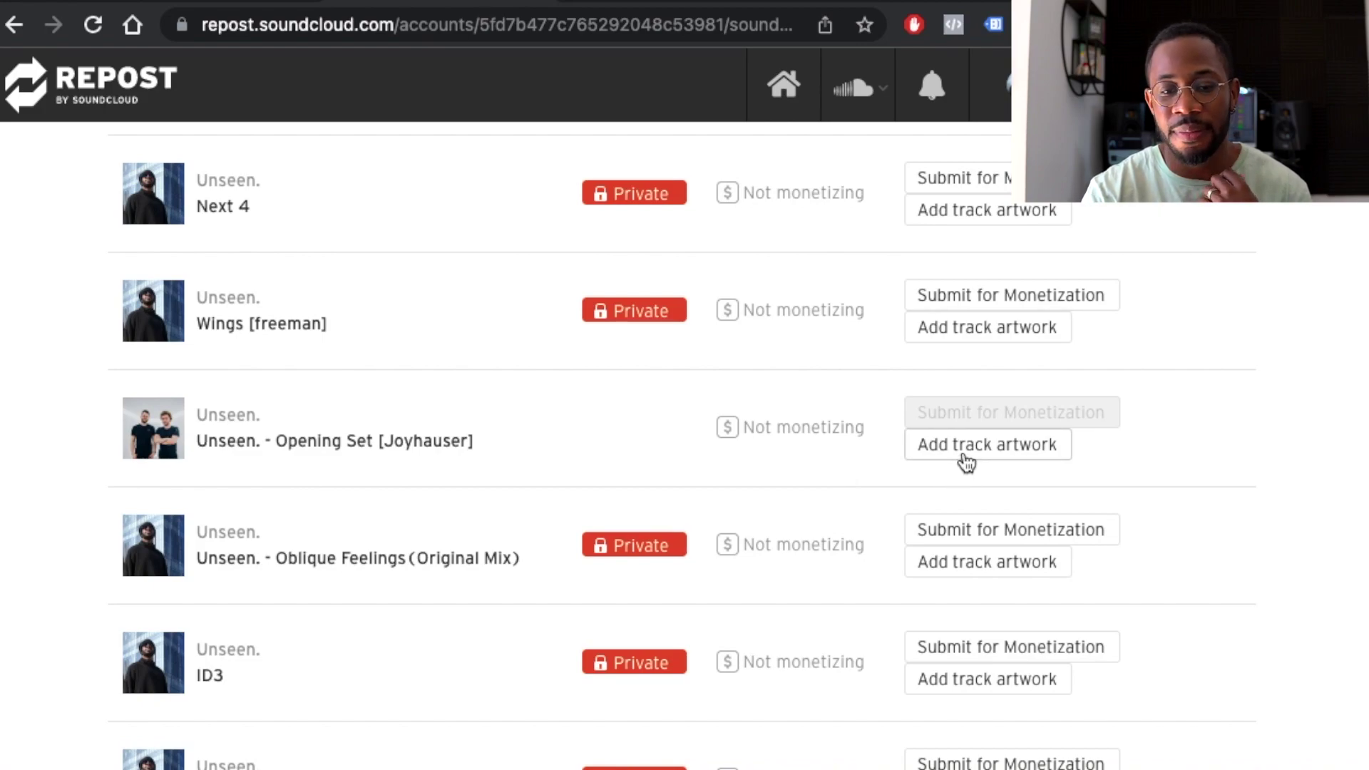
scroll(1143, 480, "down", 4)
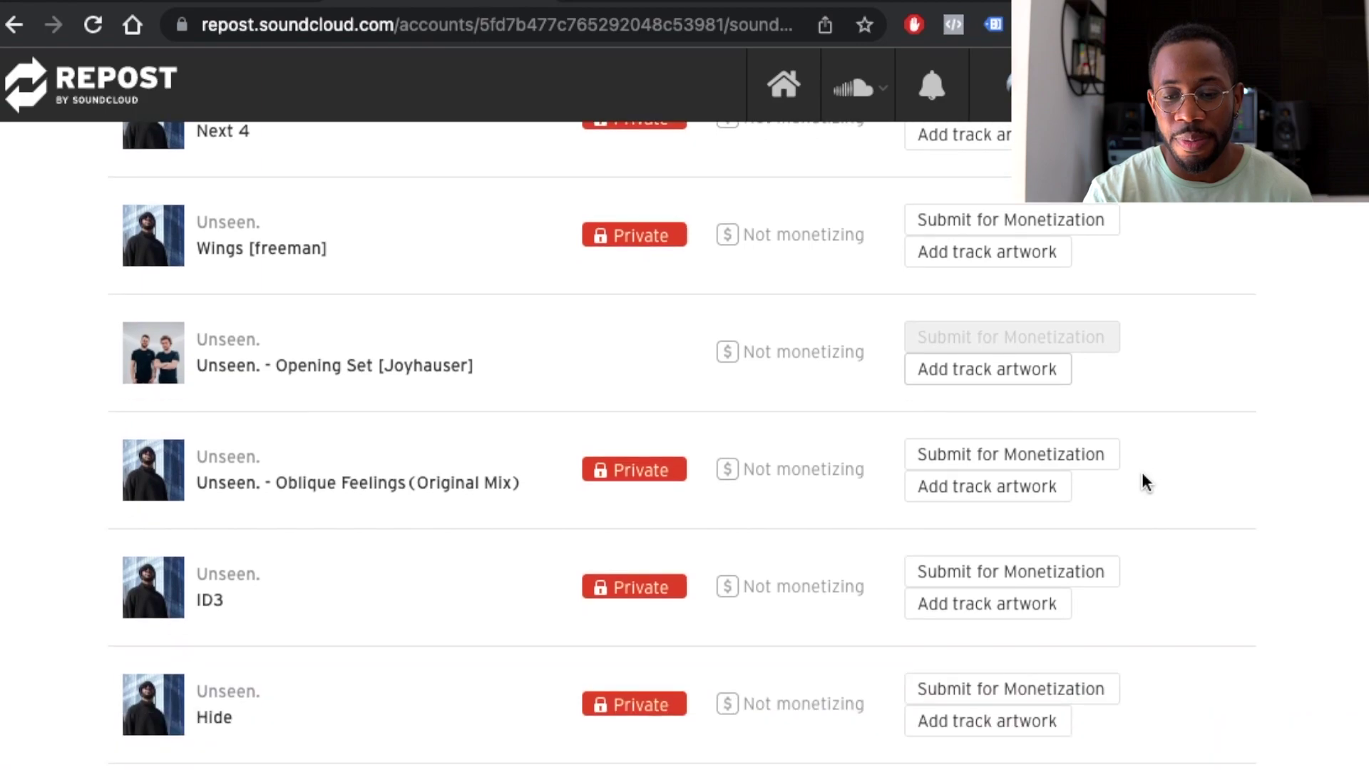
scroll(1143, 480, "down", 20)
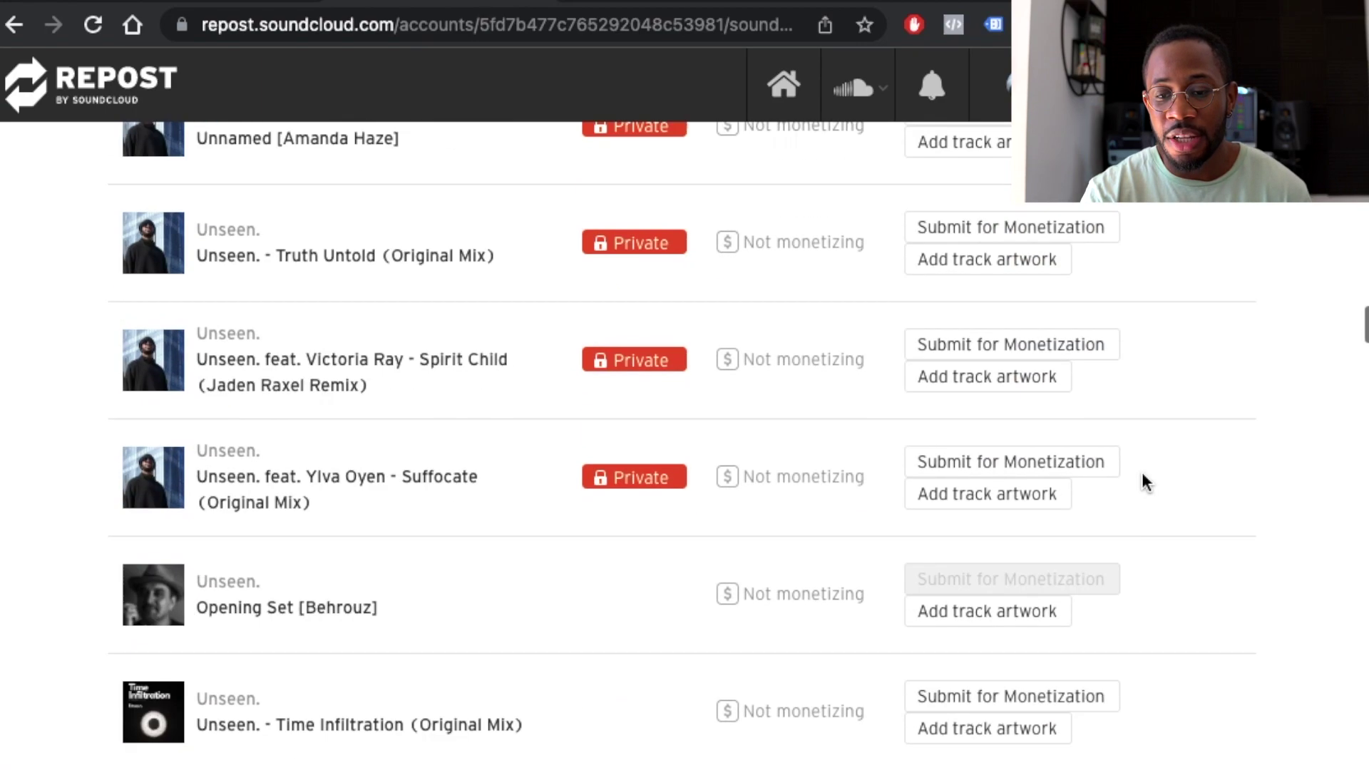
scroll(1142, 480, "down", 10)
scroll(1139, 464, "up", 2)
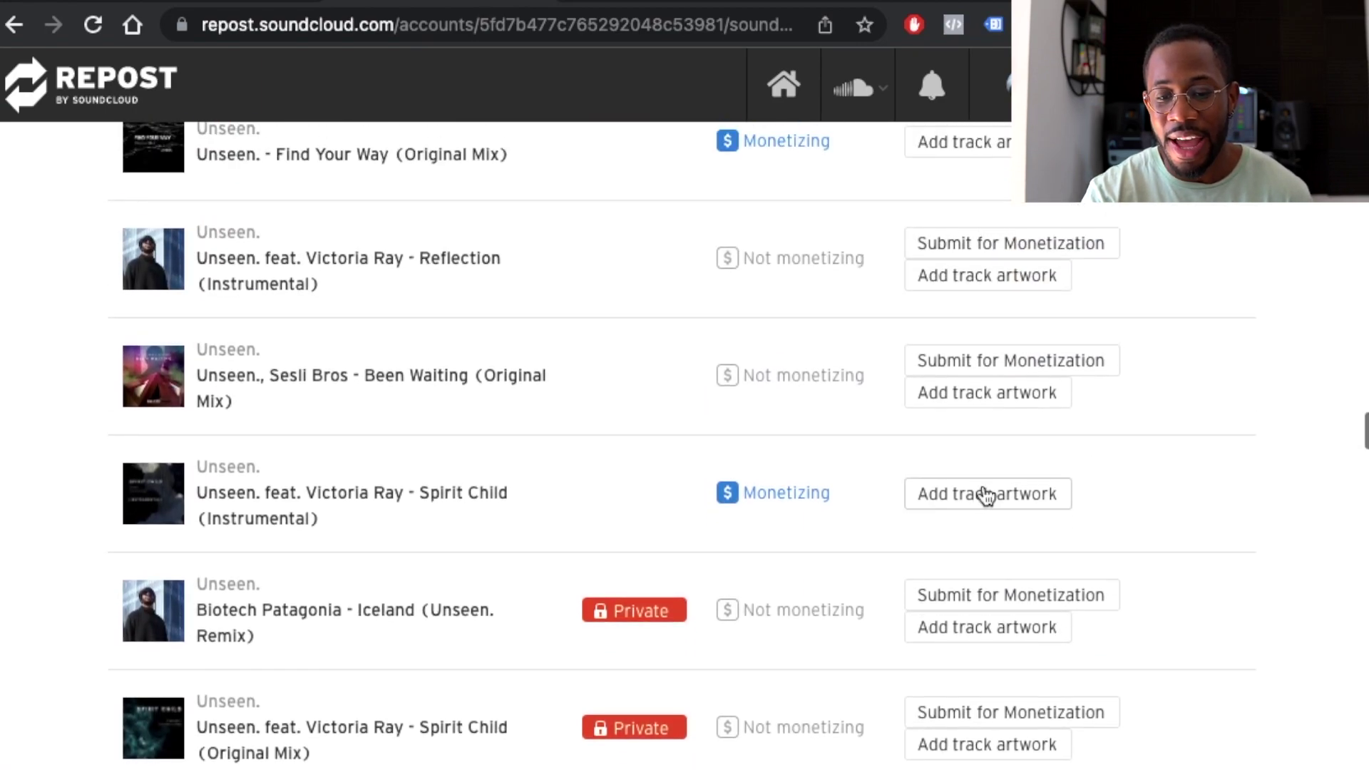
left_click(975, 493)
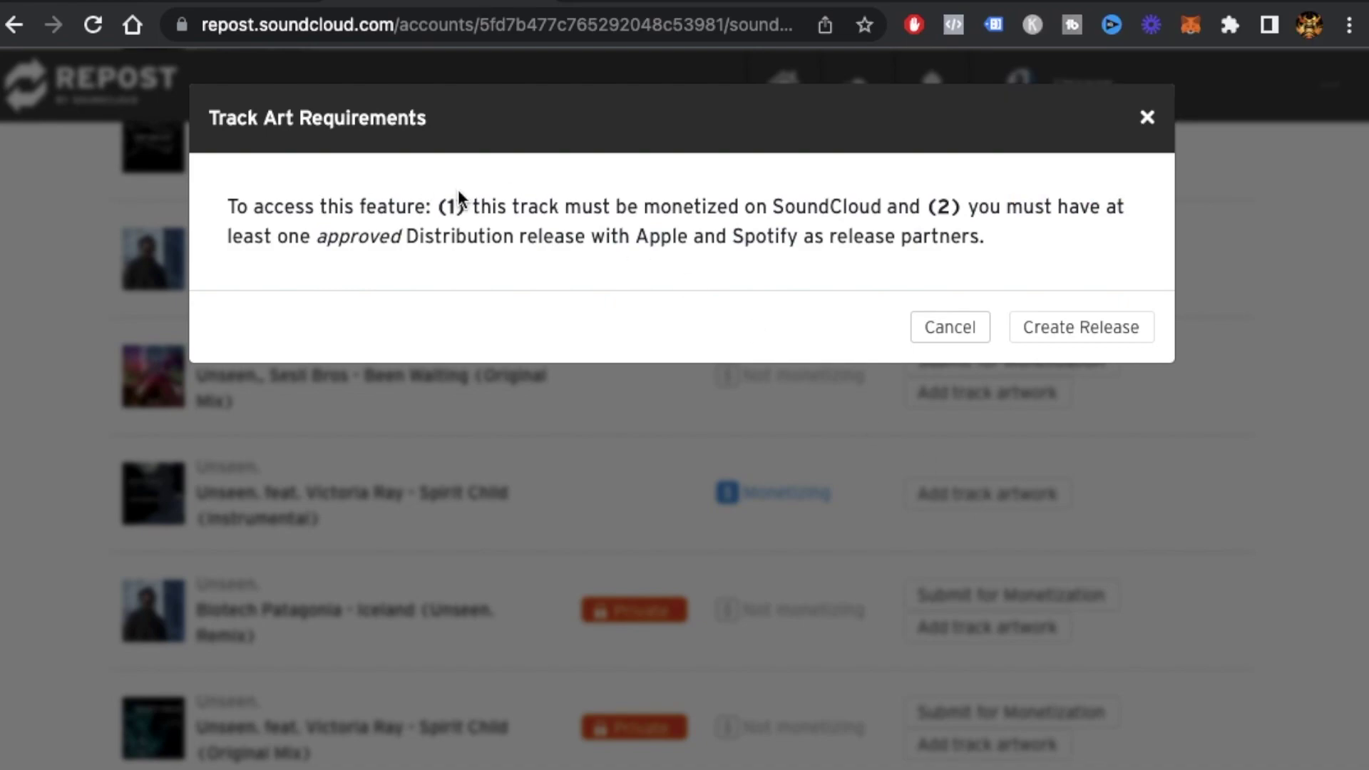
left_click_drag(519, 208, 912, 208)
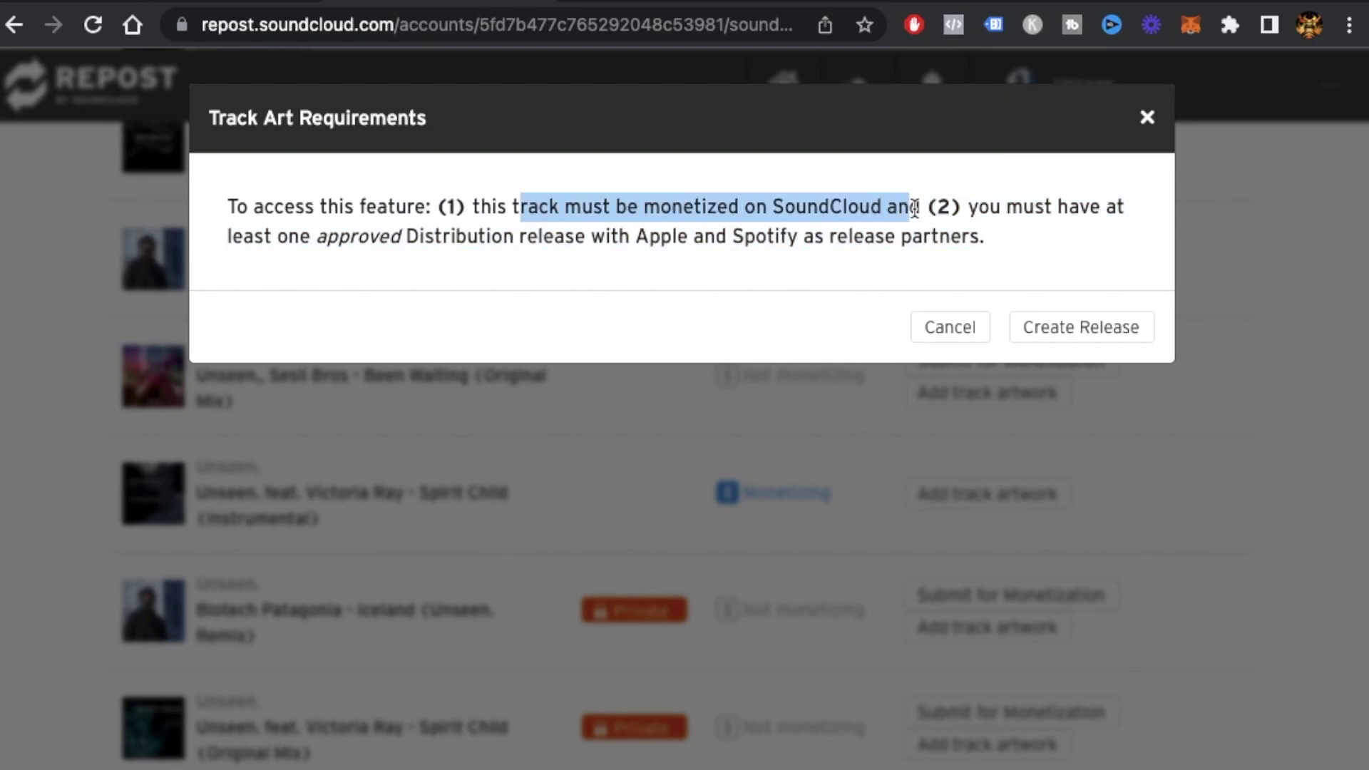
left_click_drag(1002, 208, 996, 255)
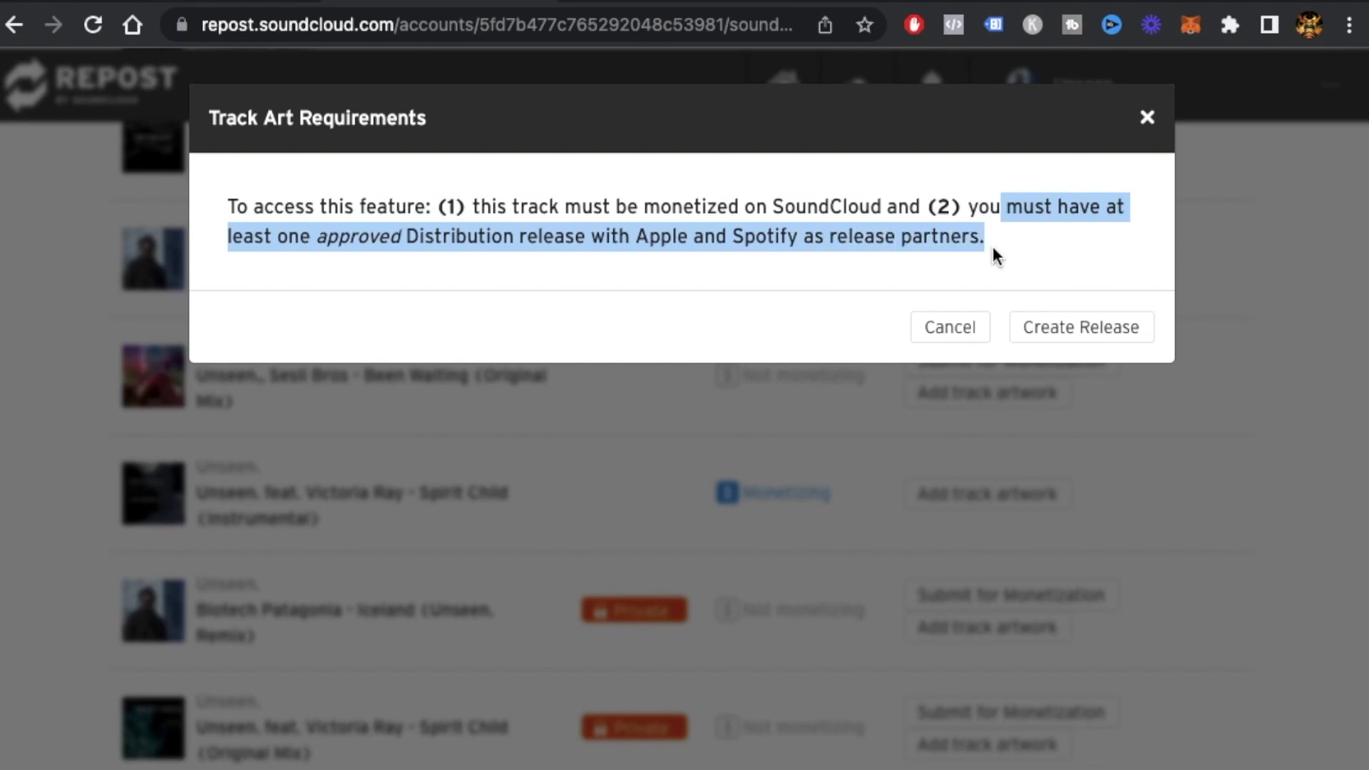
left_click(958, 330)
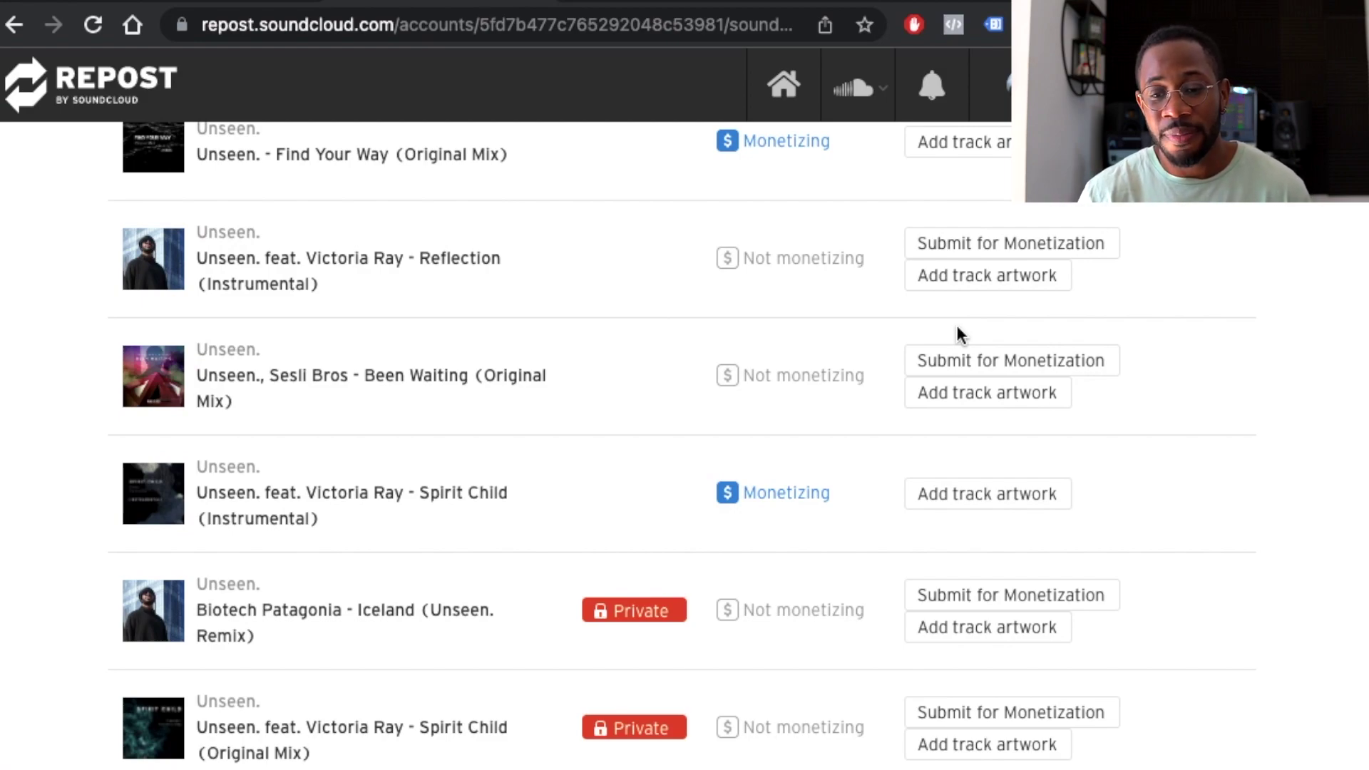
Read the Banner Click Through access requirement, view the Releases page it links to, and return to the banner page
scroll(957, 325, "up", 20)
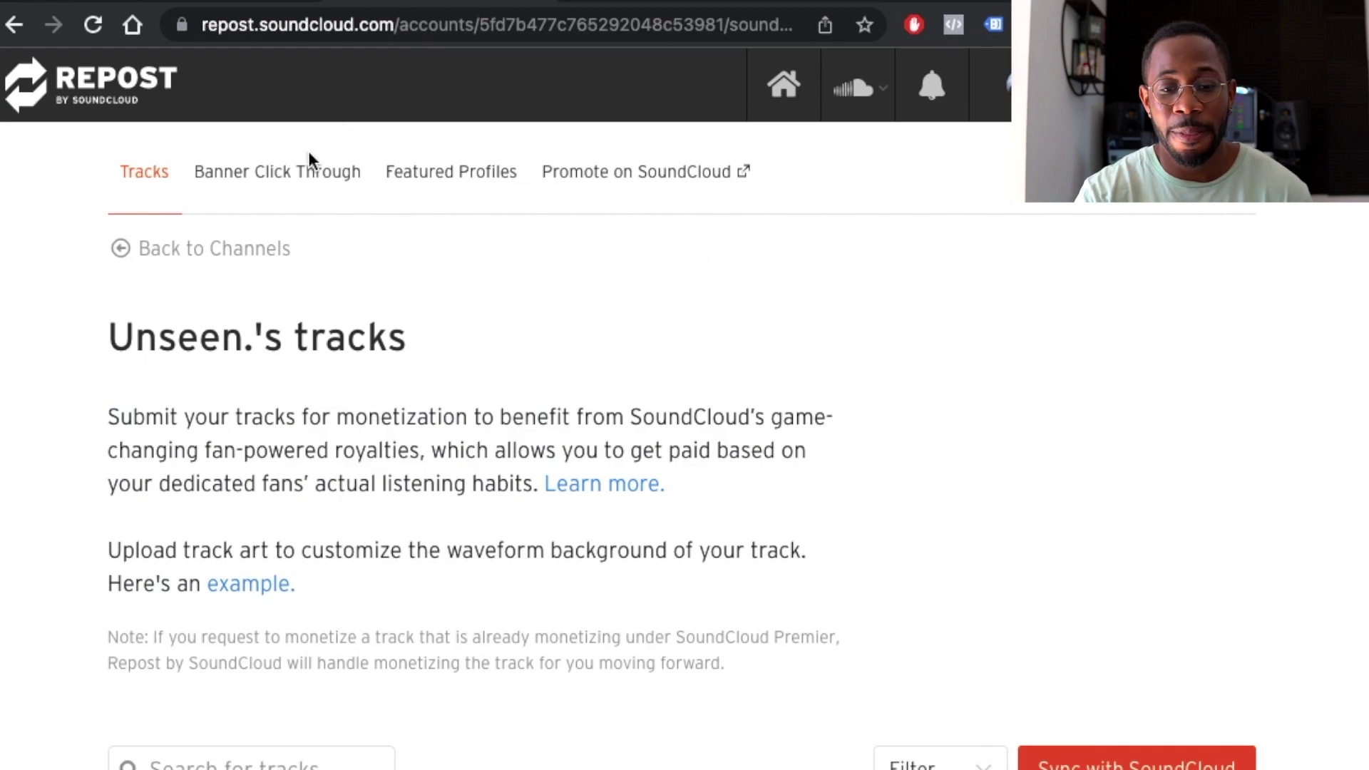
left_click(254, 198)
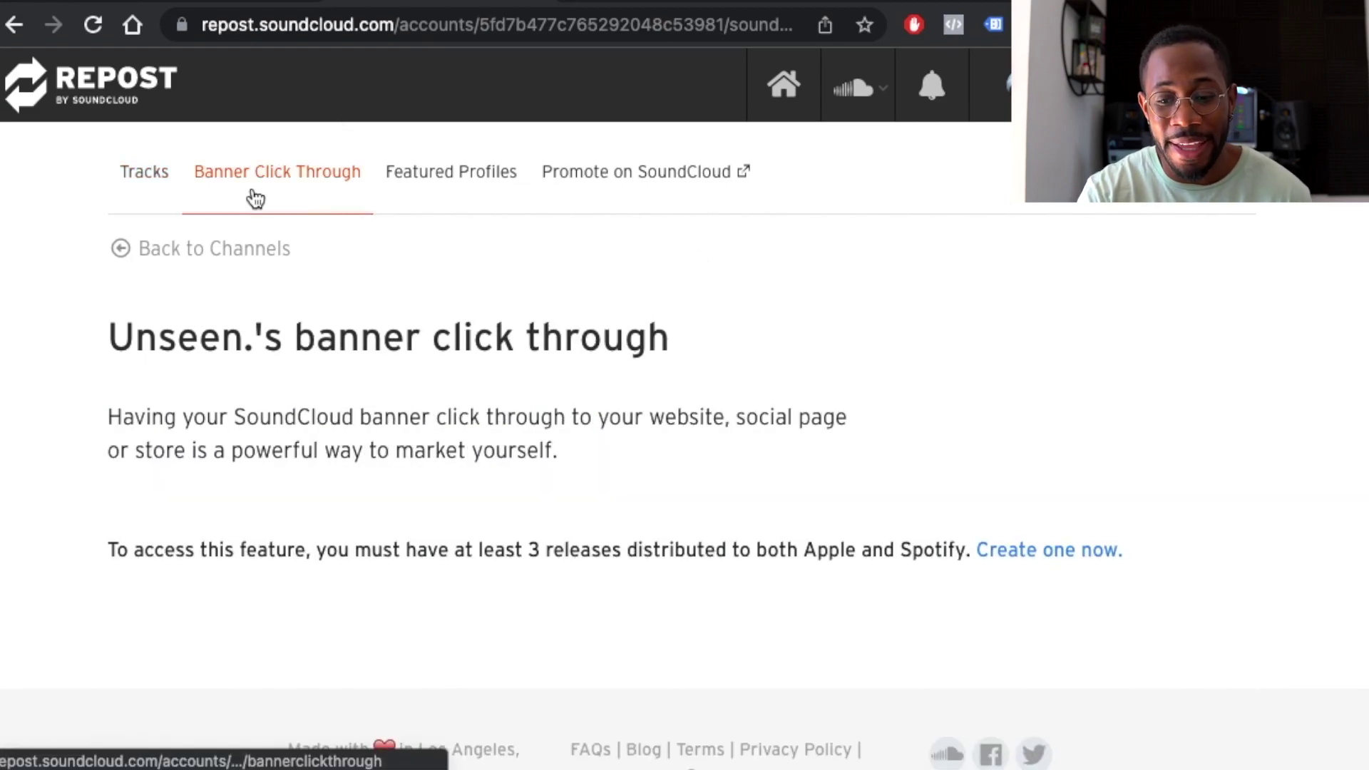
scroll(698, 328, "down", 3)
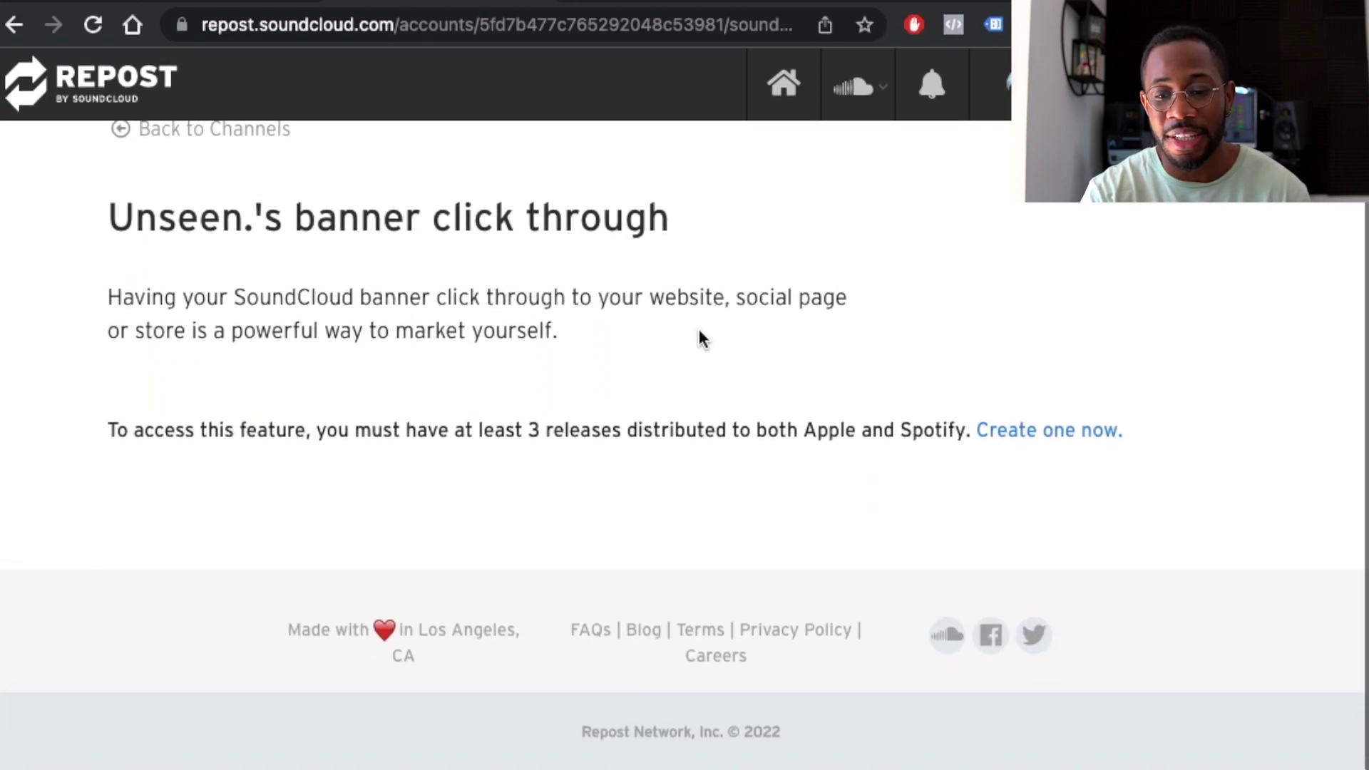
left_click(1015, 432)
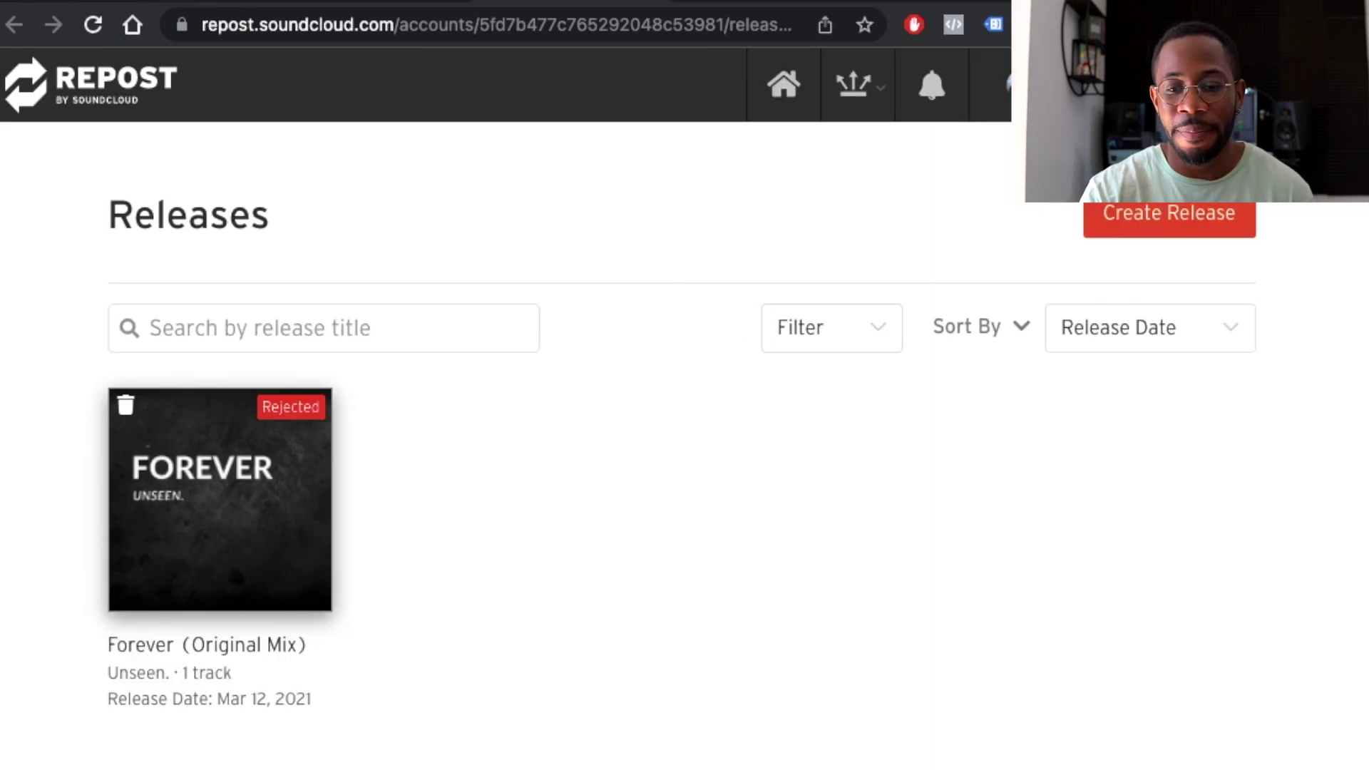
left_click(655, 2)
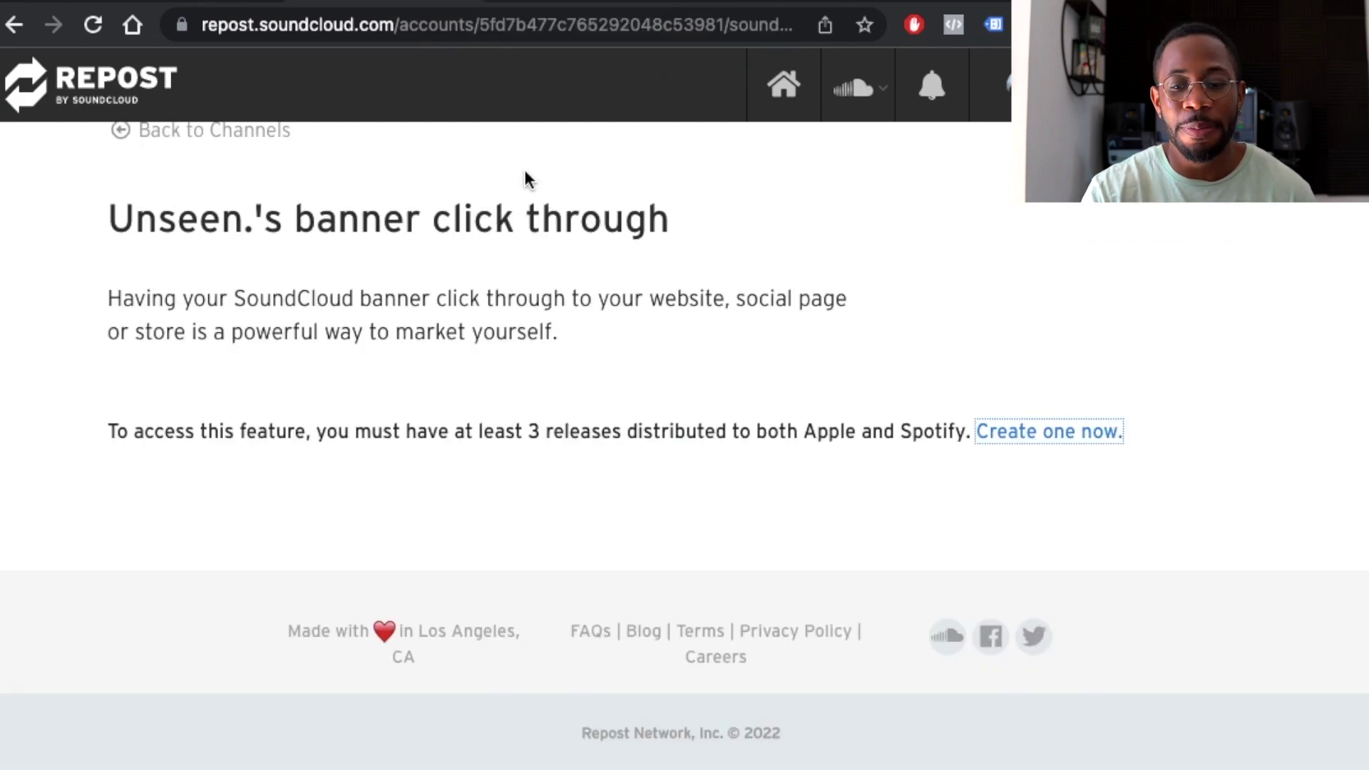
Open Promote on SoundCloud, look over the lifetime statistics and active promotions on its dashboard, and return to Repost
scroll(526, 177, "up", 2)
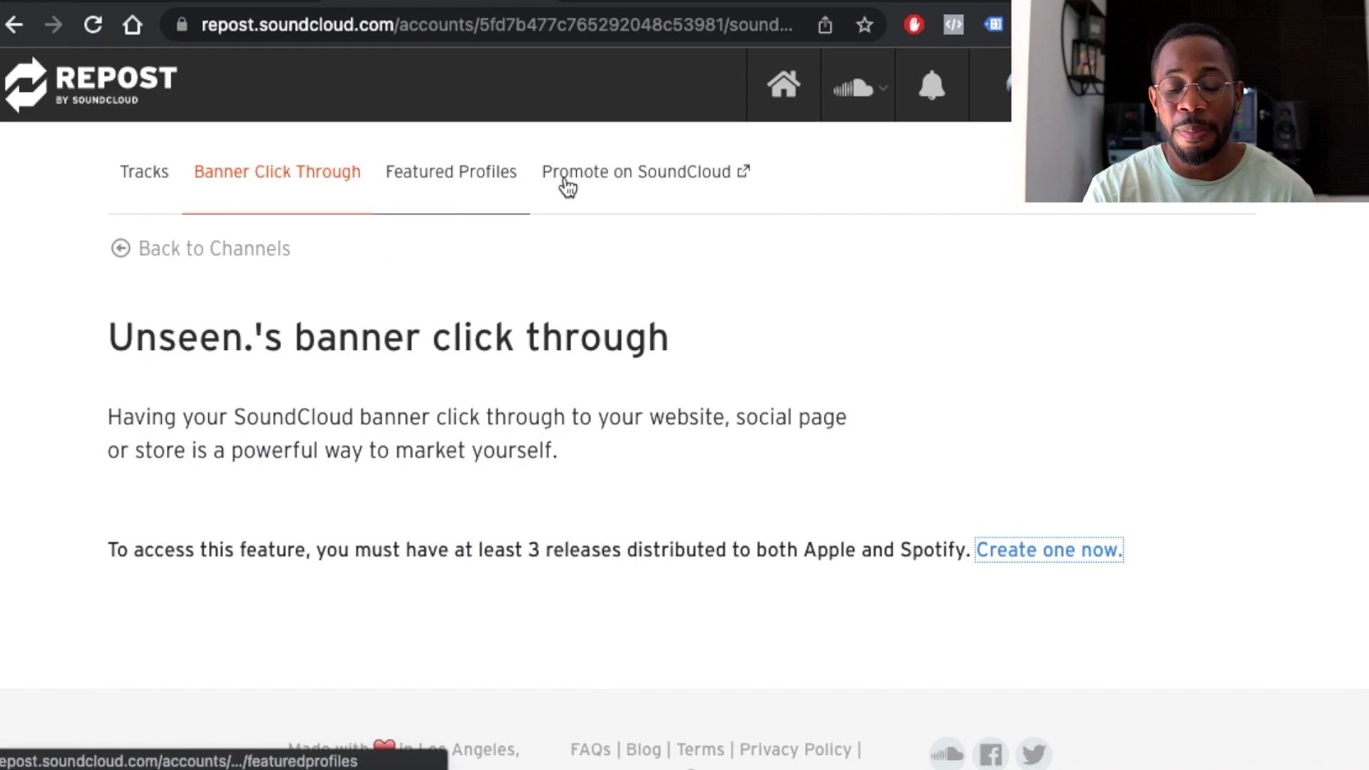
left_click(612, 189)
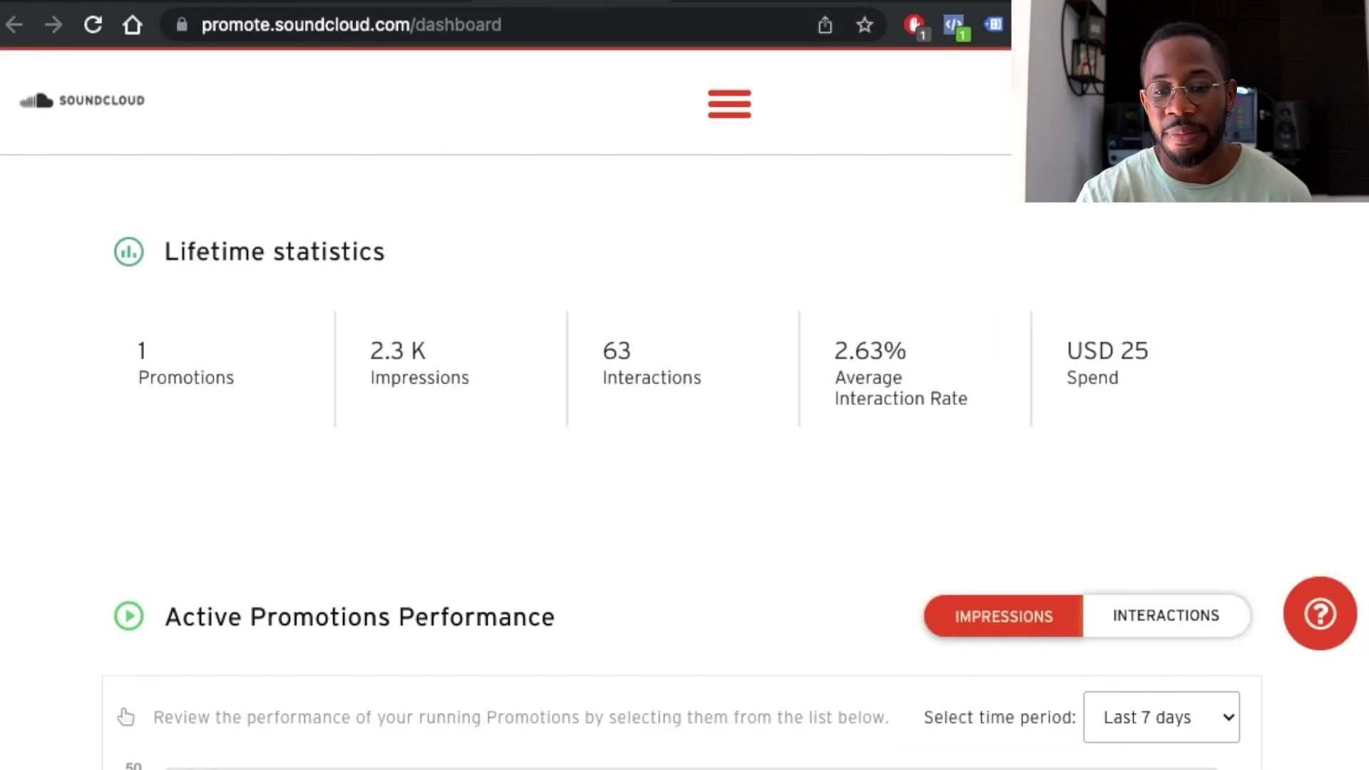
scroll(635, 238, "down", 10)
scroll(635, 238, "up", 10)
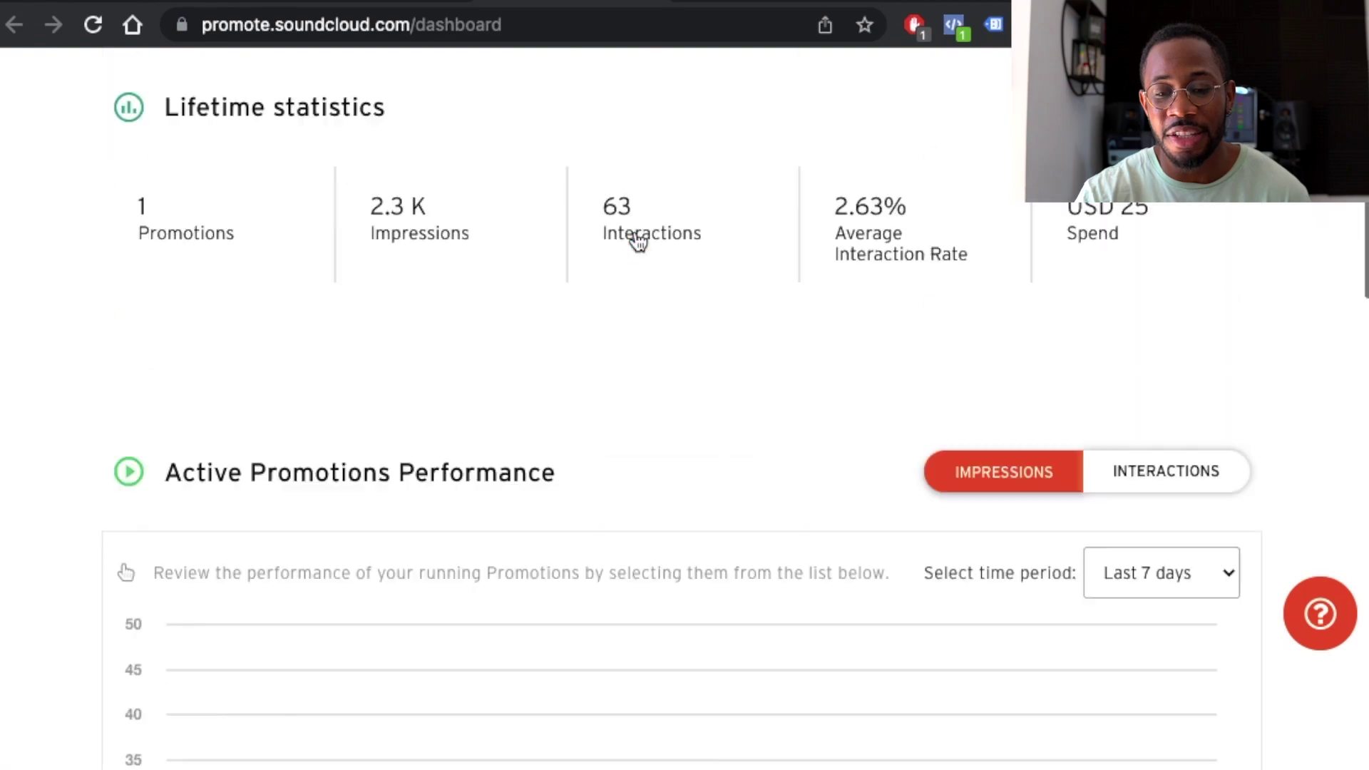
left_click(390, 4)
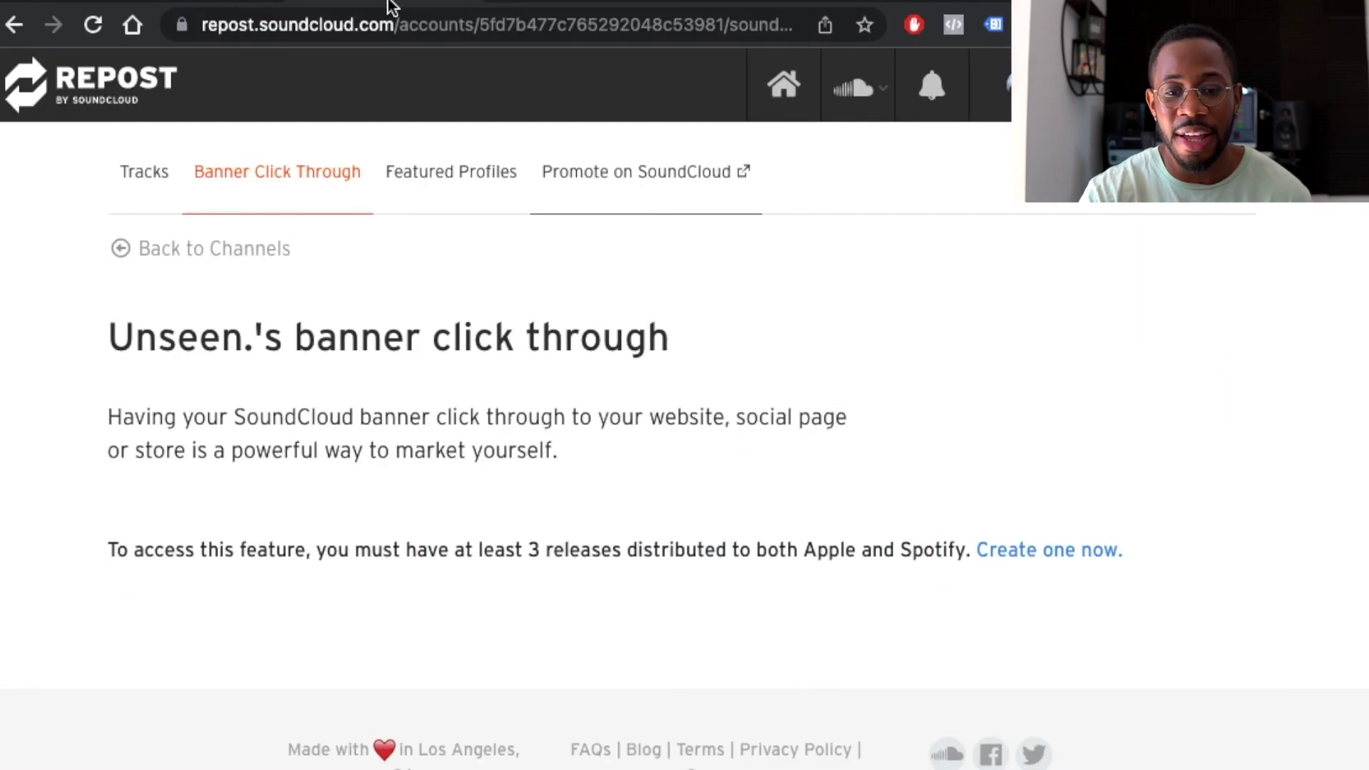
Go from Repost's Featured Profiles section to the Les Loups SoundCloud profile and view its featured profiles list
left_click(462, 181)
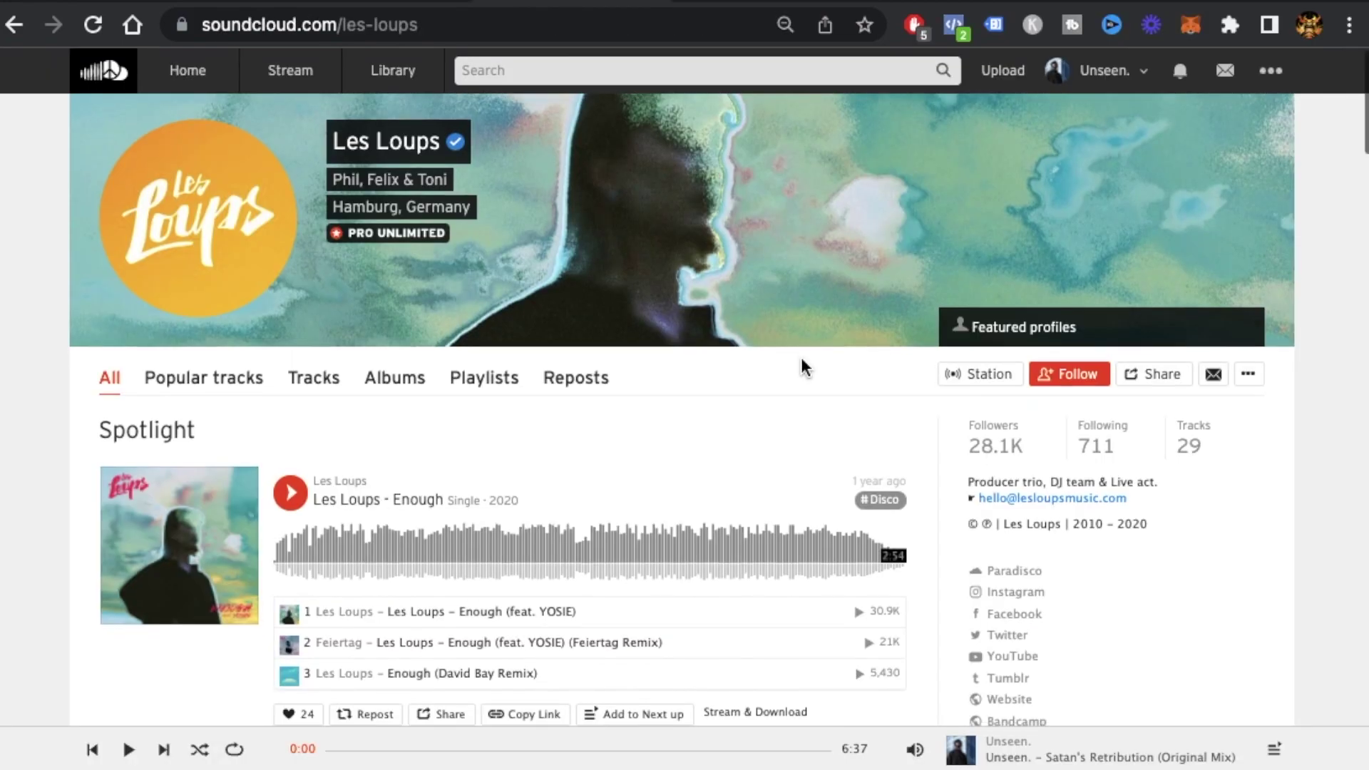
scroll(801, 357, "down", 10)
scroll(802, 358, "up", 10)
scroll(804, 369, "down", 1)
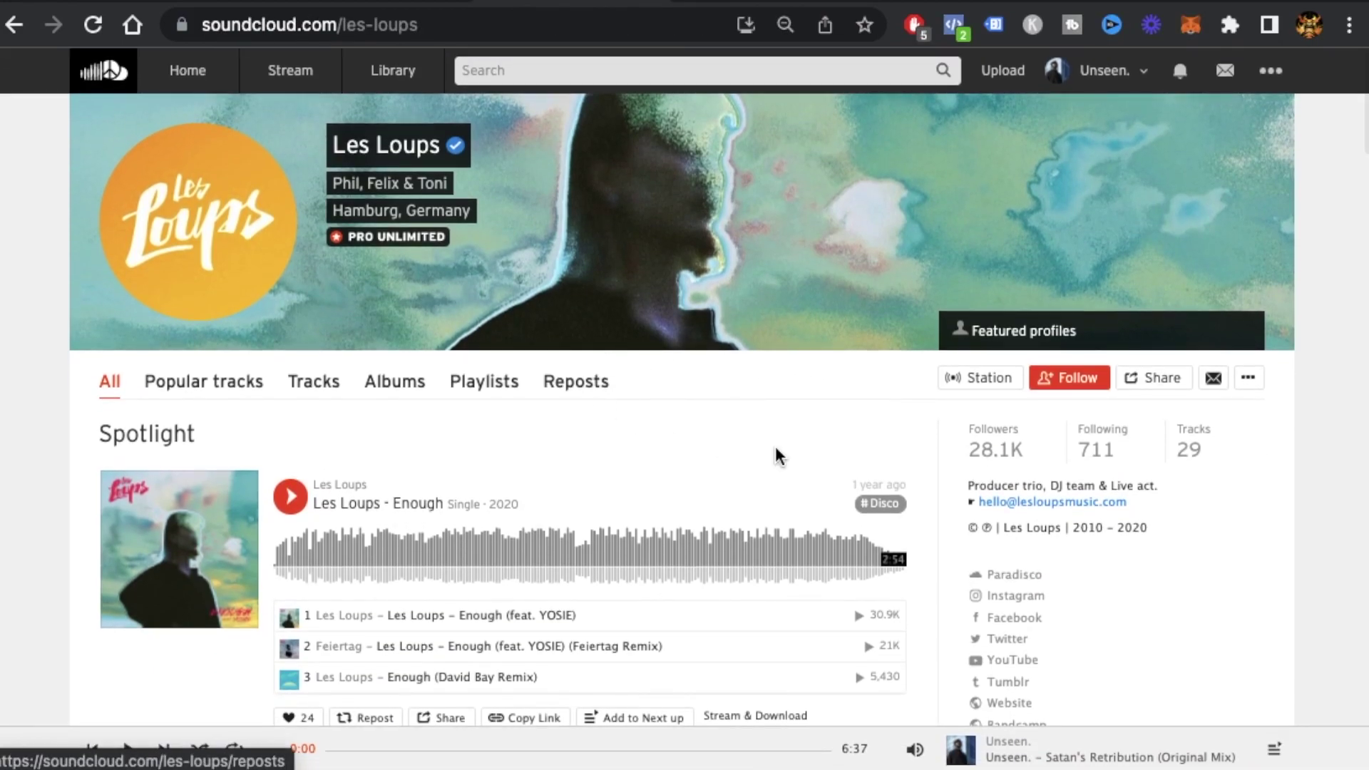
mouse_move(1111, 333)
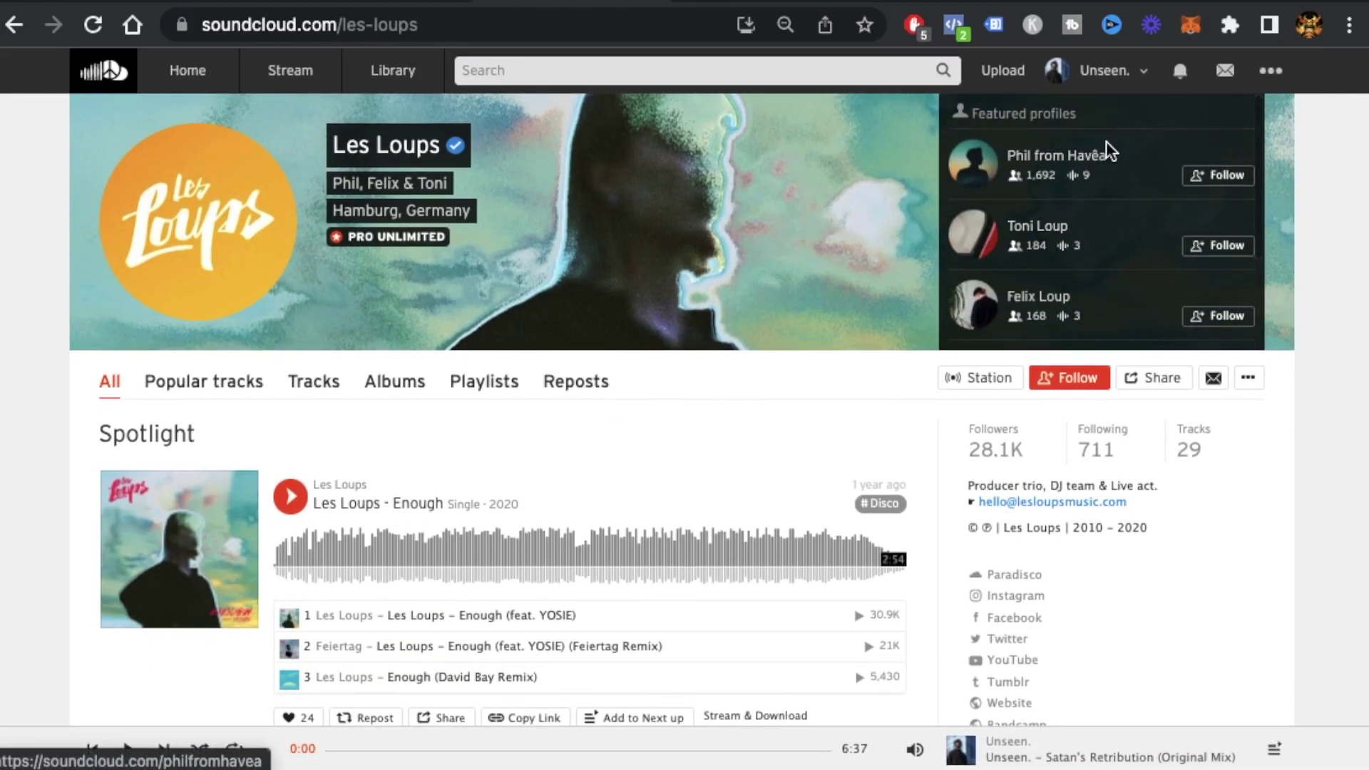
Browse the tracks on the Les Loups SoundCloud profile, then open and look over the band's Facebook page
scroll(768, 387, "down", 20)
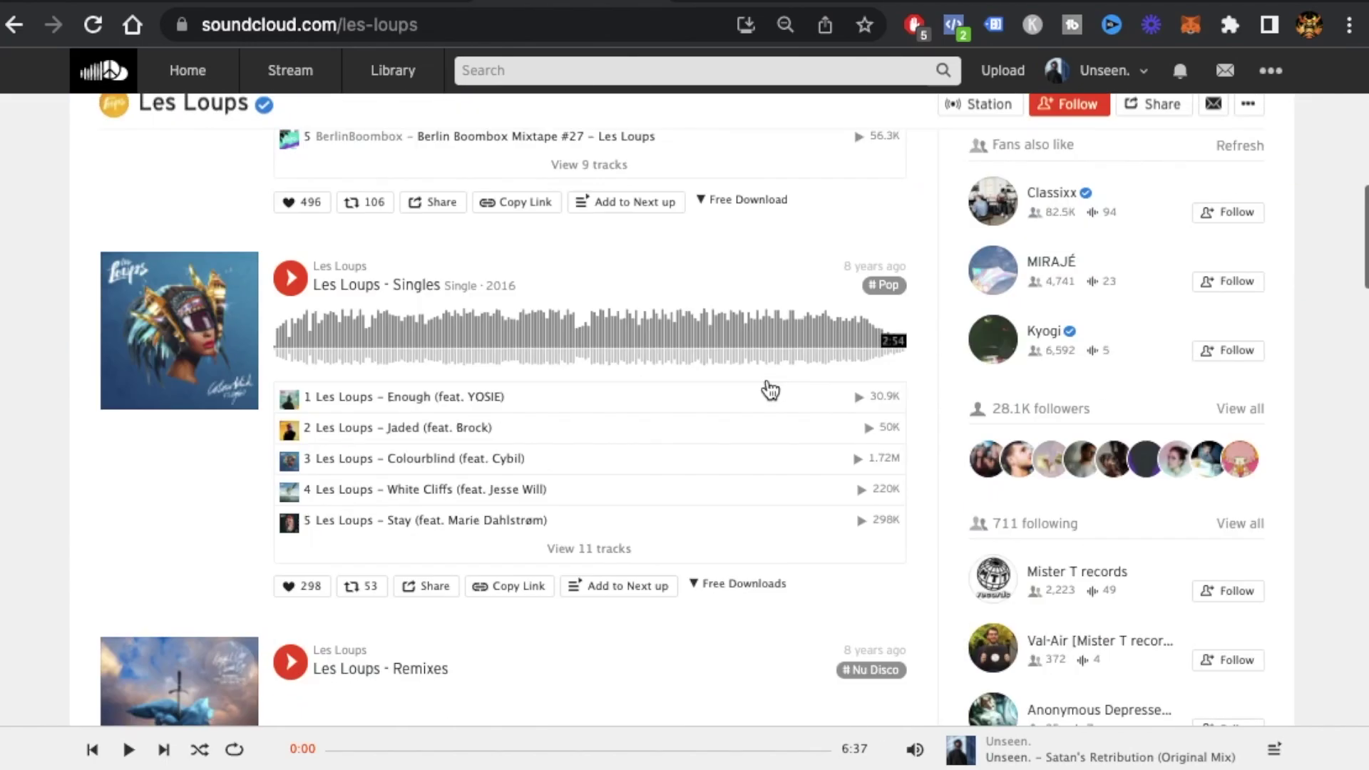
scroll(768, 387, "down", 15)
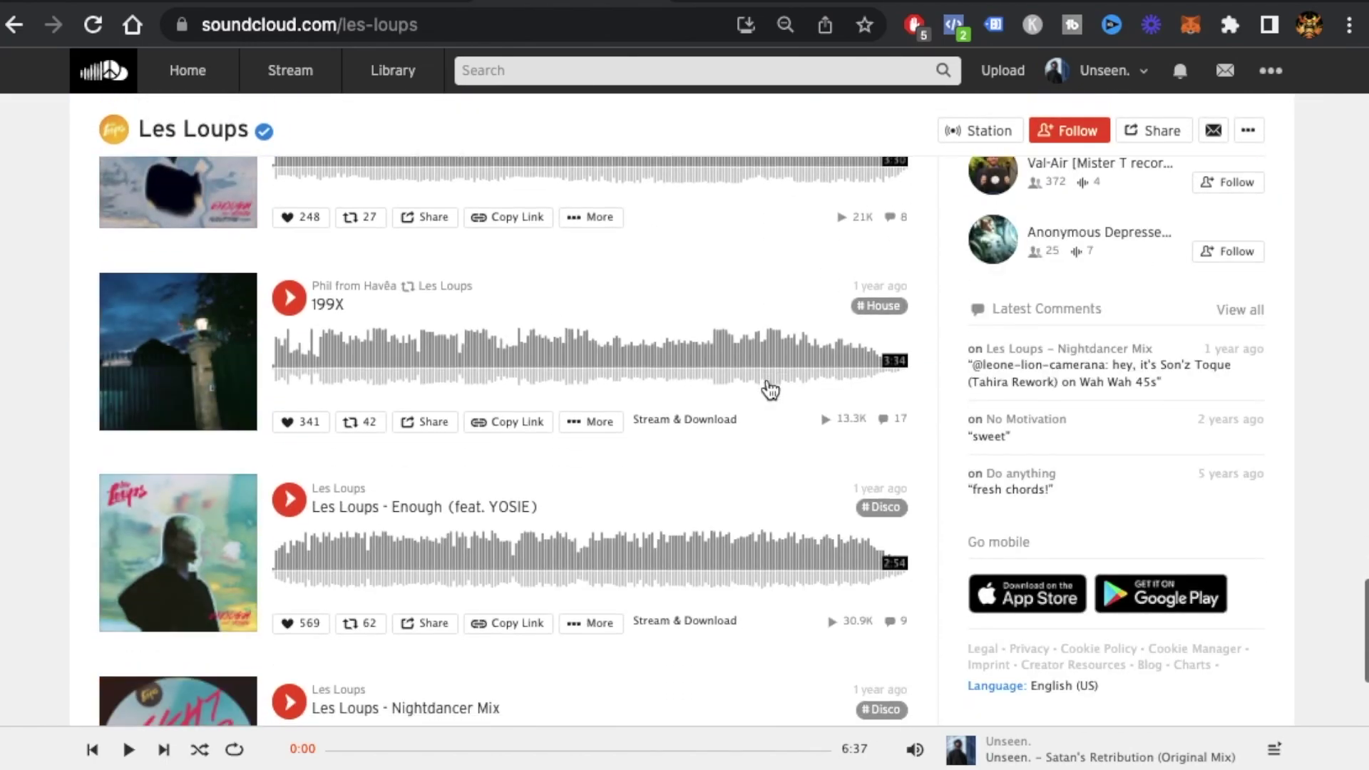
key("super+r")
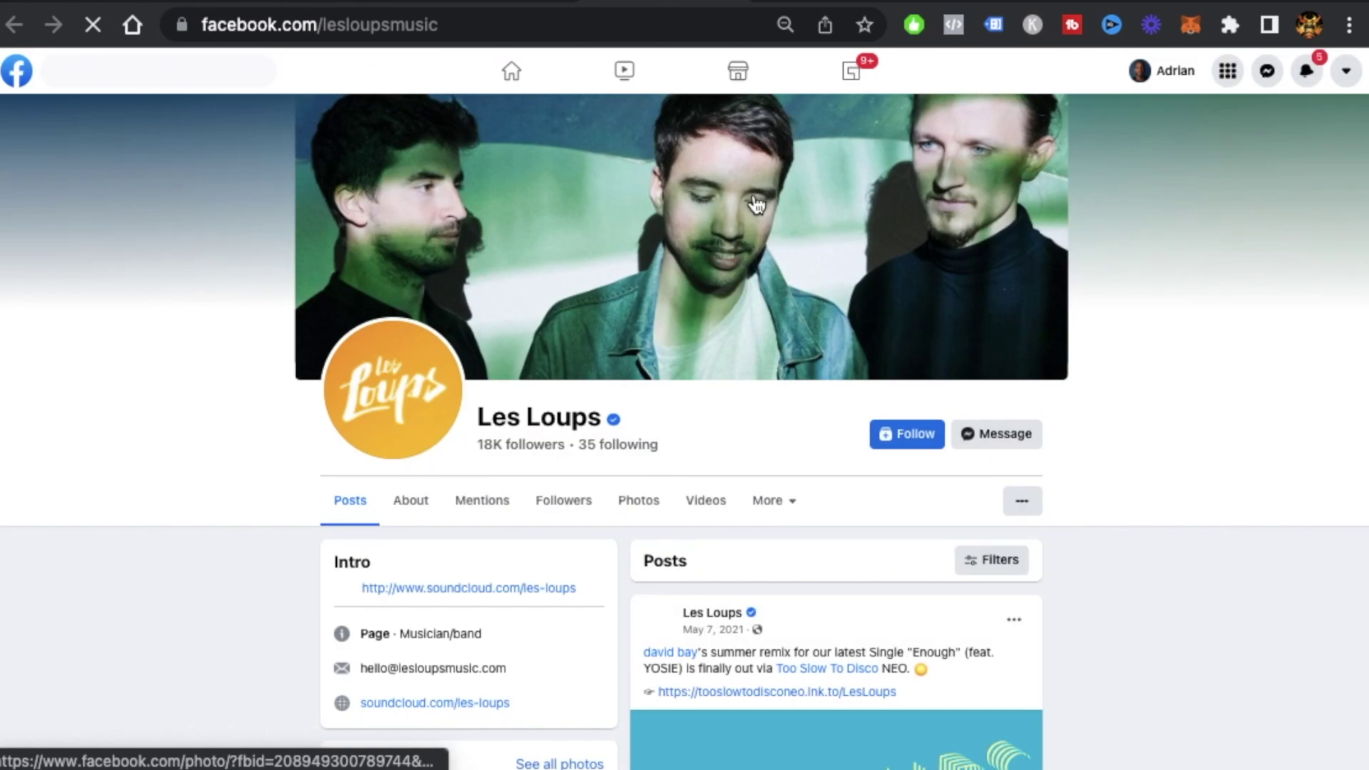
scroll(754, 197, "down", 3)
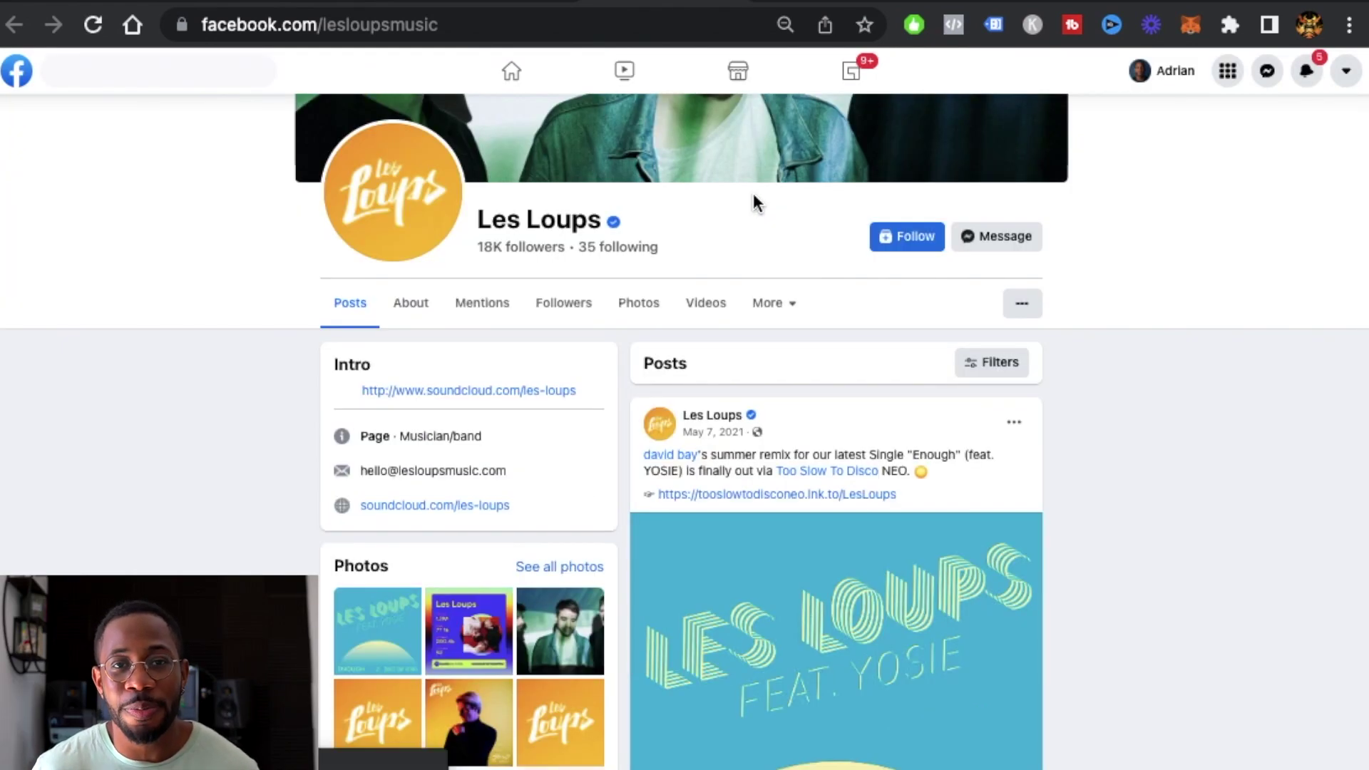